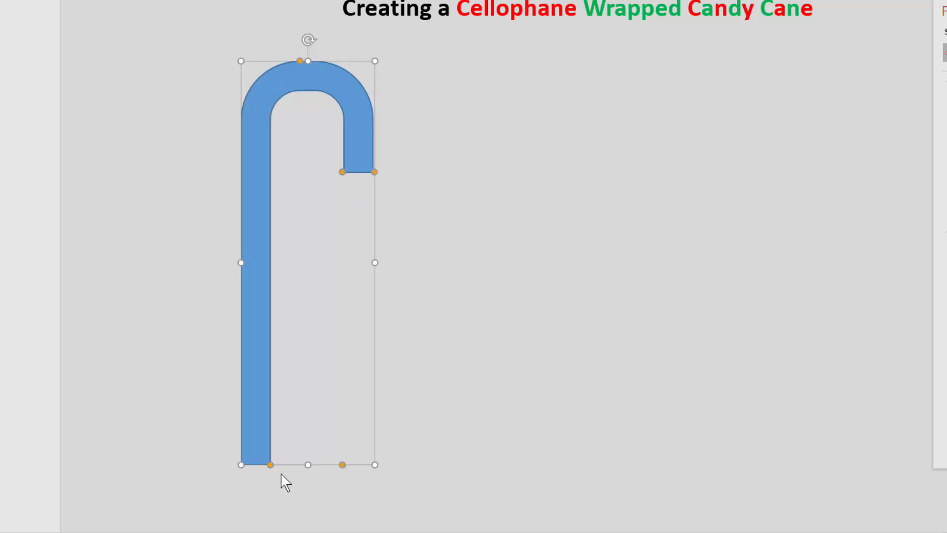
Reshape the cane with a slightly thicker band, a fully semicircular bend and a narrower overall width
left_click_drag(270, 465, 281, 466)
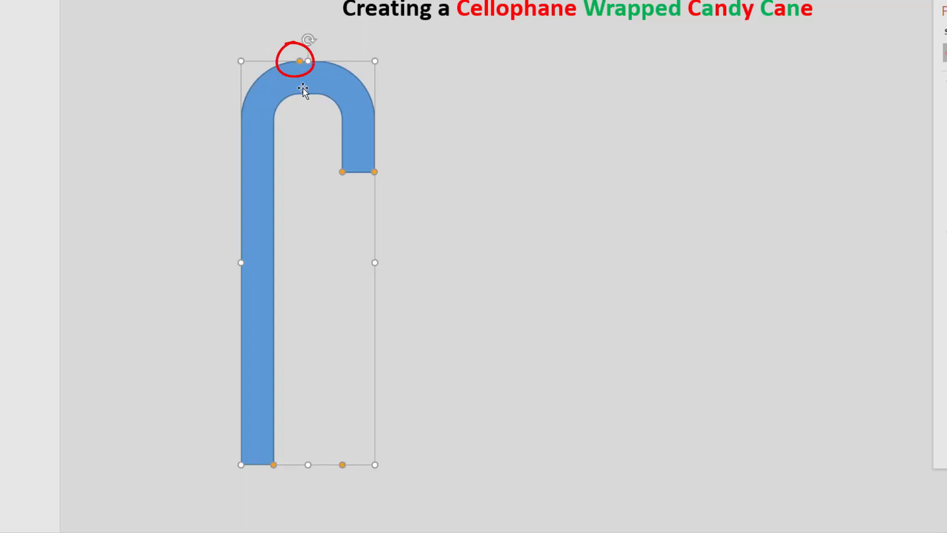
left_click_drag(300, 62, 372, 95)
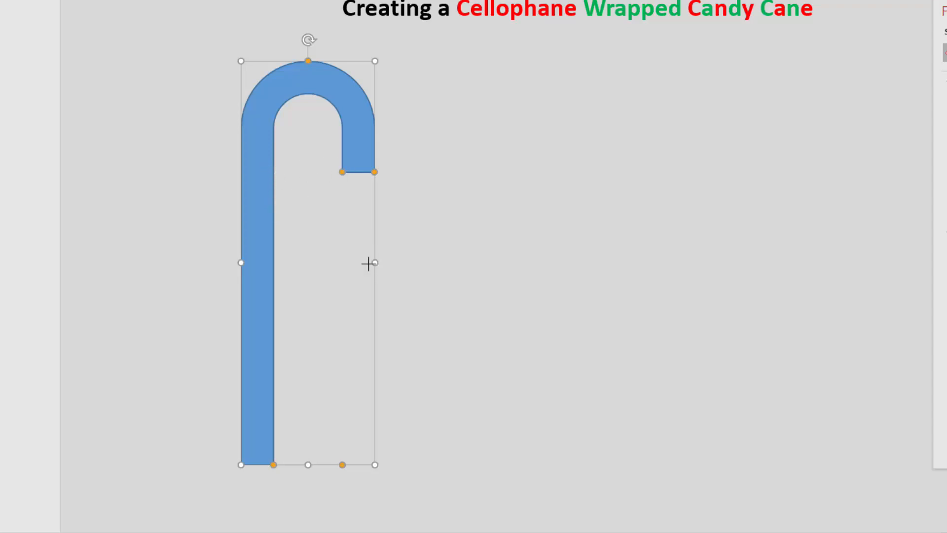
left_click_drag(368, 262, 353, 263)
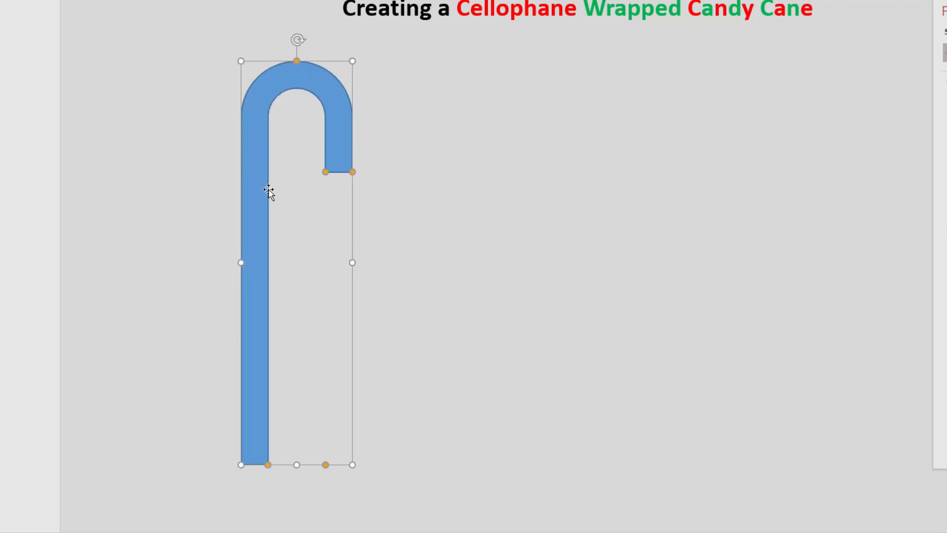
left_click_drag(296, 61, 350, 80)
left_click(446, 205)
left_click_drag(251, 227, 248, 223)
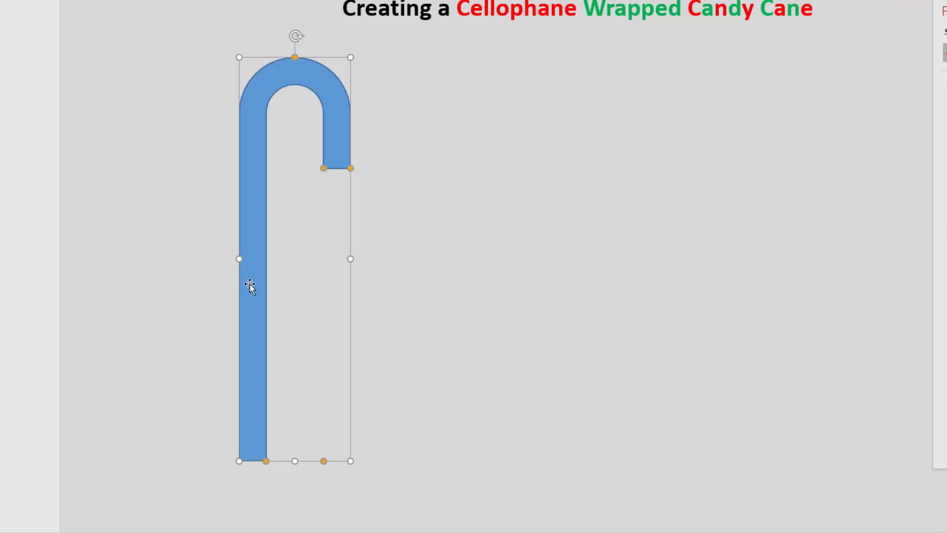
Duplicate the cane, thin the copy to a narrow band, and place it well to the right of the original
key("Escape")
left_click_drag(250, 283, 527, 284, "ctrl")
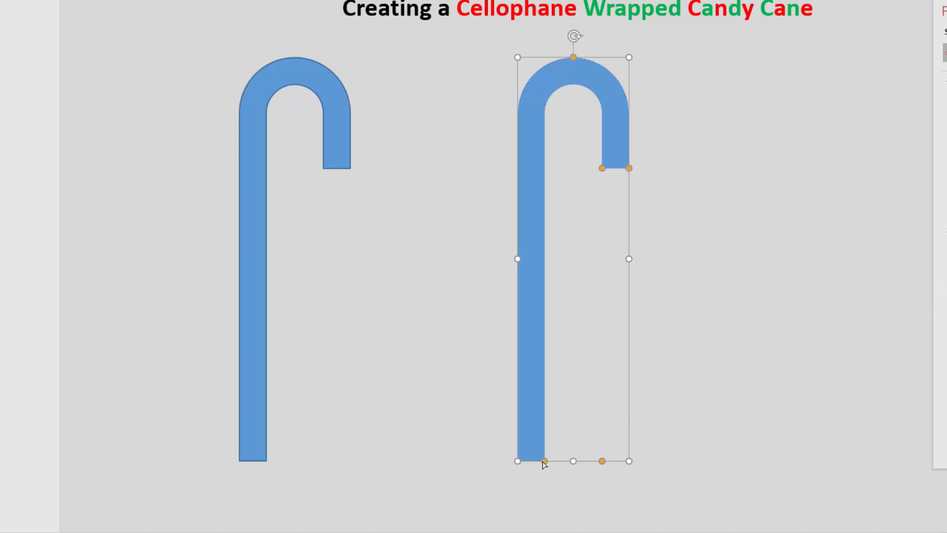
left_click_drag(544, 461, 524, 468)
left_click_drag(525, 332, 805, 318)
left_click_drag(268, 72, 272, 64)
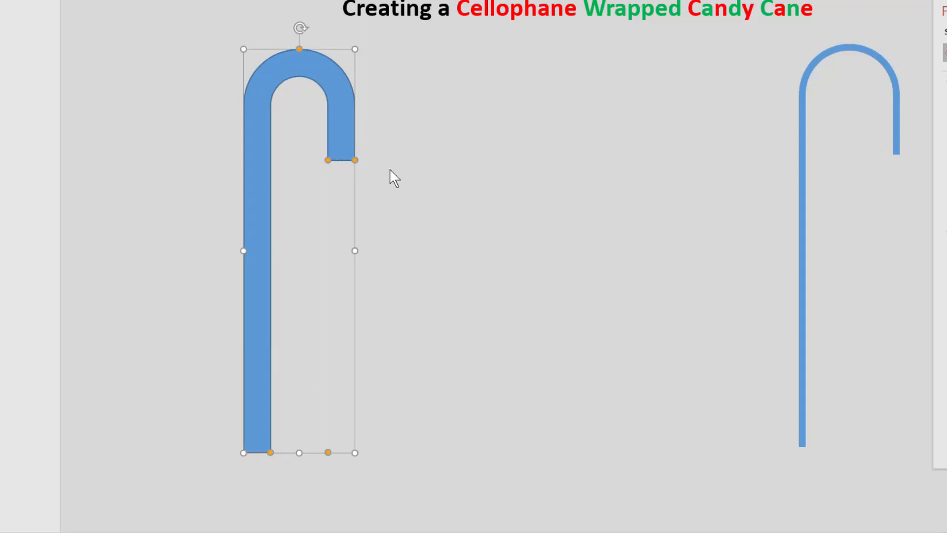
left_click(368, 134)
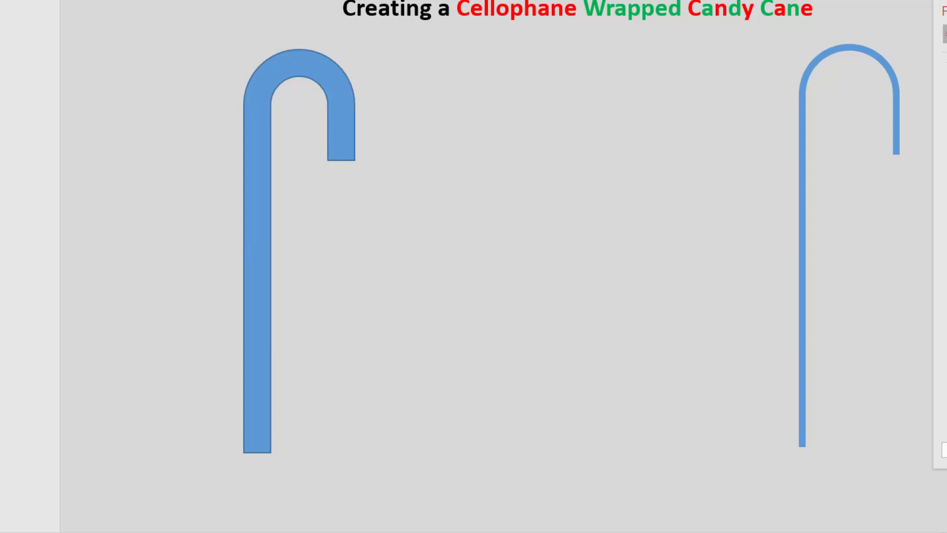
Insert a Flowchart Delay shape as wide as the cane, rotated curve-down over the open end of the hook
left_click(626, 1)
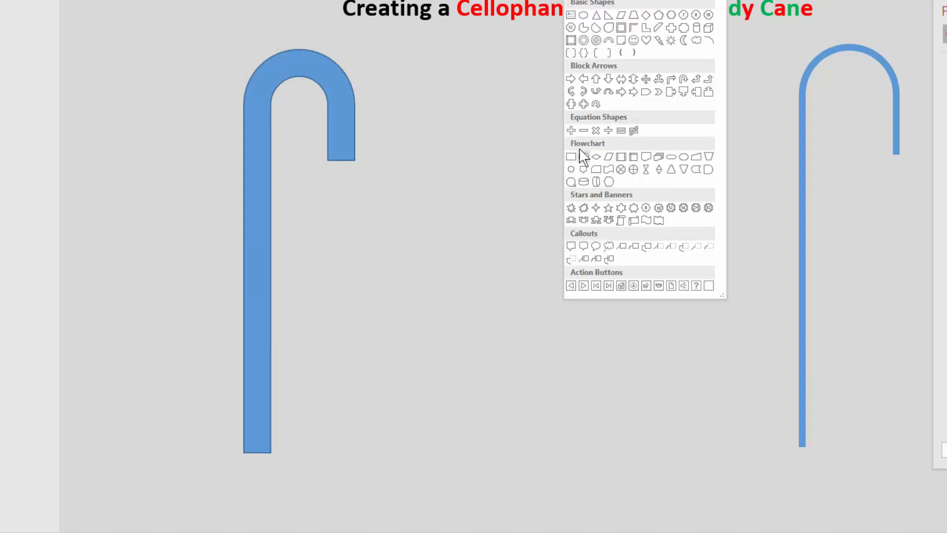
left_click(709, 169)
mouse_move(323, 172)
left_mouse_down()
mouse_move(355, 214)
mouse_move(344, 185)
left_mouse_up()
scroll(436, 266, "up", 3)
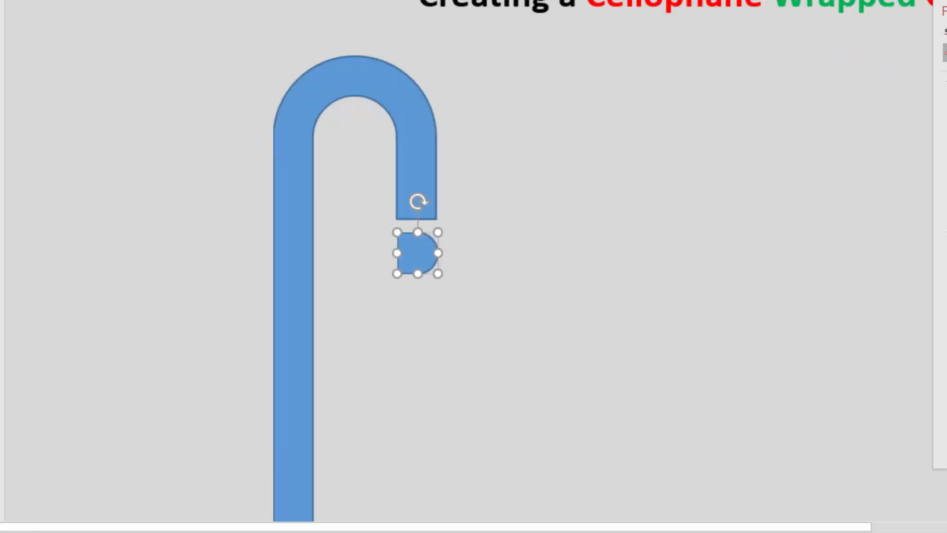
left_click_drag(419, 212, 419, 233)
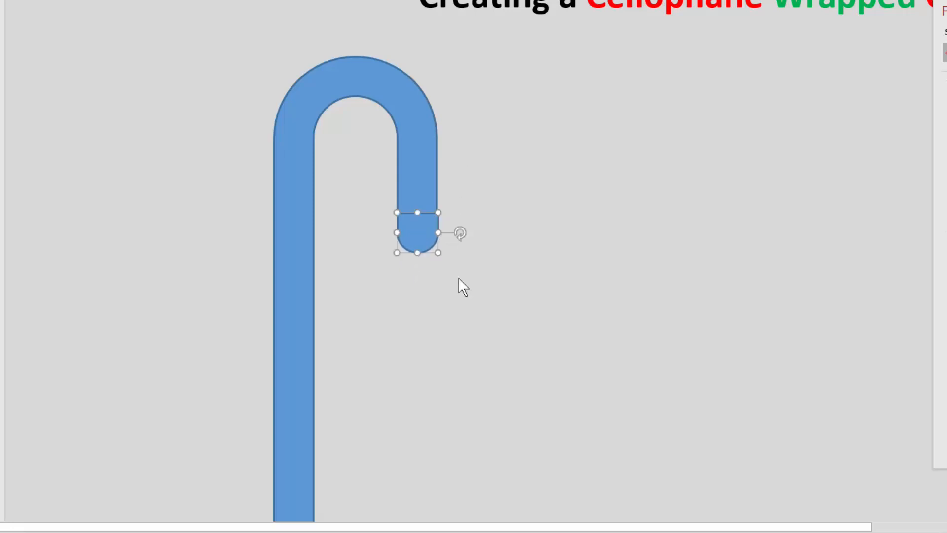
Align the right edges of the cane and the rounded cap on its hook
left_click(408, 152)
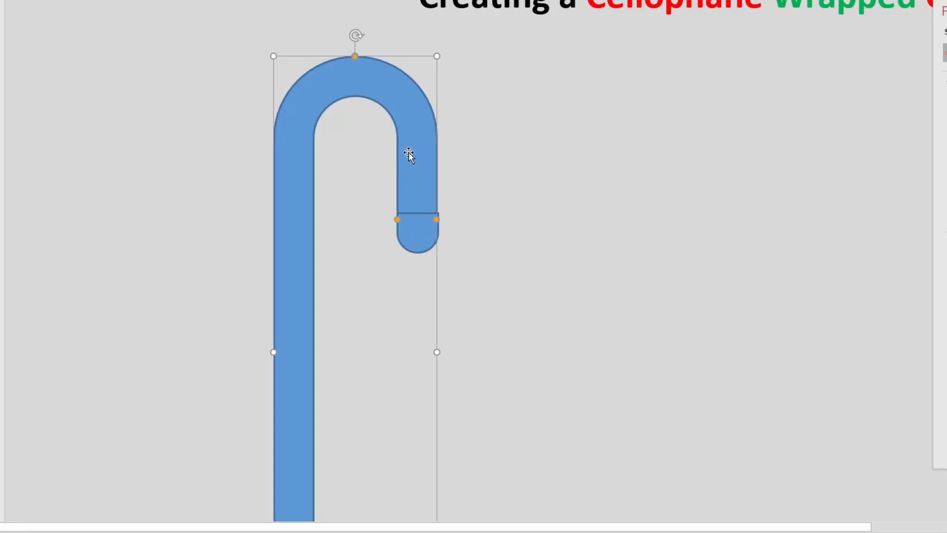
left_click(416, 242, "shift")
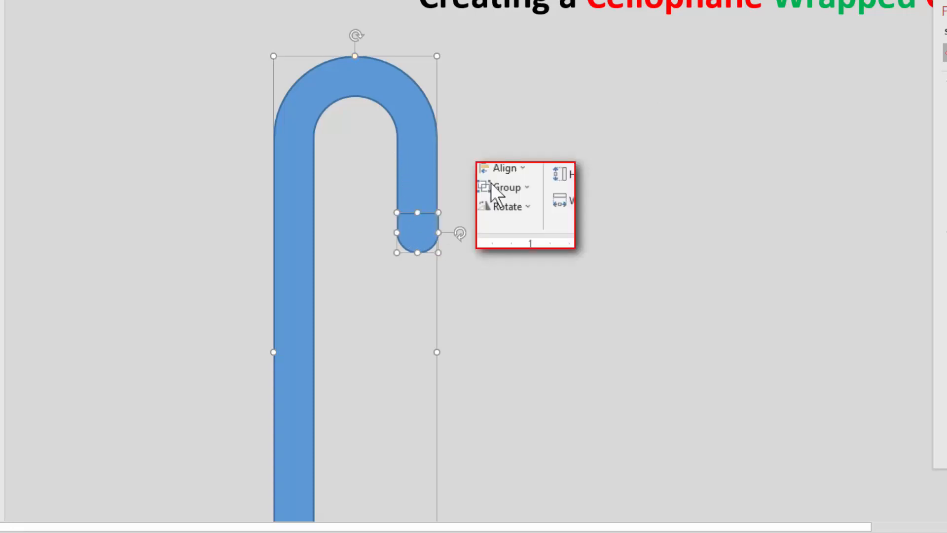
left_click(494, 170)
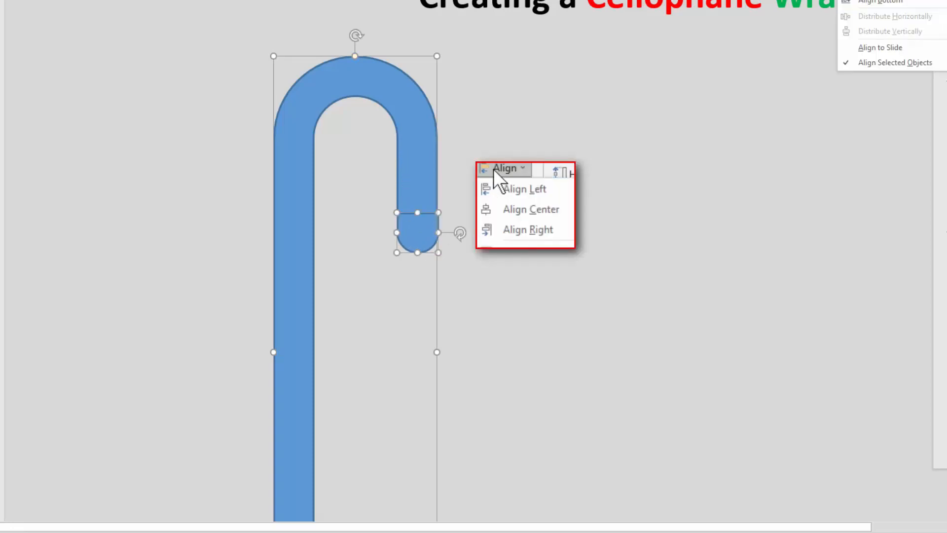
left_click(508, 230)
left_click(483, 256)
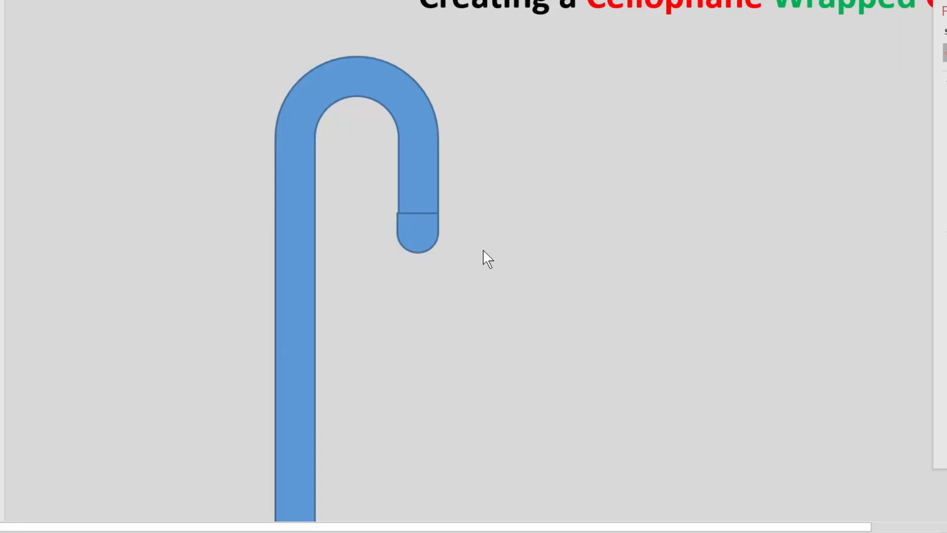
Narrow the rounded cap to match the hook's width and place a duplicate of it beside the cane
left_click(414, 243)
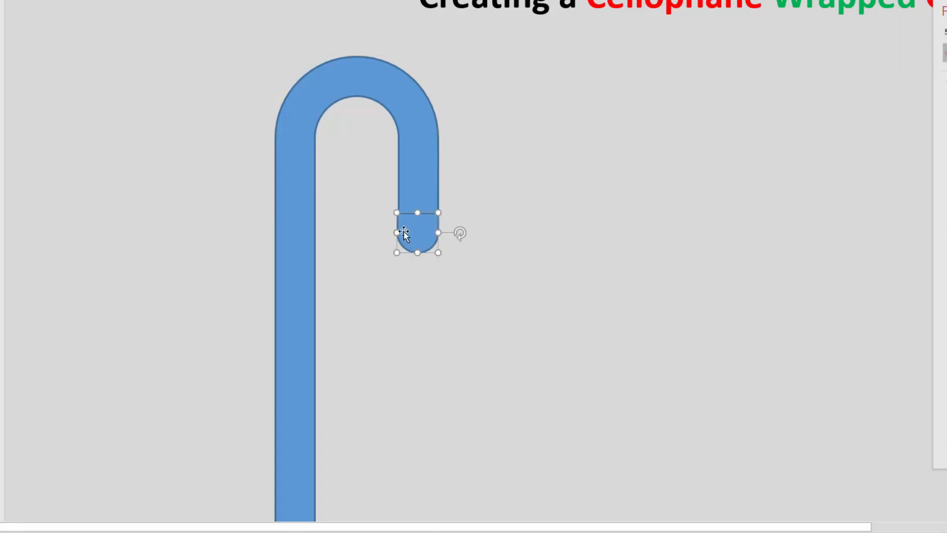
left_click(484, 270)
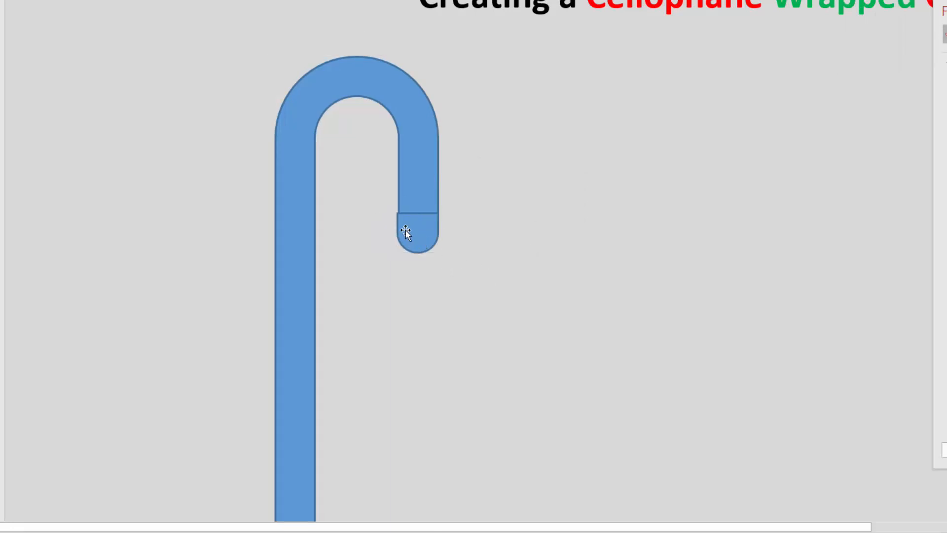
left_click(406, 229)
left_click_drag(396, 231, 398, 232)
left_click(500, 267)
left_click_drag(401, 232, 575, 264)
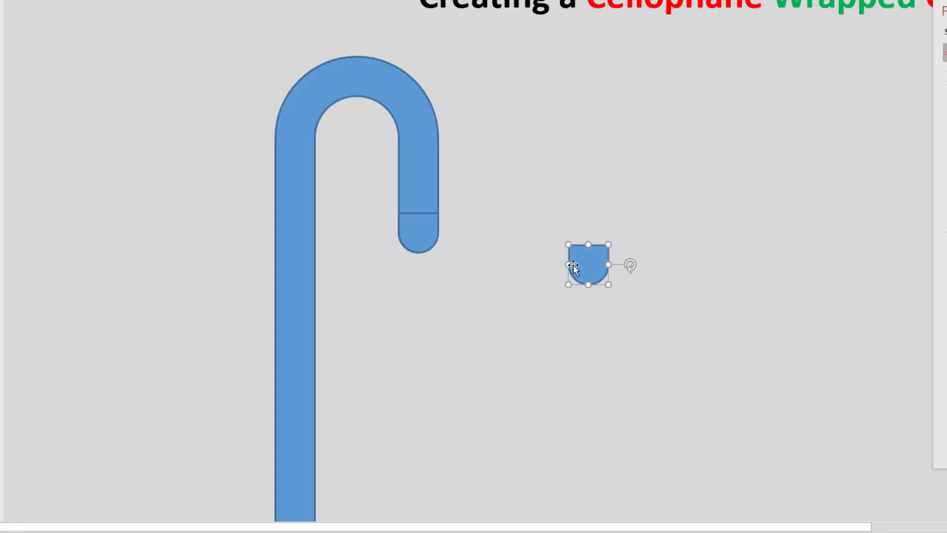
left_click(415, 231)
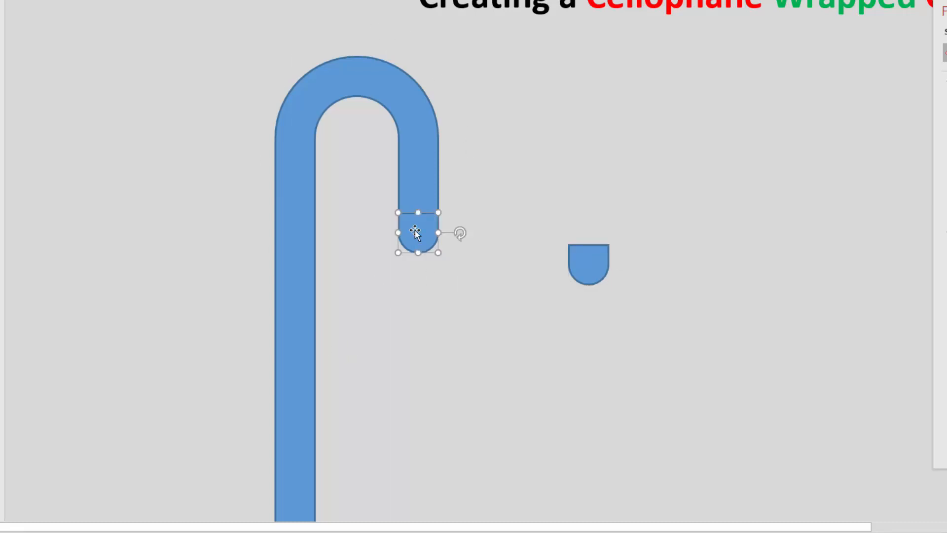
left_click(415, 117, "shift")
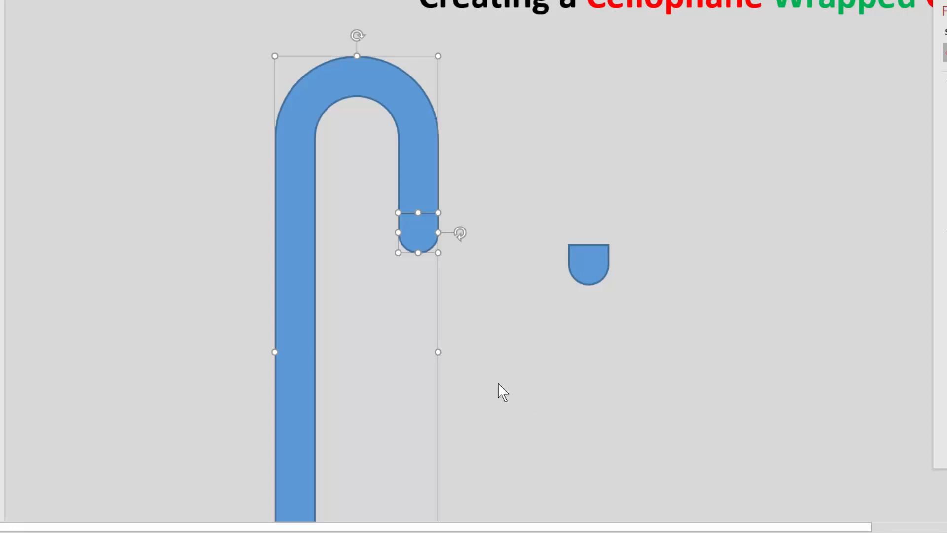
left_click(487, 364)
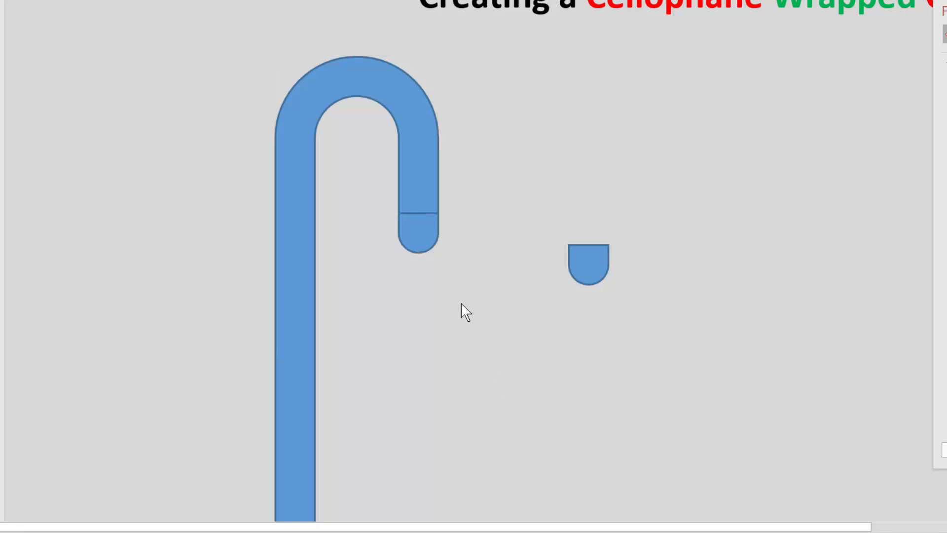
left_click(420, 229)
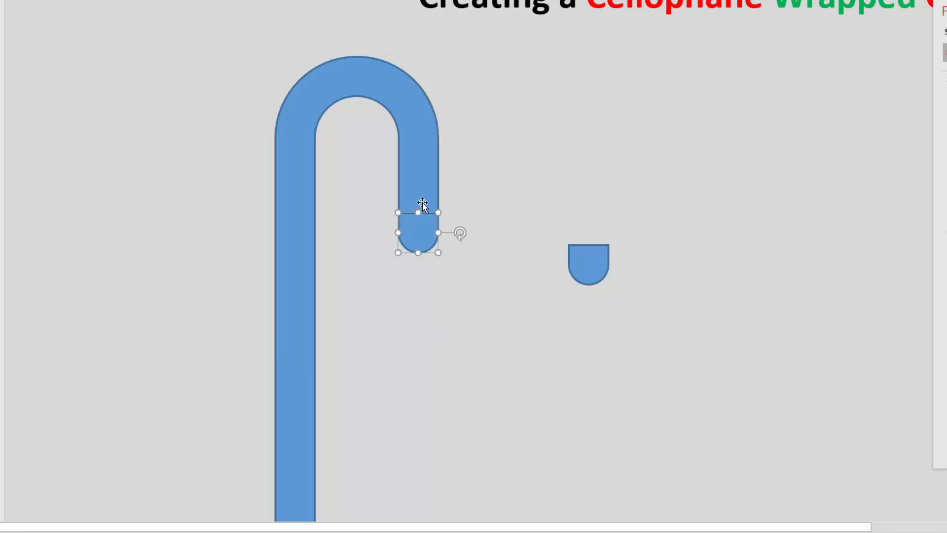
left_click(419, 165, "shift")
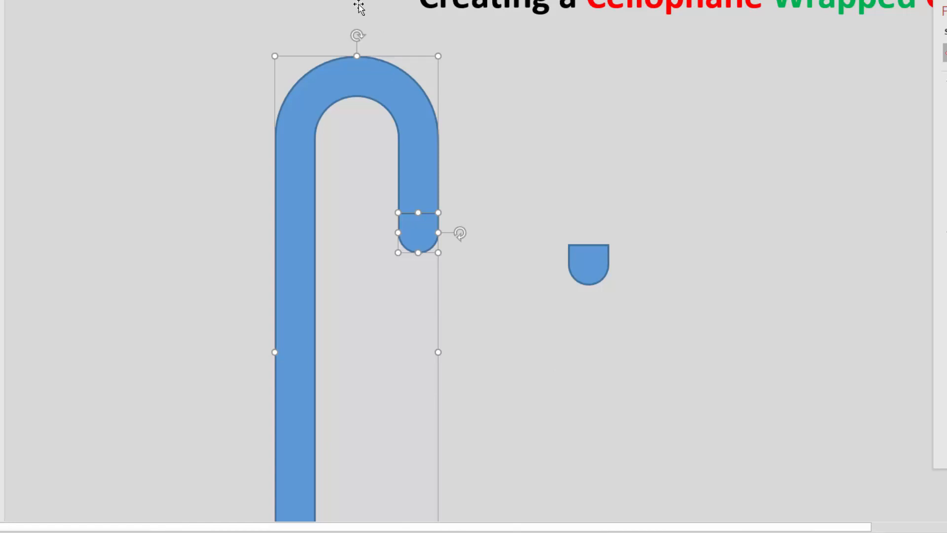
left_click(458, 267)
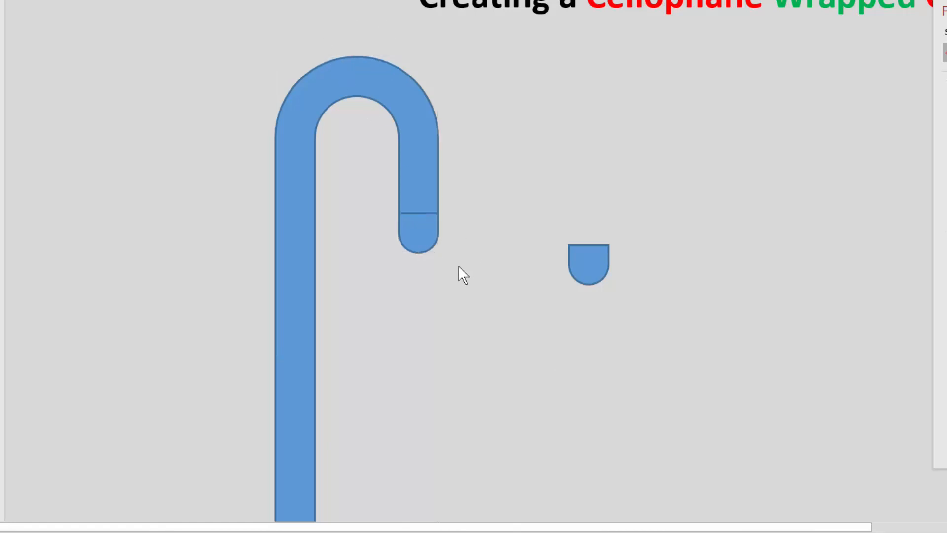
Merge the cane and the rounded cap on its hook into a single shape
left_click(419, 139)
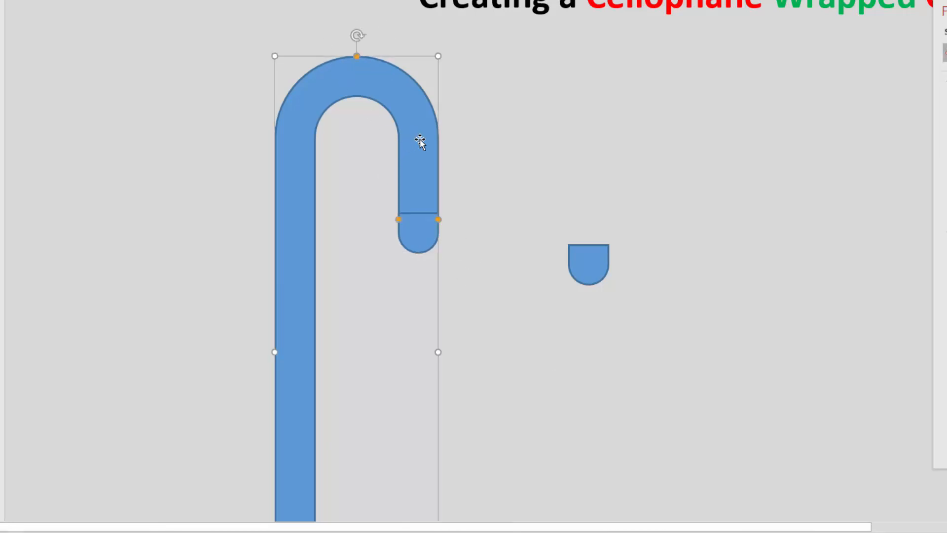
left_click(418, 234, "shift")
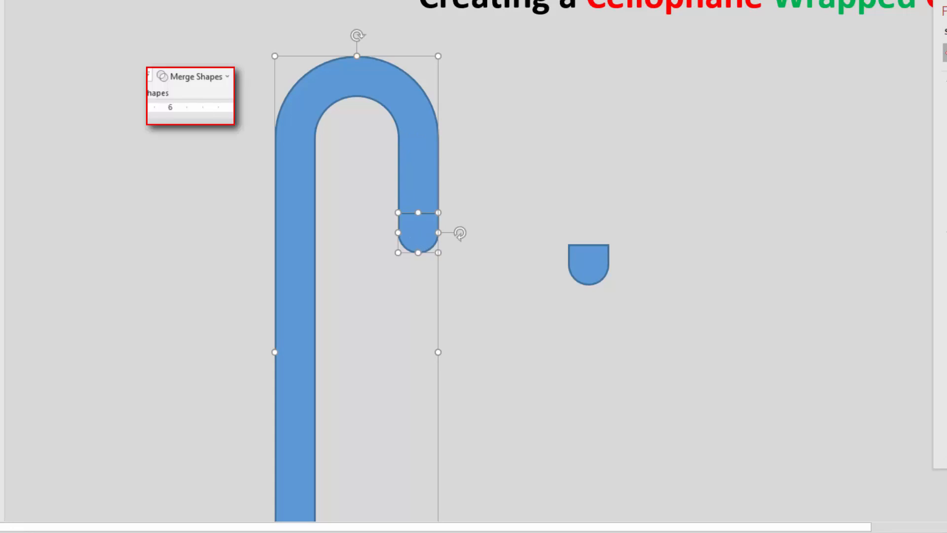
left_click(178, 82)
left_click(178, 92)
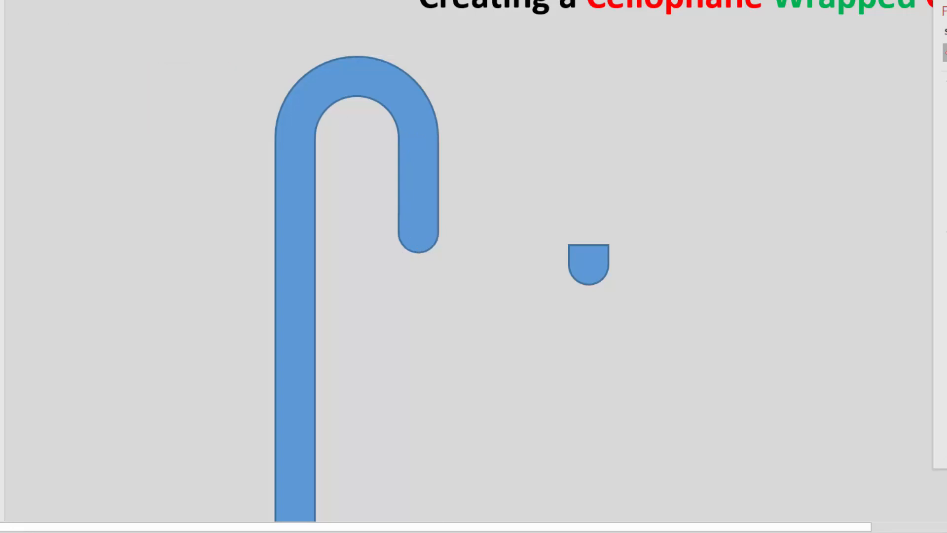
Move the spare rounded cap onto the lower end of the cane's long shaft
left_click(466, 385)
left_click(535, 289)
left_click_drag(535, 288, 349, 423)
scroll(437, 400, "down", 4)
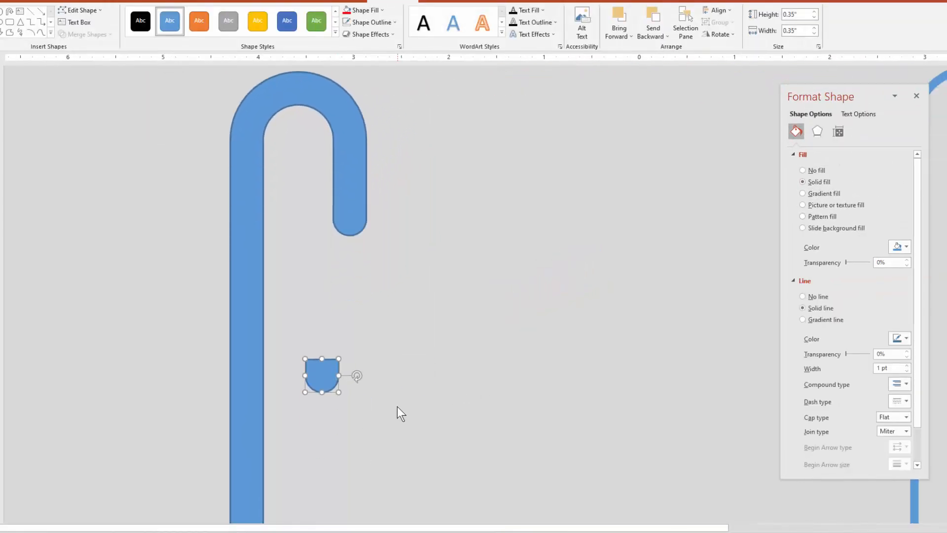
scroll(398, 406, "down", 1)
left_click_drag(310, 238, 251, 451)
left_click(329, 499)
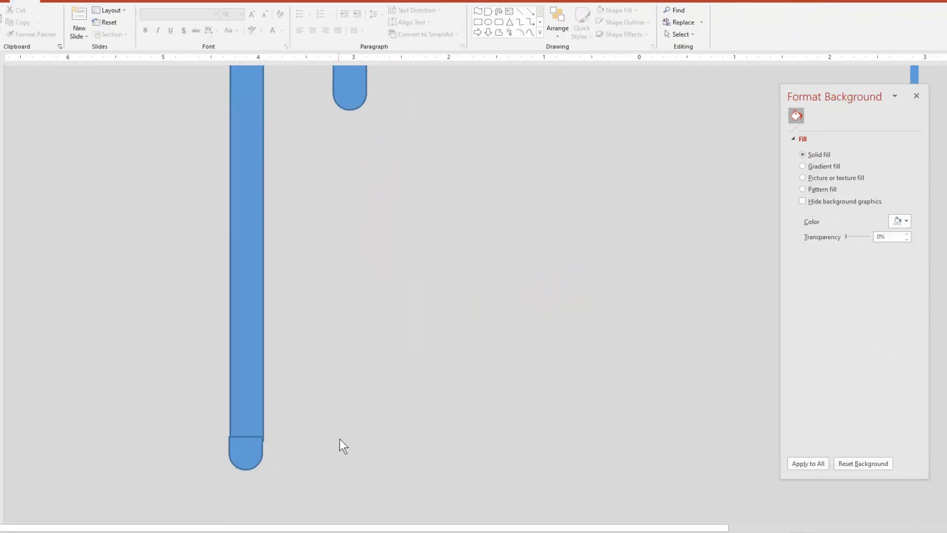
Align the left edges of the cane and the cap at the shaft's lower end
left_click(250, 383)
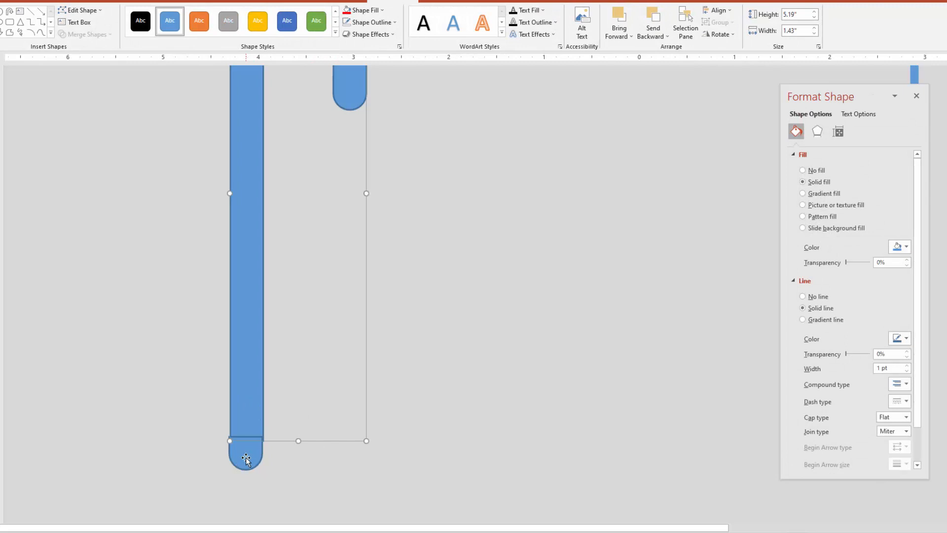
left_click(246, 457, "shift")
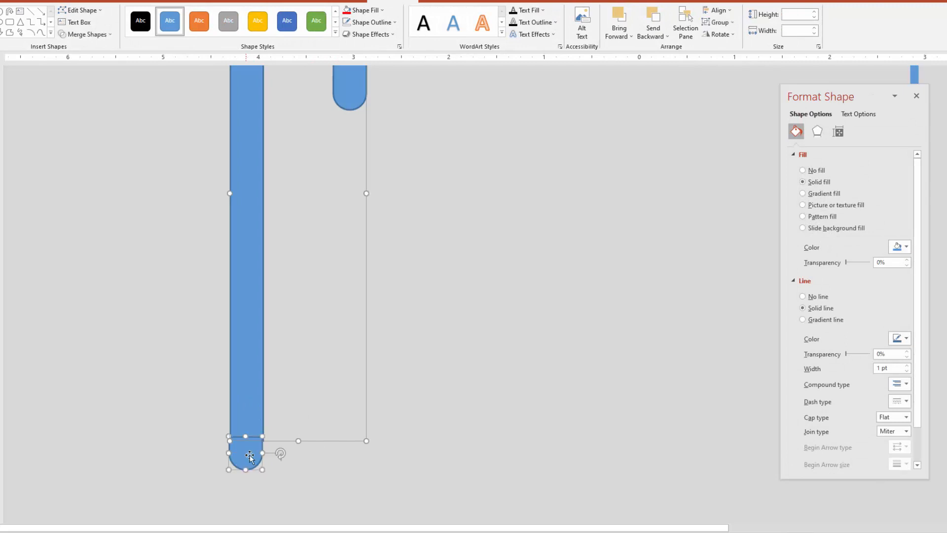
left_click(723, 12)
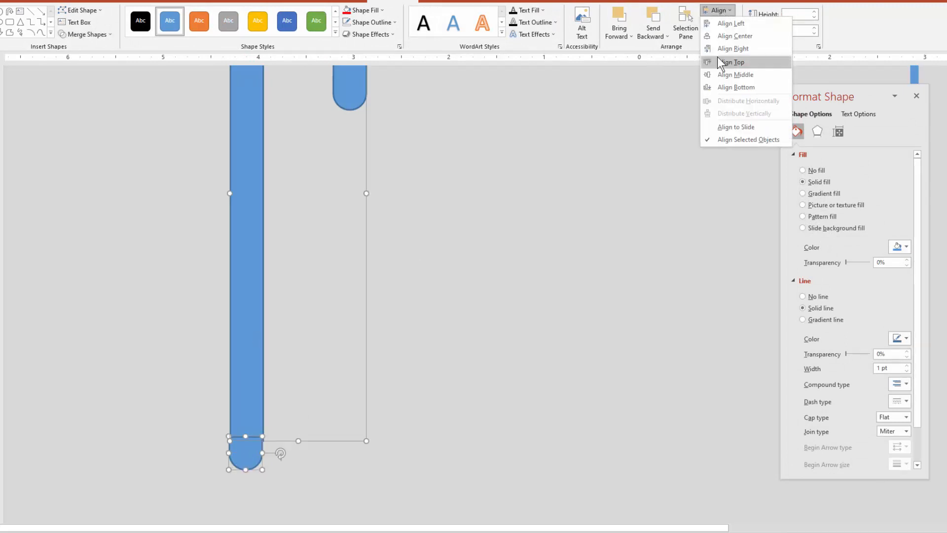
left_click(731, 23)
left_click(582, 296)
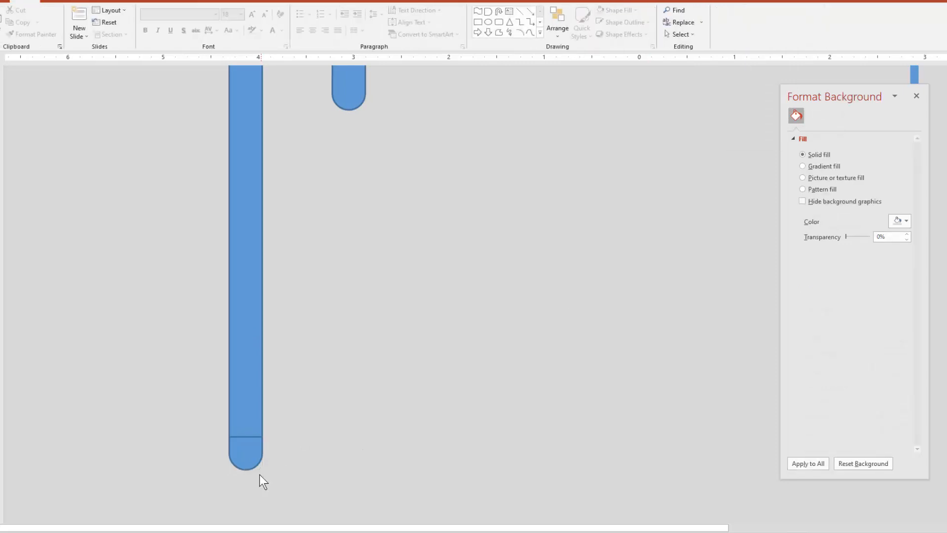
Nudge the lower cap upward in small increments so it overlaps the end of the cane's shaft
left_click(242, 456)
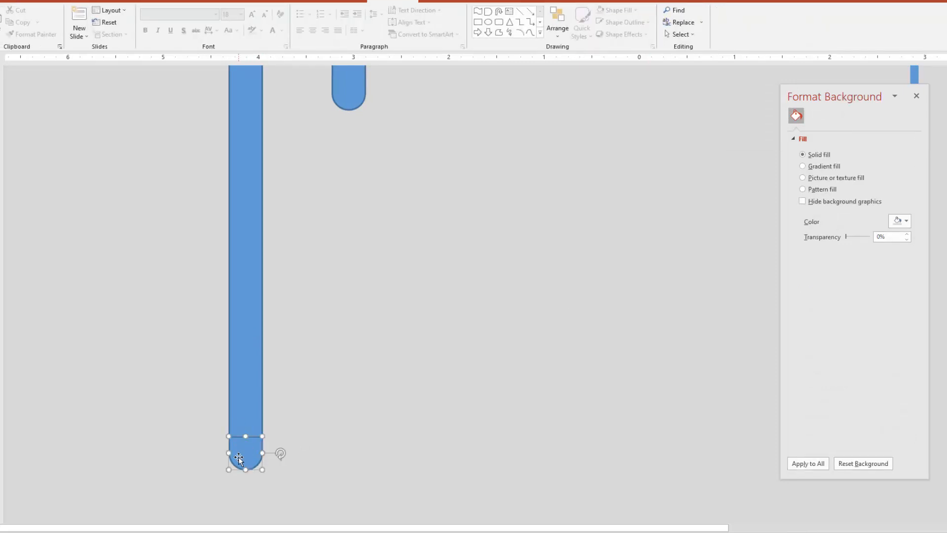
key("ctrl+Up")
key("ctrl+Up")
key("ctrl+Up")
key("ctrl+Up")
key("ctrl+Up")
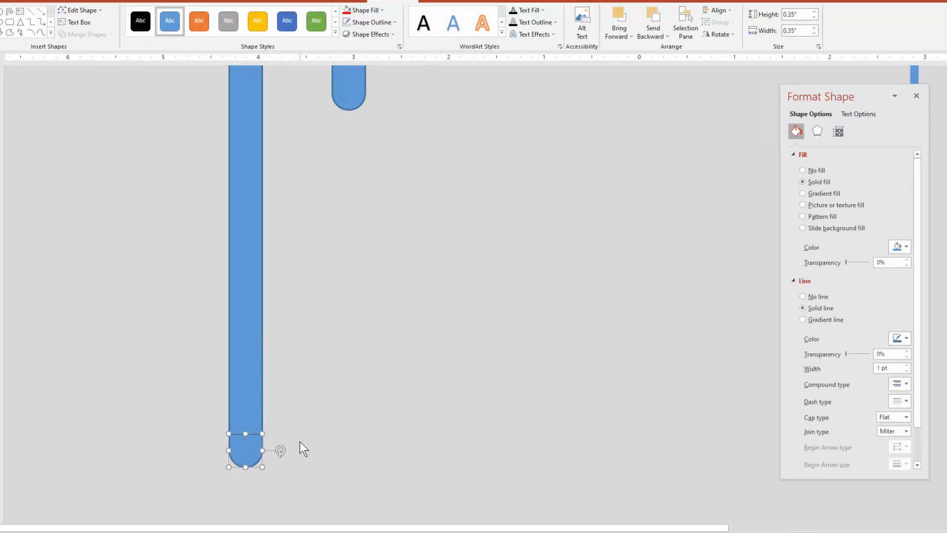
left_click(283, 474)
left_click(250, 454)
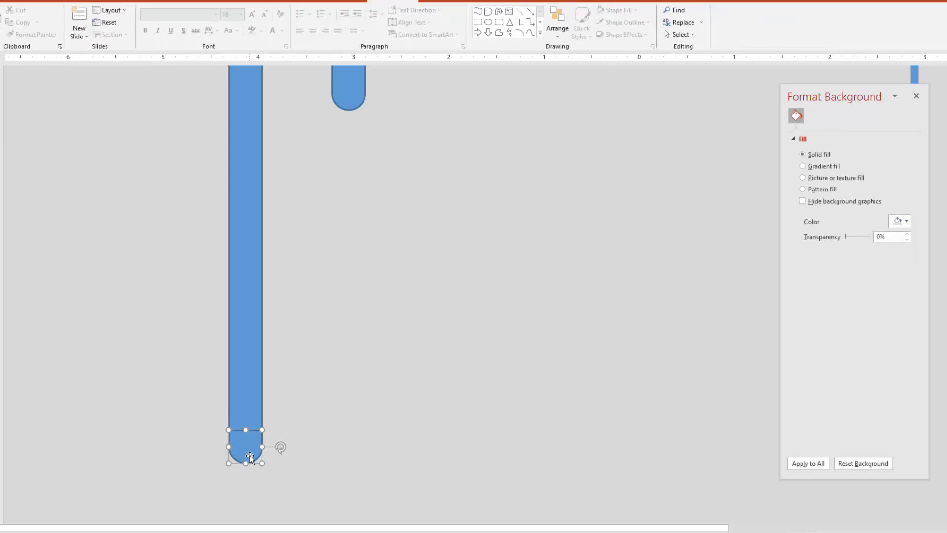
Merge the cane and the rounded cap at its shaft's lower end into a single shape with Union
left_click(374, 457)
left_click(248, 311)
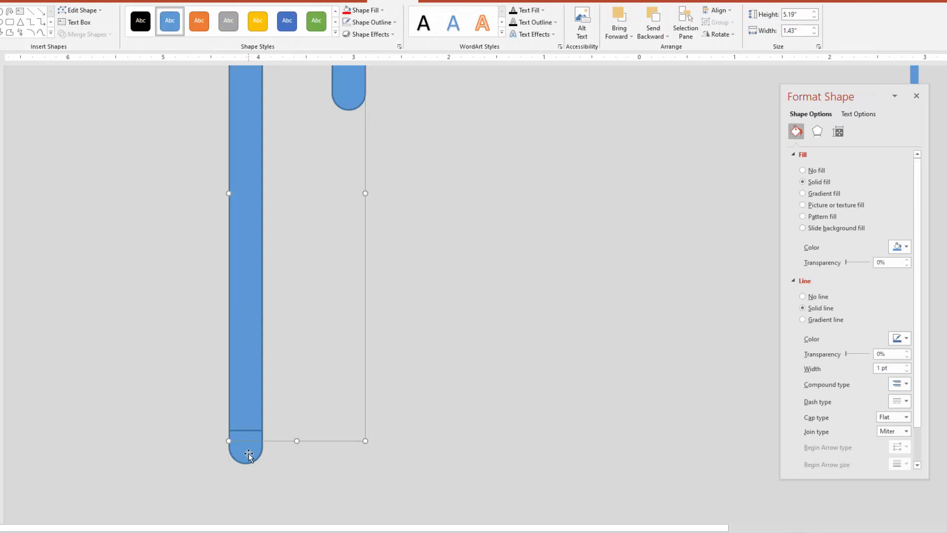
left_click(249, 455, "shift")
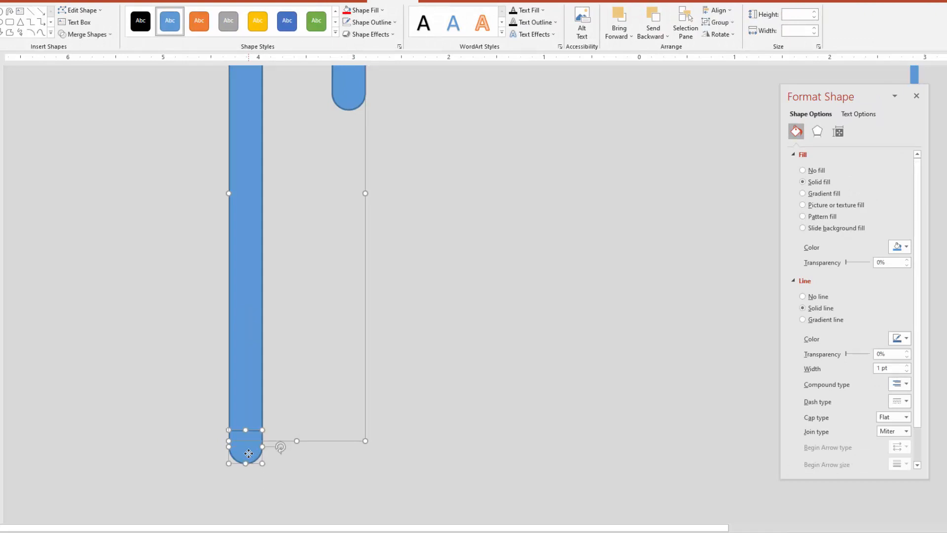
left_click(99, 33)
left_click(81, 48)
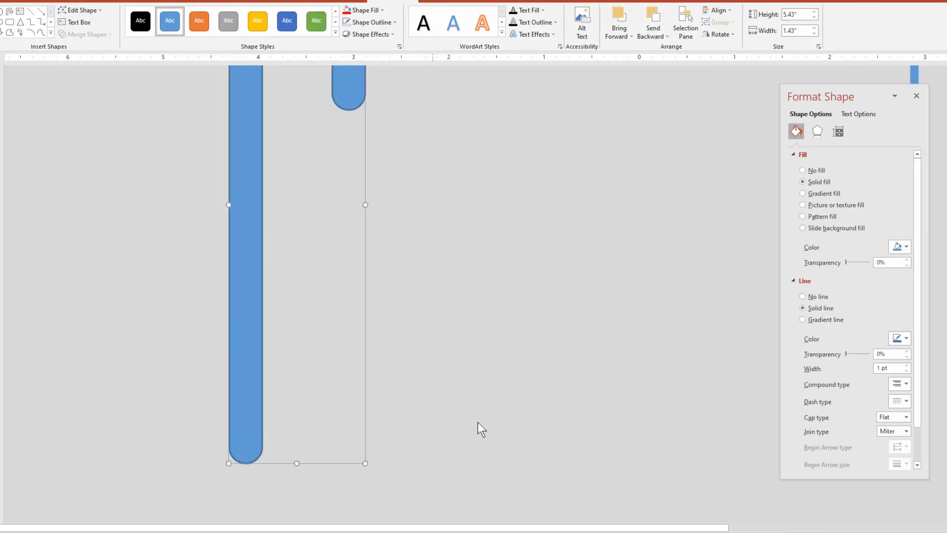
Remove the outline from the merged thick cane
left_click(918, 531)
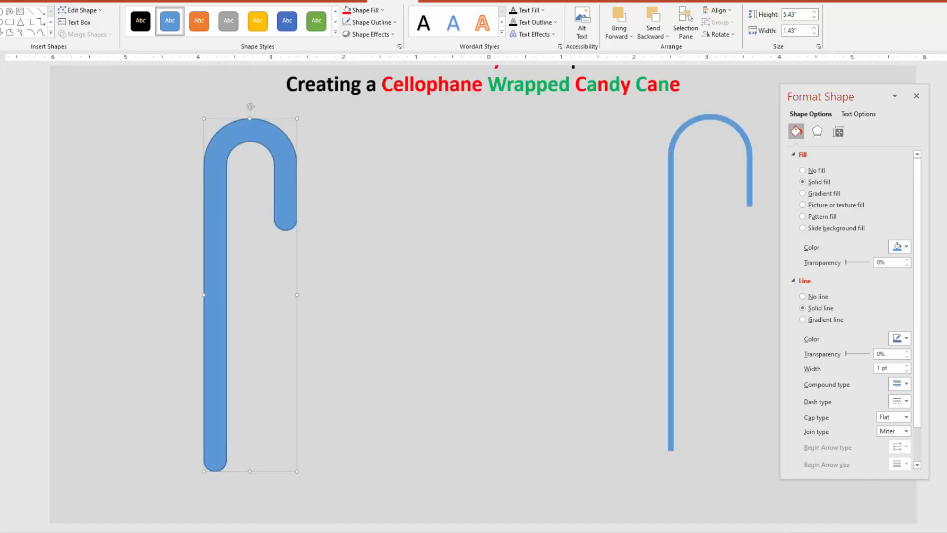
left_click(379, 248)
left_click(217, 215)
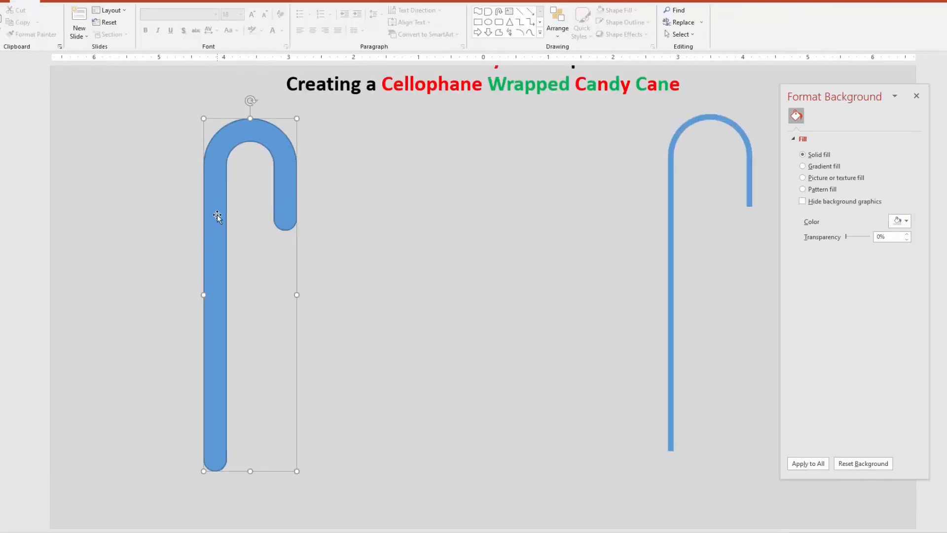
left_click(802, 296)
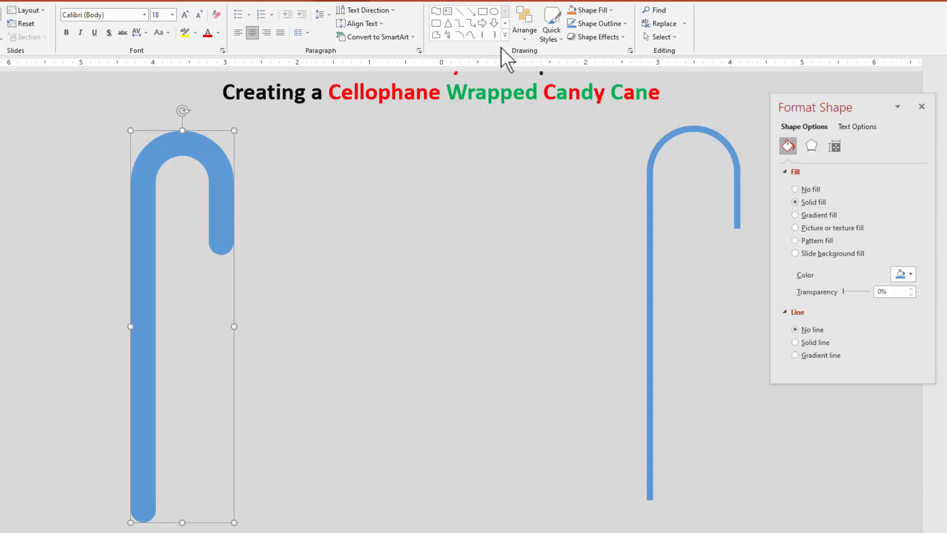
Draw a Wave banner shape about 1.69" wide and 0.71" high beside the thick cane's hook, without an outline
left_click(505, 34)
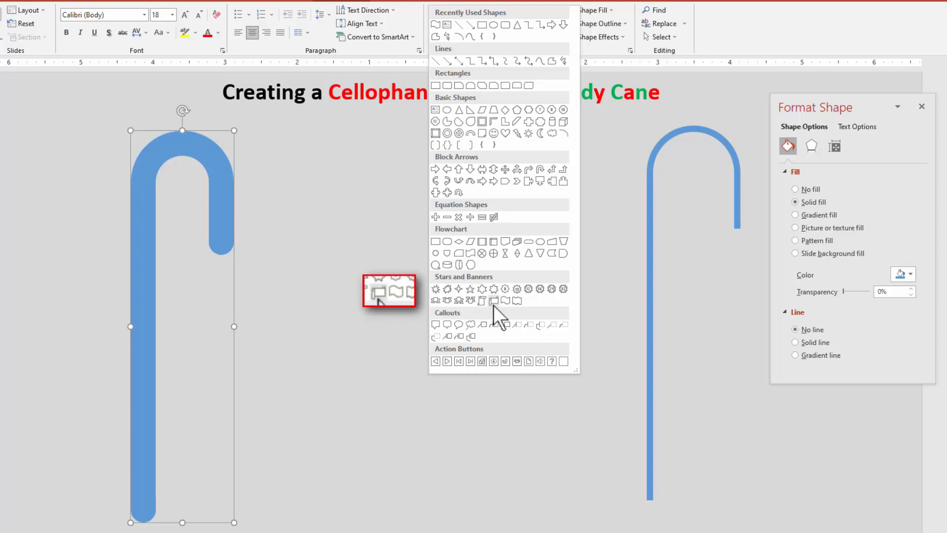
left_click(505, 300)
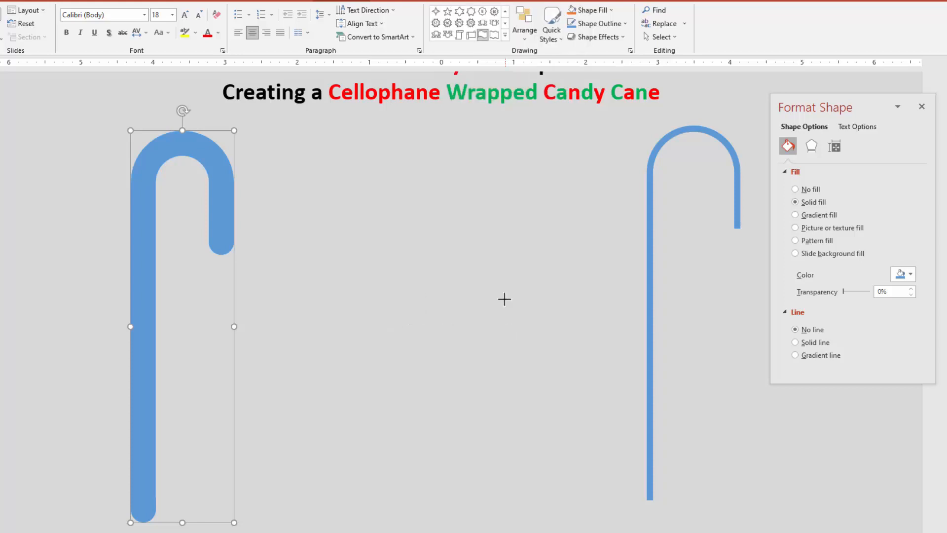
left_click_drag(298, 137, 420, 188)
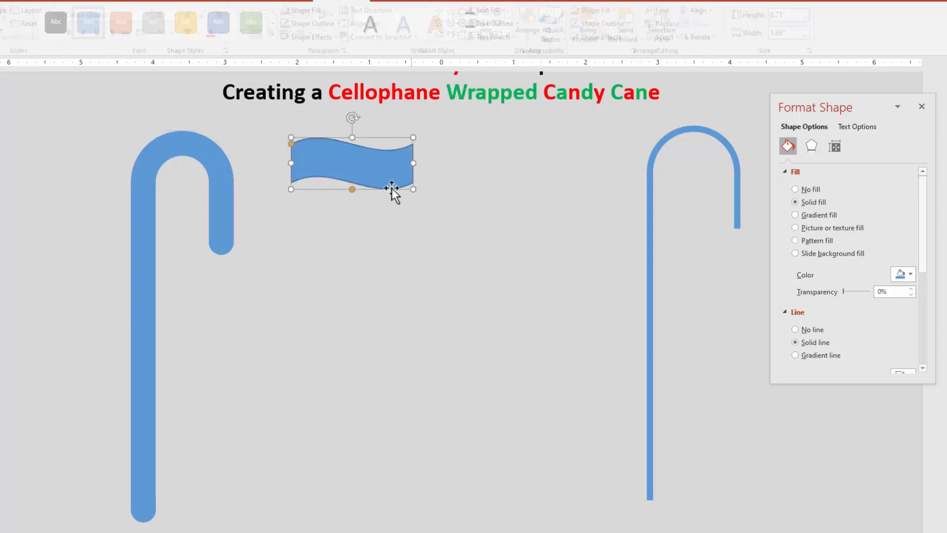
left_click(804, 330)
Place one copy of the wave to its right and another directly over the original, shifted slightly down
left_click_drag(381, 170, 538, 192)
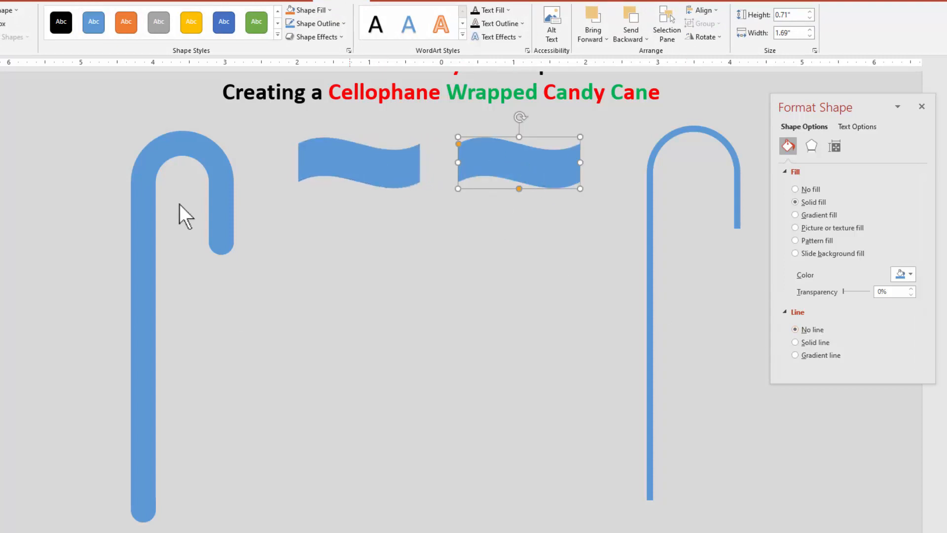
left_click(341, 171)
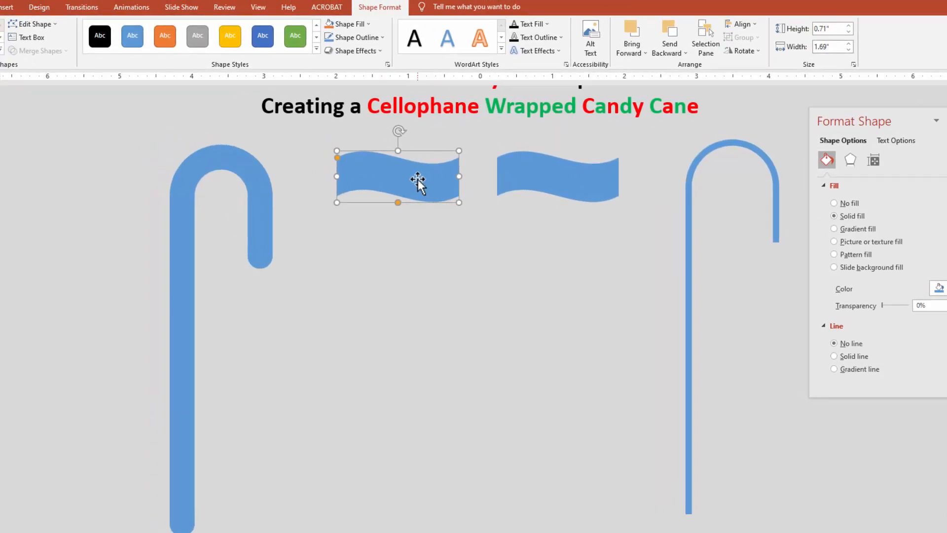
left_click_drag(417, 178, 417, 186)
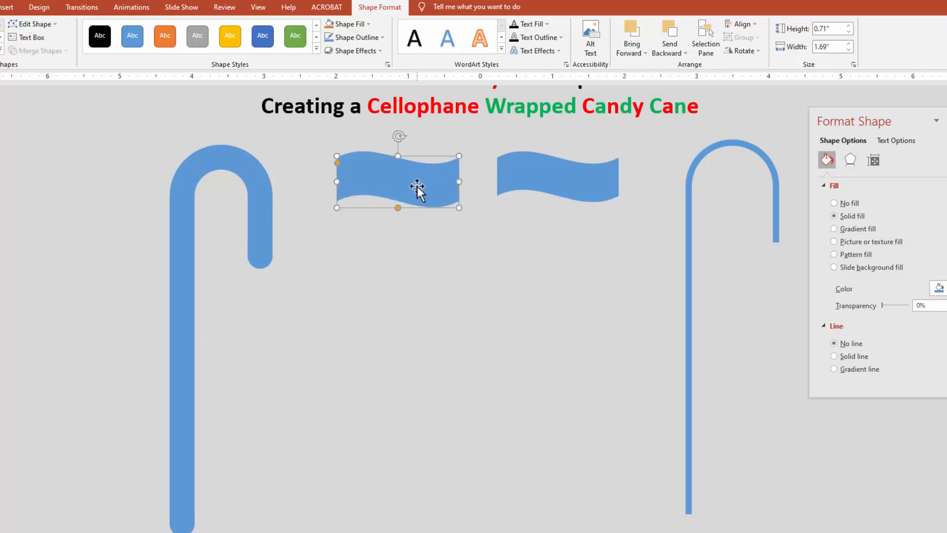
Try out the merge operations on the two overlapping waves
left_click_drag(480, 251, 309, 129)
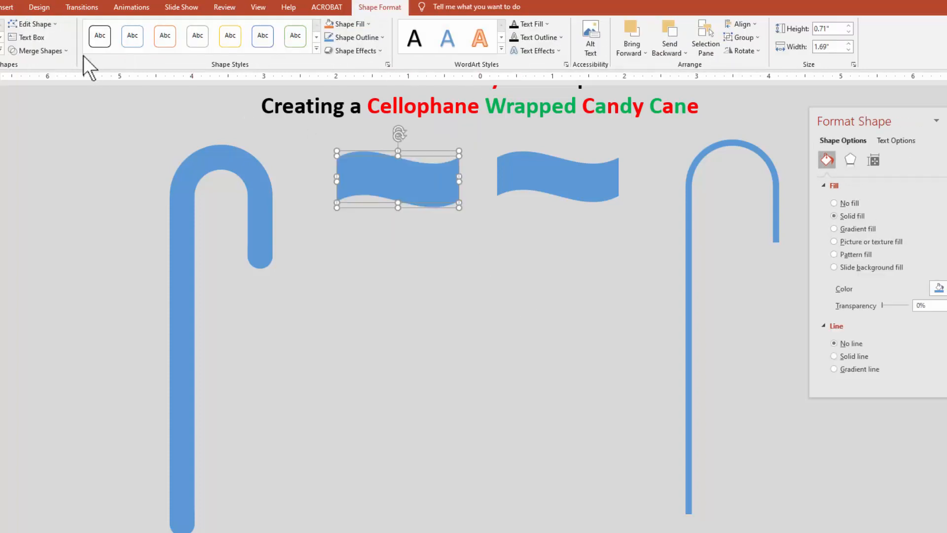
left_click(29, 49)
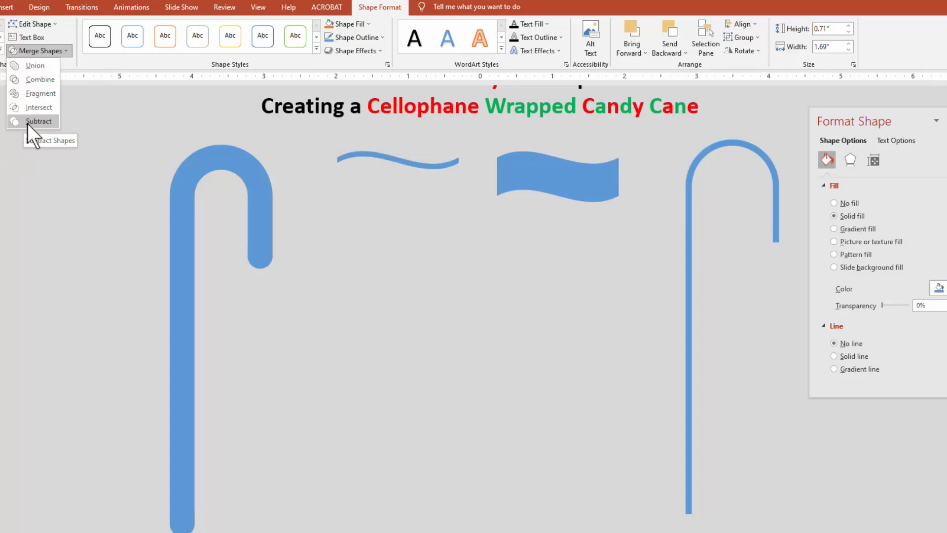
left_click(50, 91)
left_click(356, 295)
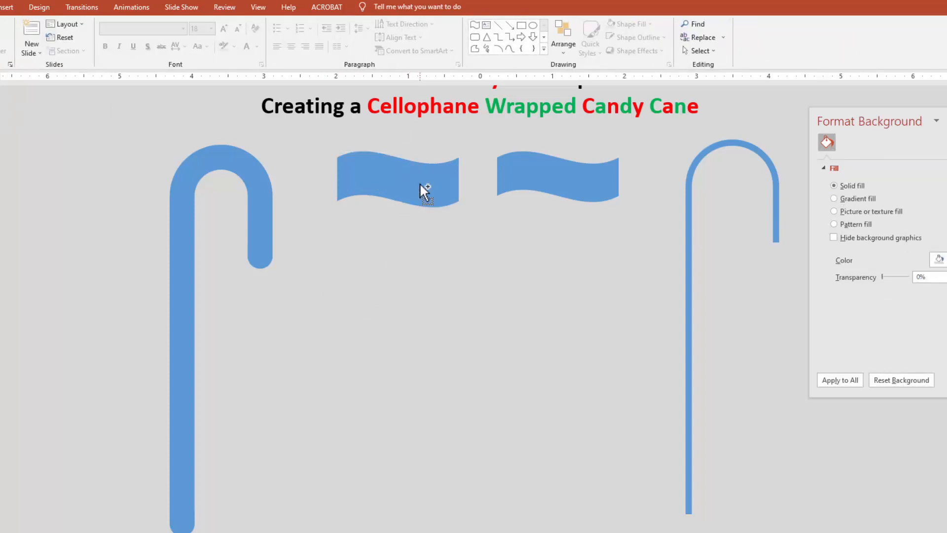
Add a third wave copy slightly lower over the overlapping pair and look over the merge operations for the stack
left_click_drag(419, 183, 417, 189)
left_click_drag(482, 255, 295, 142)
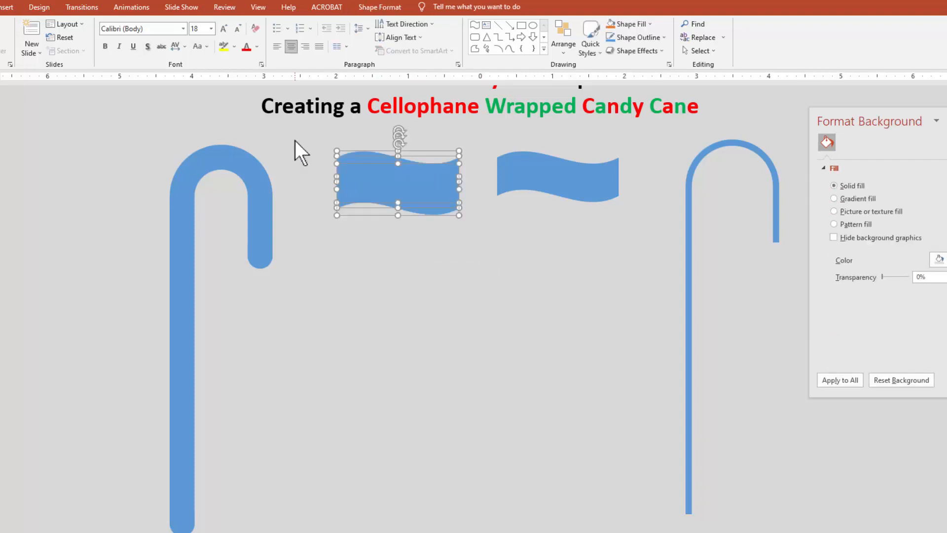
left_click(384, 12)
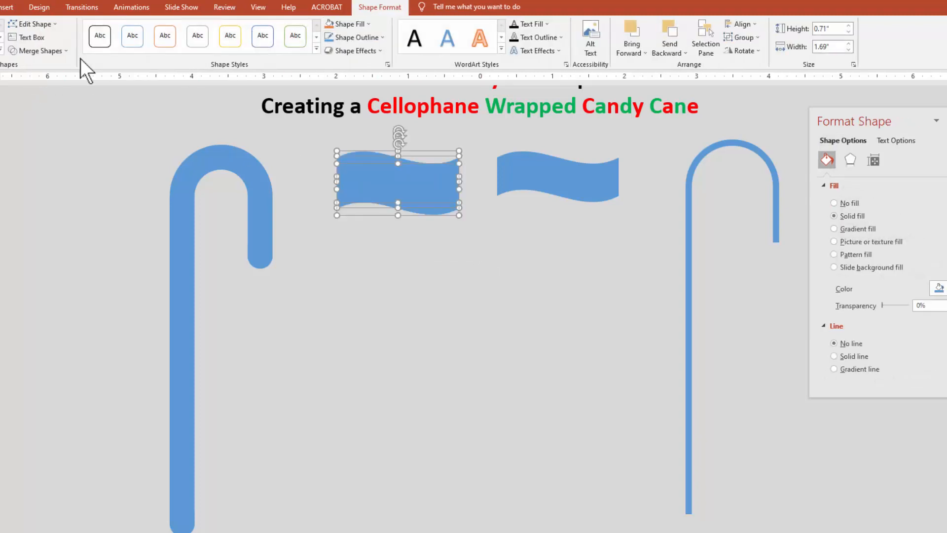
left_click(56, 50)
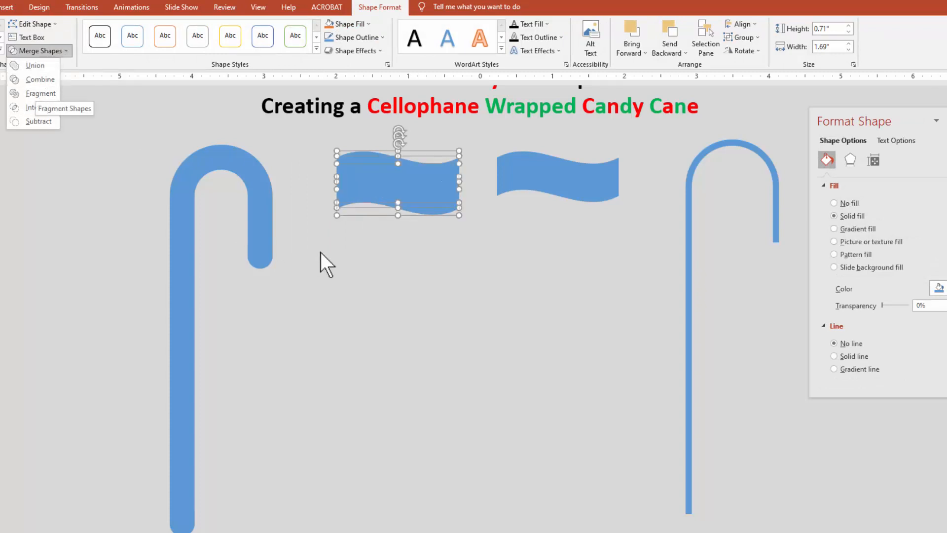
left_click(408, 298)
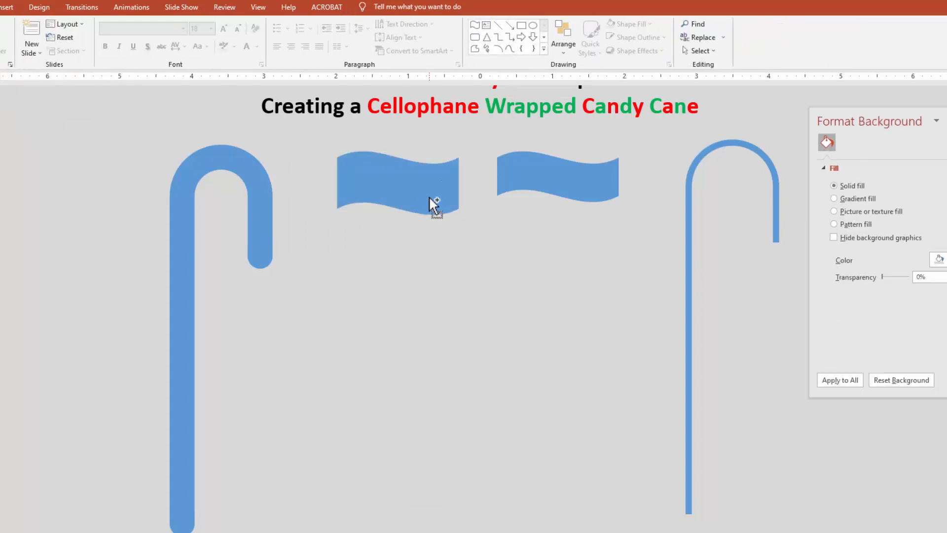
Try the wave stack with a fourth copy placed further down, and delete that copy
left_click_drag(429, 197, 426, 216)
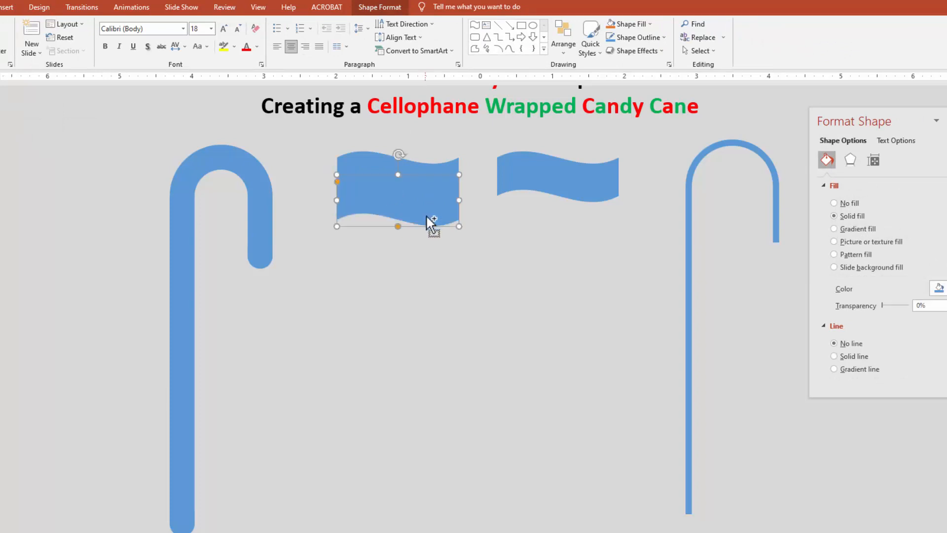
left_click(411, 213)
left_click_drag(483, 253, 307, 127)
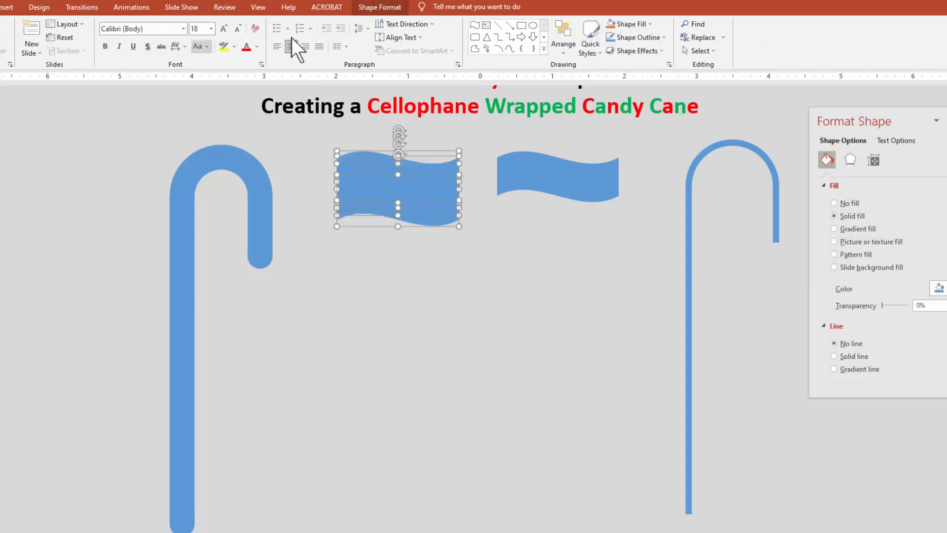
left_click(380, 7)
left_click(37, 50)
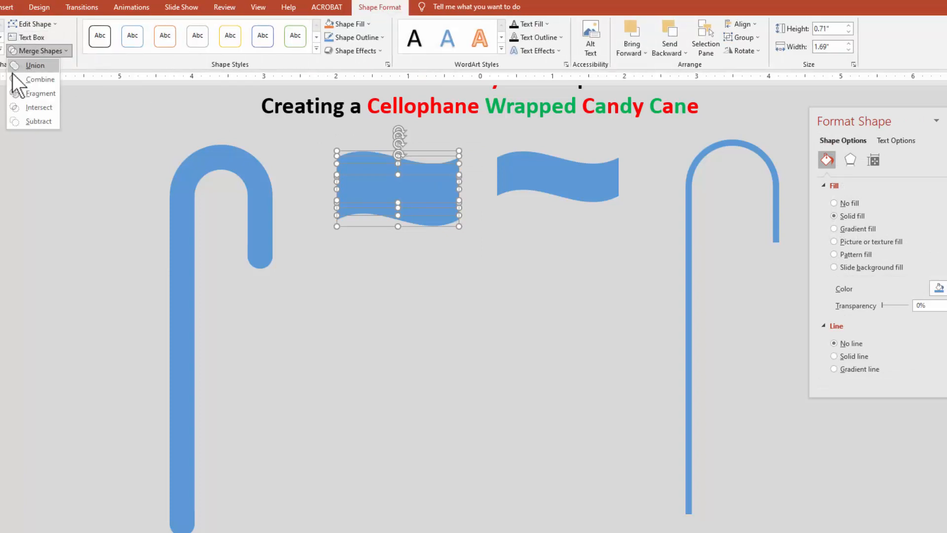
left_click(29, 93)
left_click(388, 312)
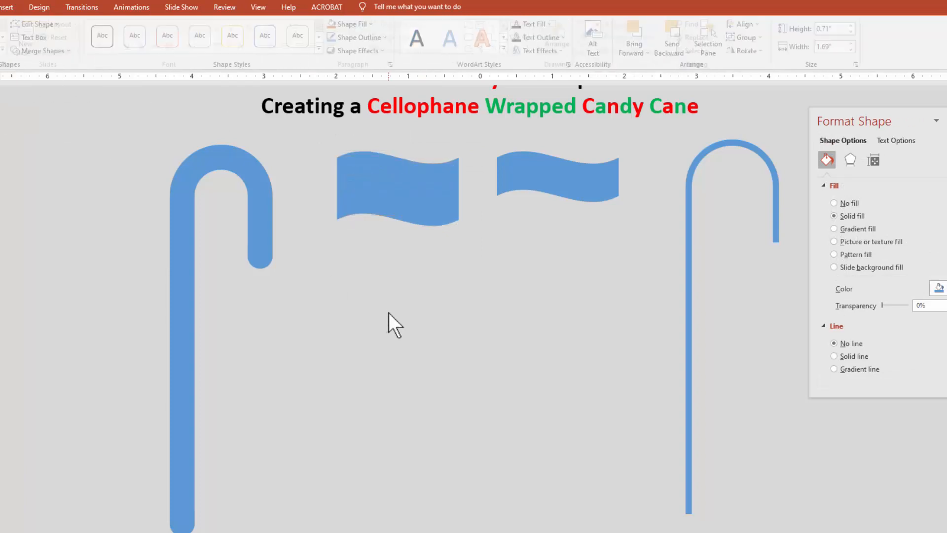
left_click(422, 202)
key("Delete")
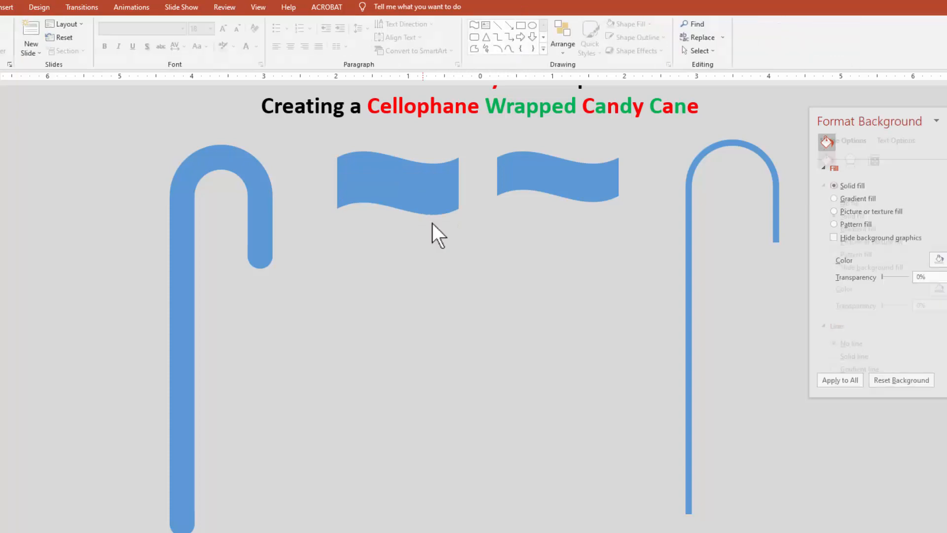
Split the three overlapping waves into separate wavy strips with Fragment
left_click_drag(481, 264, 289, 123)
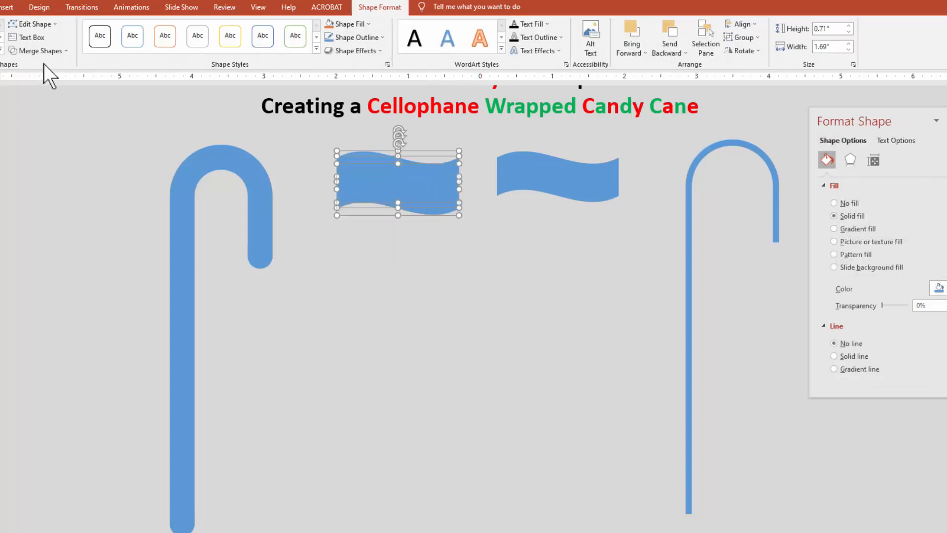
left_click(43, 53)
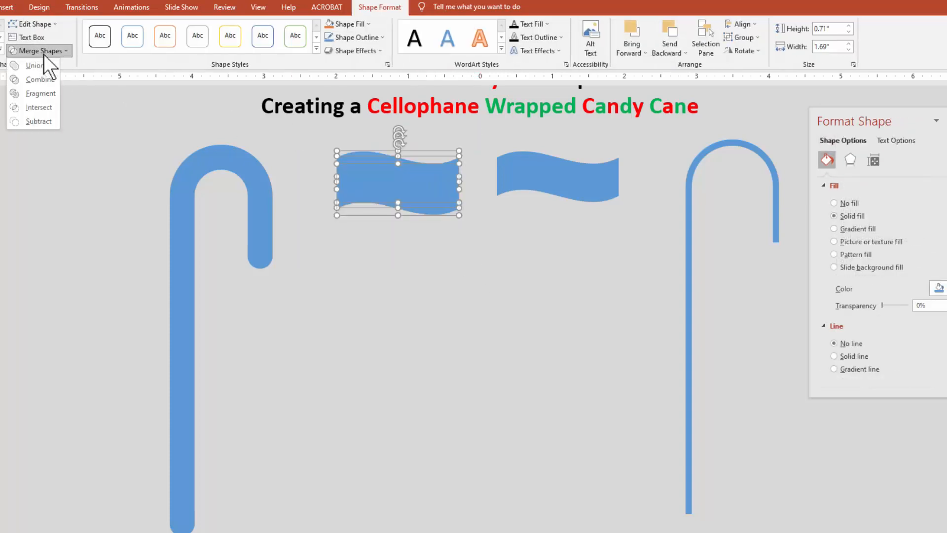
left_click(27, 89)
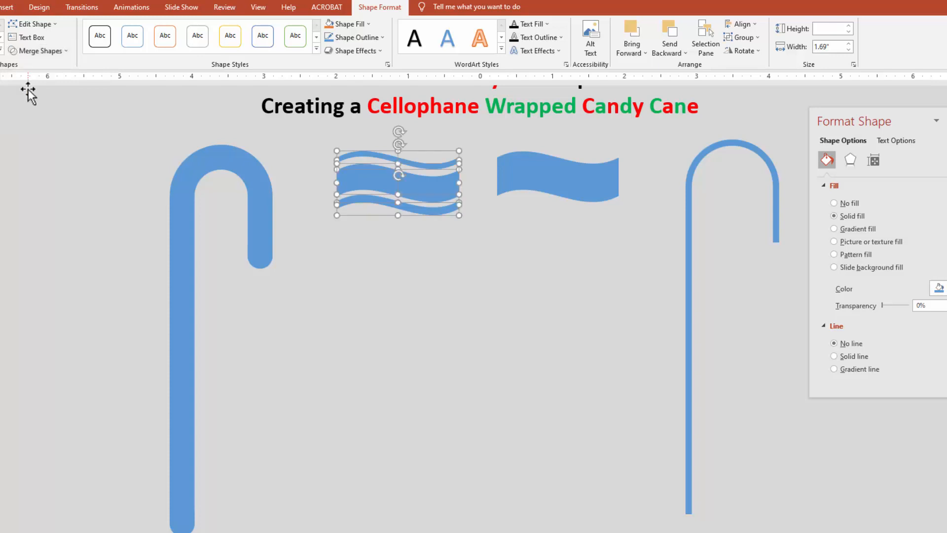
left_click(425, 277)
Check that the middle, lower and upper wavy strips can each be selected as separate shapes
left_click(415, 179)
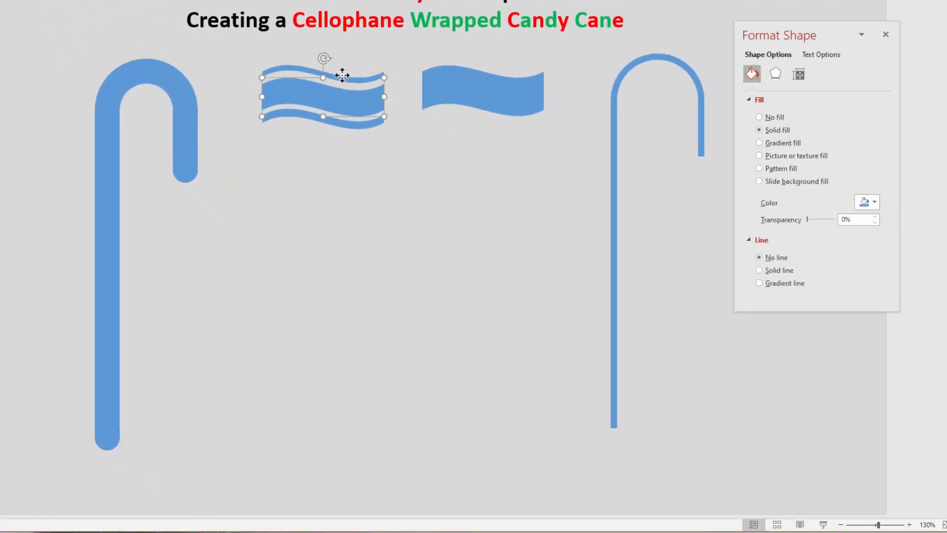
left_click(349, 121)
left_click(349, 78)
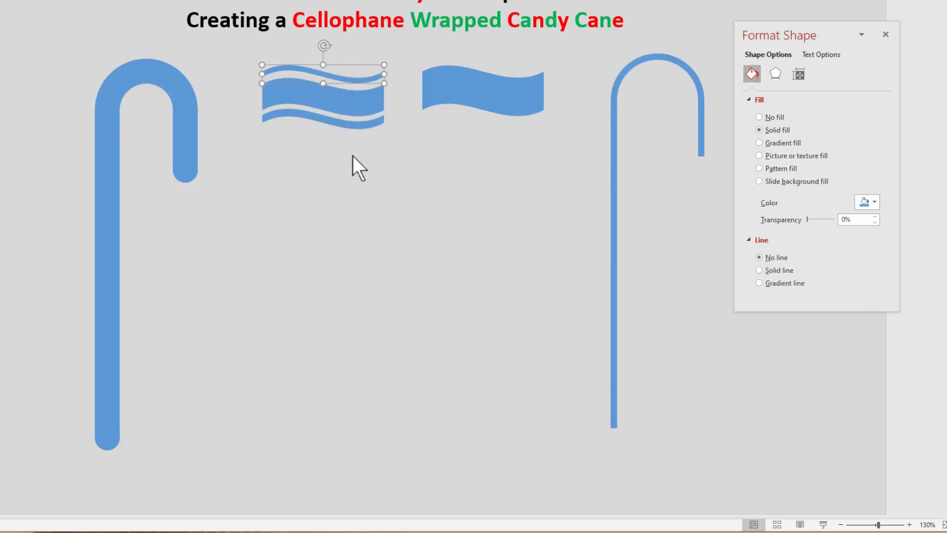
left_click(353, 156)
Fill the thin upper wavy strip with standard light green and the thick middle strip with standard red
left_click(347, 77)
left_click(873, 201)
left_click(898, 294)
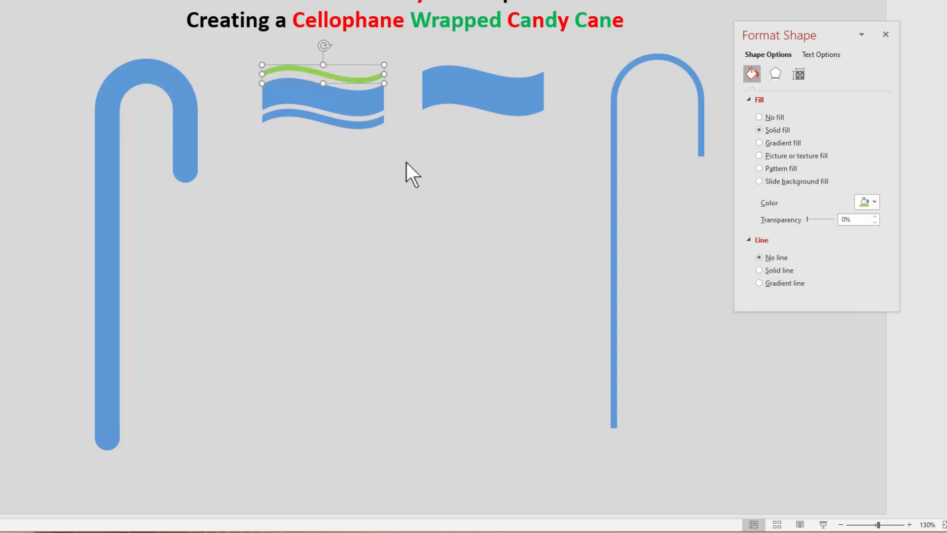
left_click(360, 104)
left_click(874, 202)
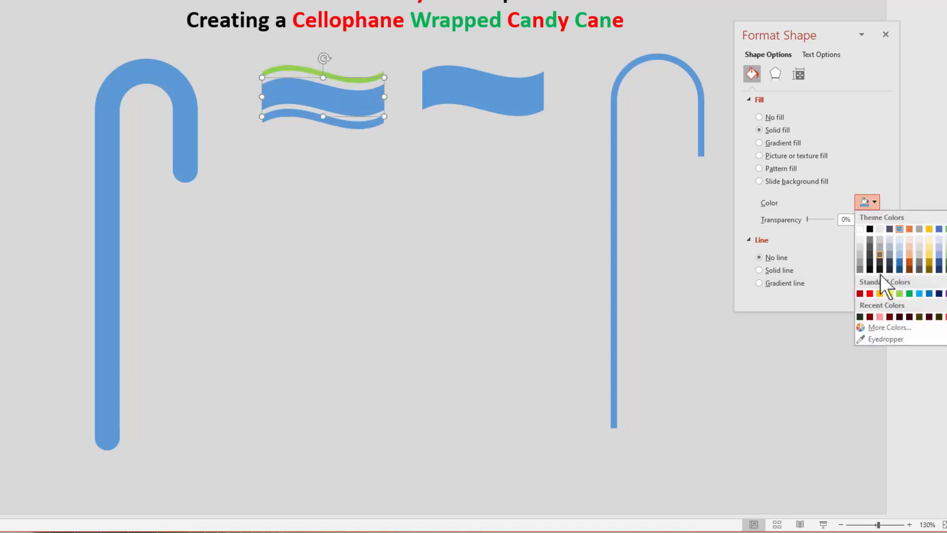
left_click(869, 292)
Fill the thin lower wavy strip with standard green
left_click(348, 125)
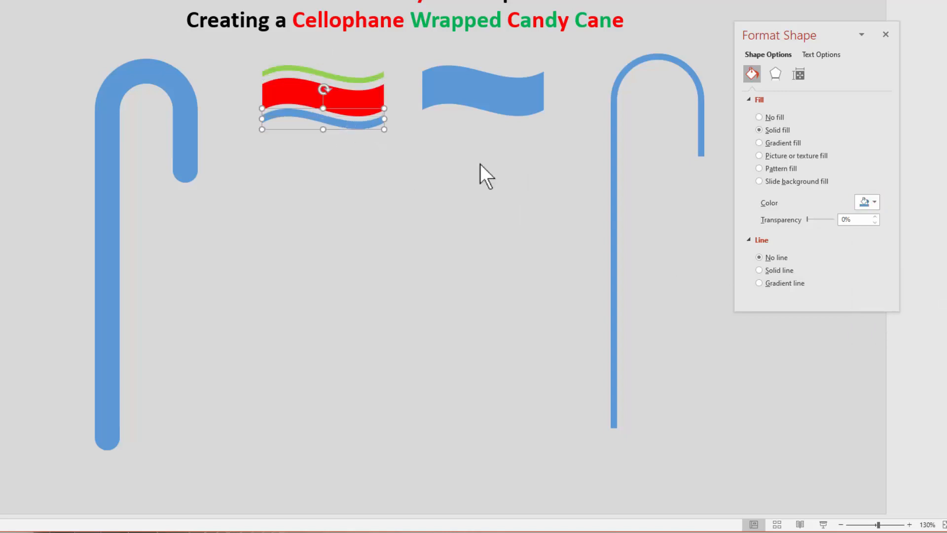
left_click(874, 202)
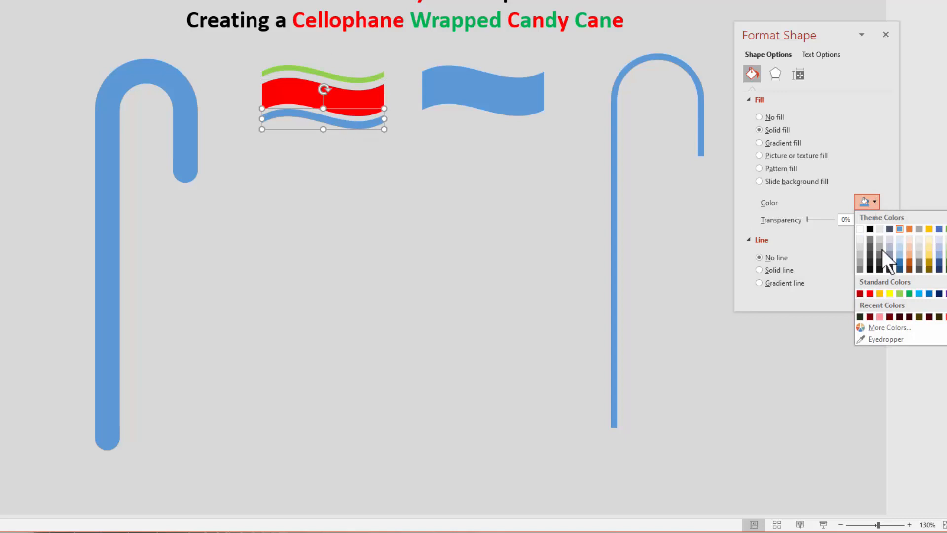
left_click(910, 291)
left_click(329, 197)
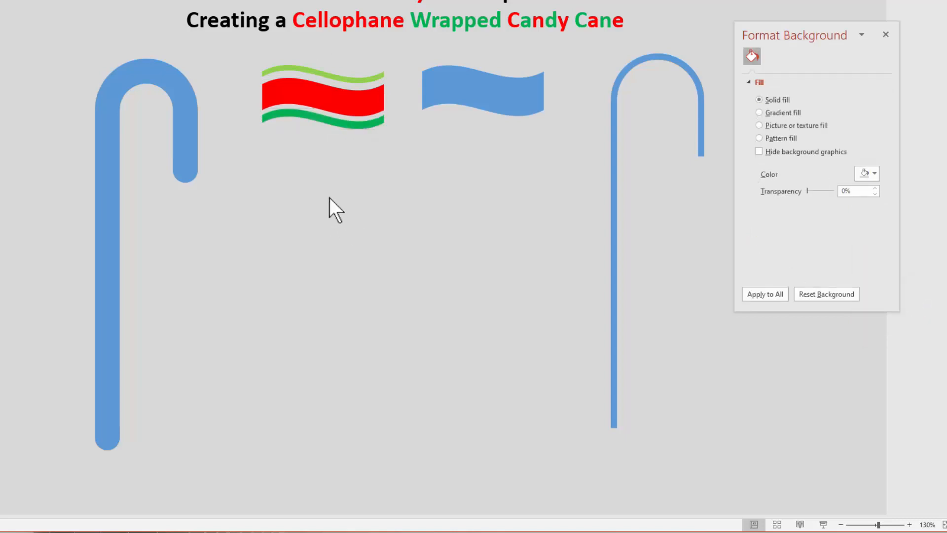
Make two thinner copies of the lower green wavy strip and lay both across the red strip
left_click(351, 127)
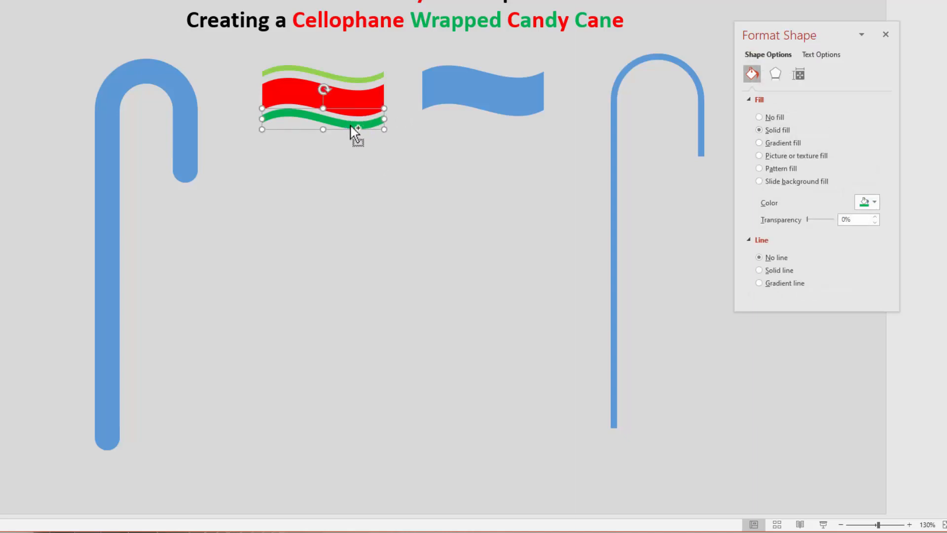
left_click_drag(351, 127, 349, 169)
left_click(338, 238)
left_click(344, 157)
left_click_drag(428, 193, 233, 129)
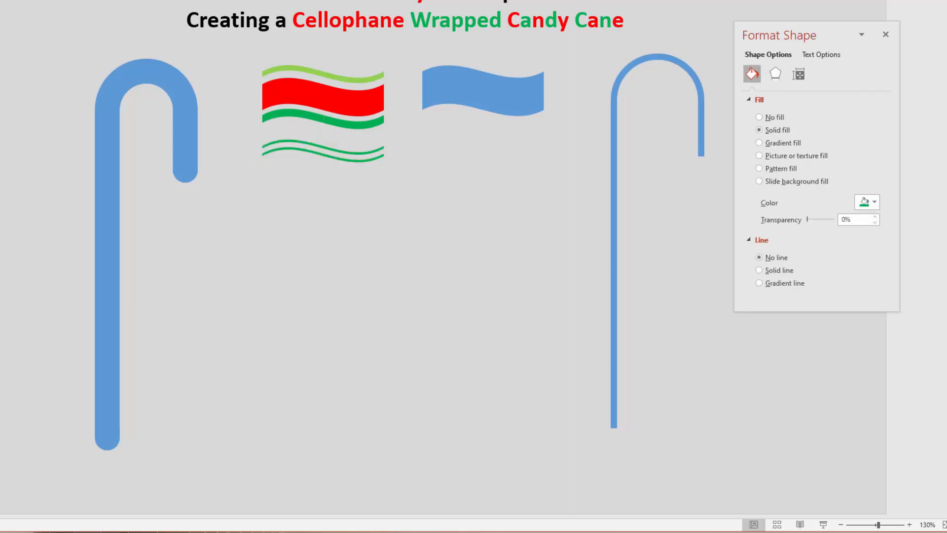
left_click_drag(394, 131, 236, 192)
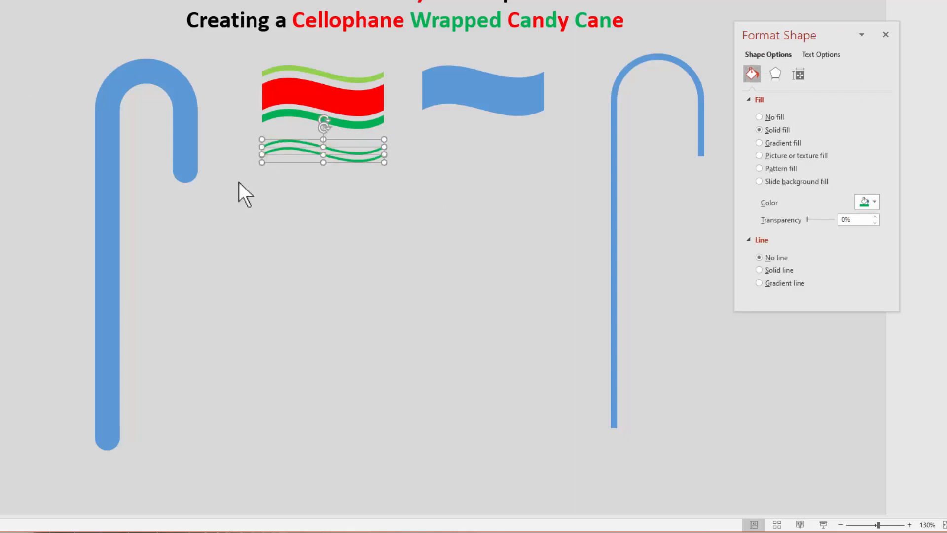
left_click_drag(355, 163, 354, 105)
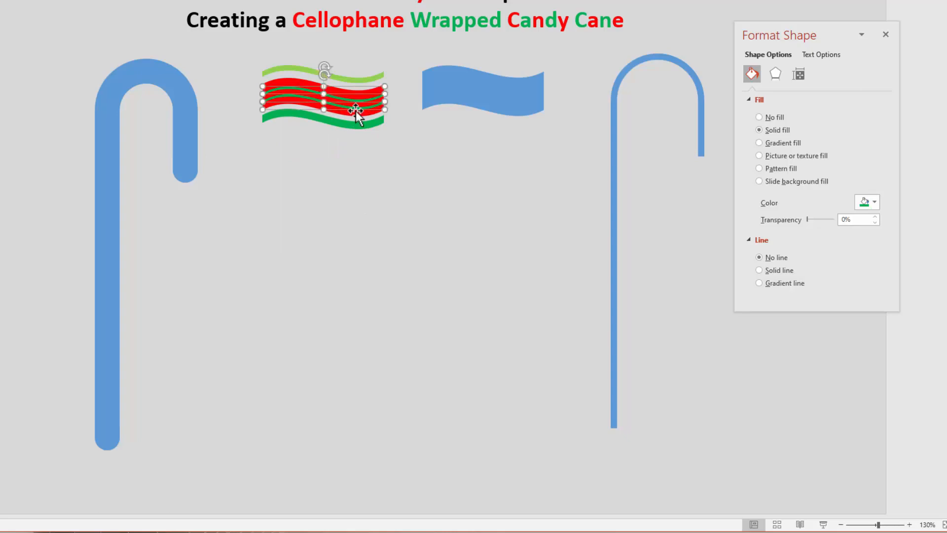
Fill the two thin strips lying across the red strip with white
left_click(866, 204)
left_click(866, 226)
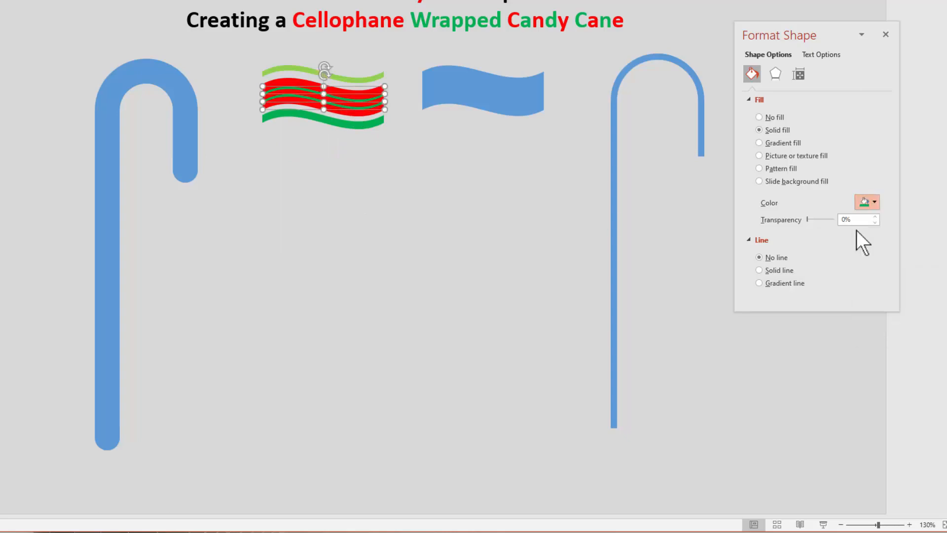
left_click(401, 289)
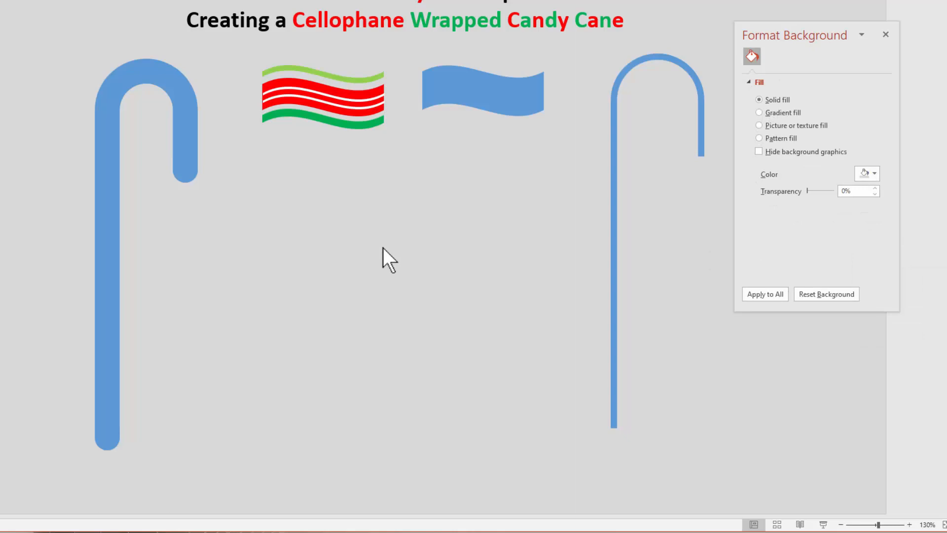
Delete both thin white strips from the red wavy strip
left_click(359, 102)
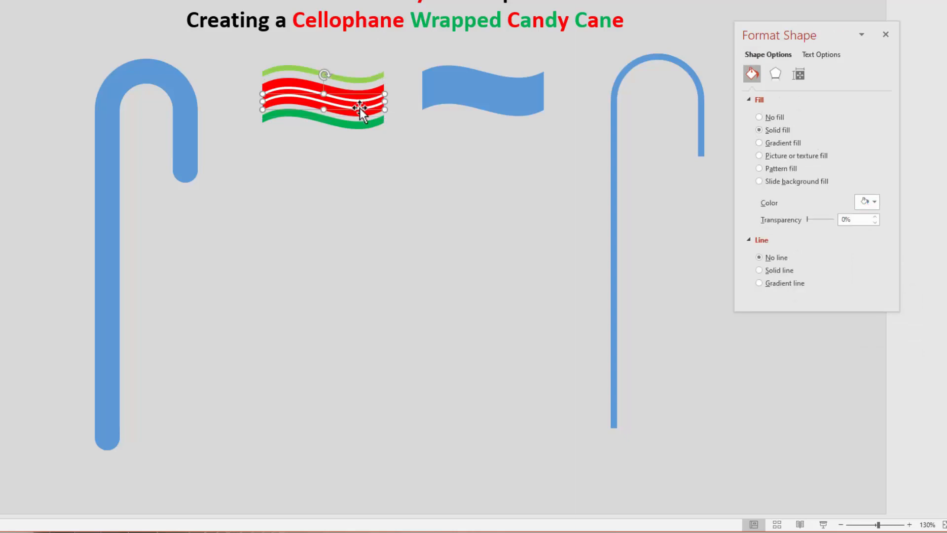
key("Delete")
left_click(360, 100)
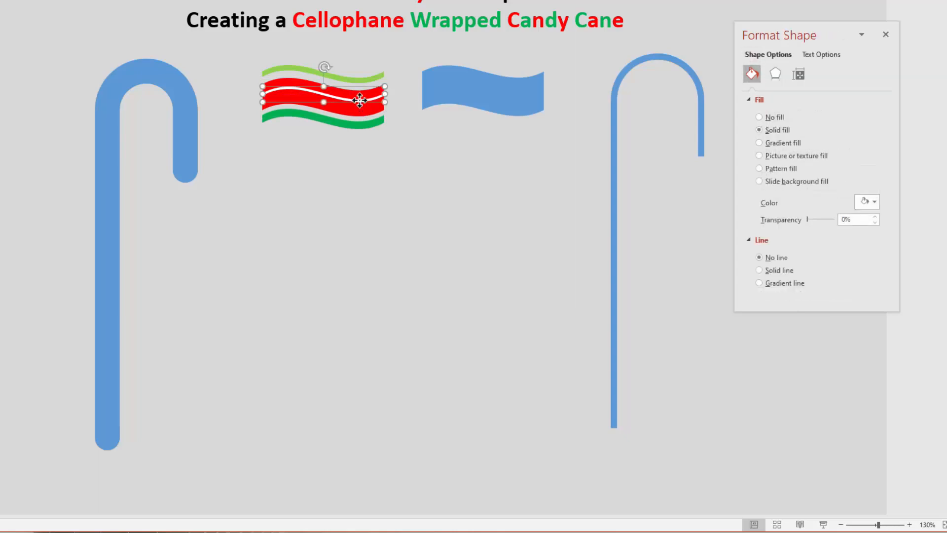
key("Delete")
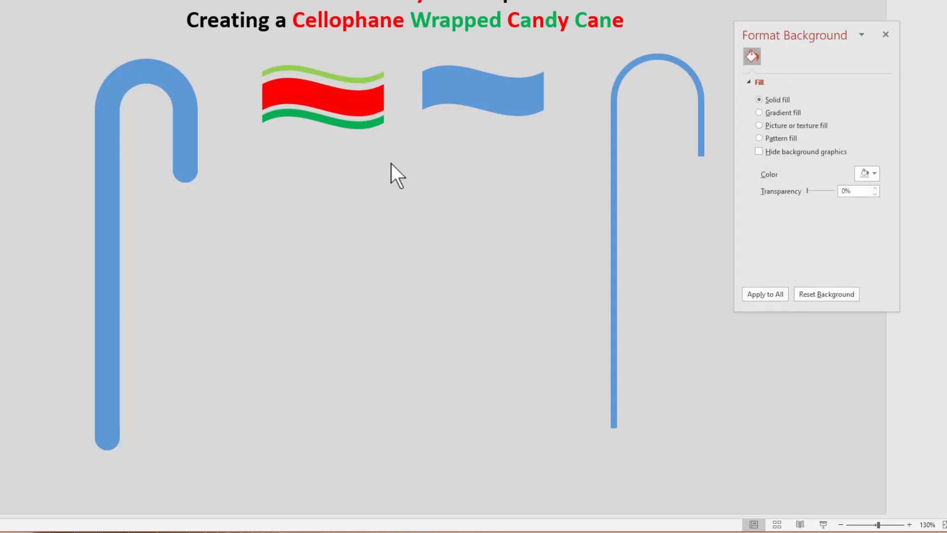
Nudge the light green wavy strip down in fine increments until it meets the red strip's upper edge
left_click(362, 77)
key("ctrl+Down")
key("ctrl+Down")
key("ctrl+Down")
key("ctrl+Down")
key("ctrl+Down")
key("ctrl+Down")
key("ctrl+Down")
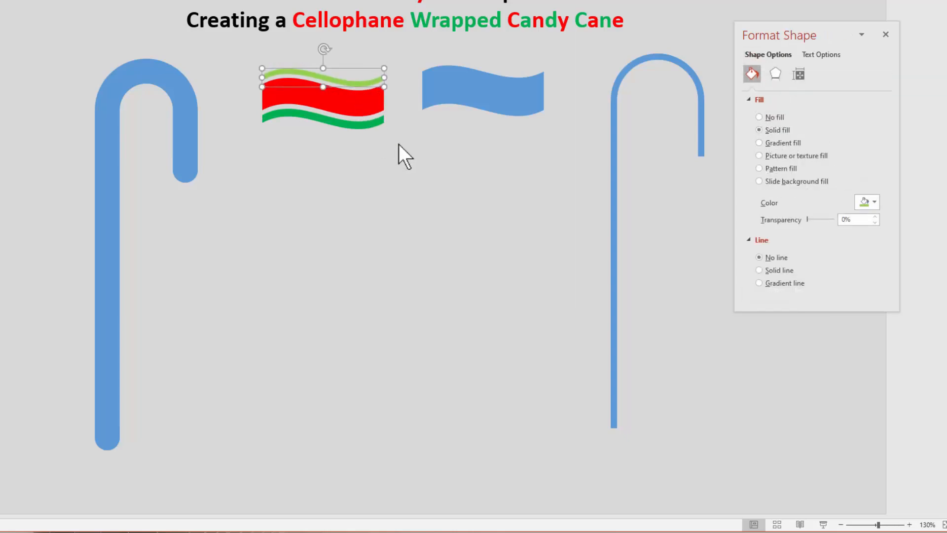
key("ctrl+Down")
key("ctrl+Down")
left_click(322, 144)
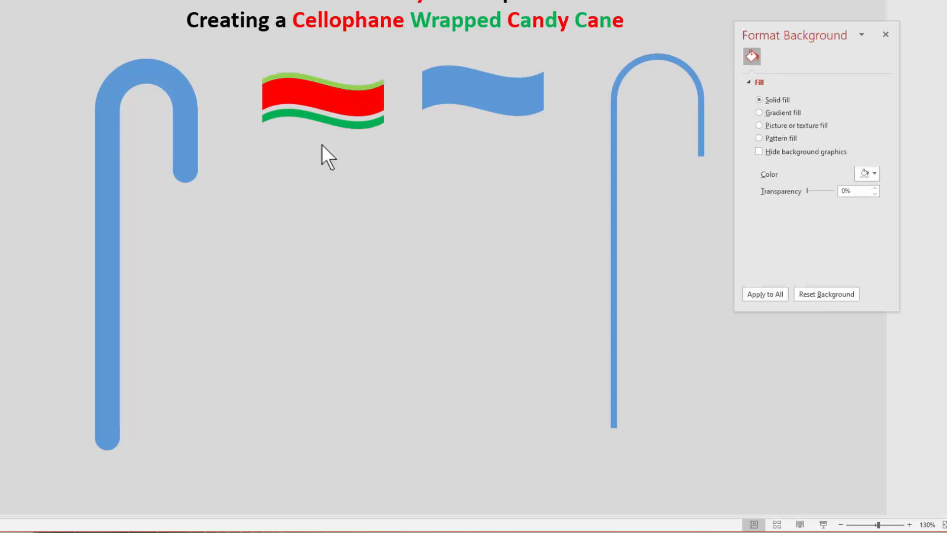
Fill the blue wave with white and place it behind the coloured strips, showing as a band above the light green one
left_click(493, 99)
left_click(874, 203)
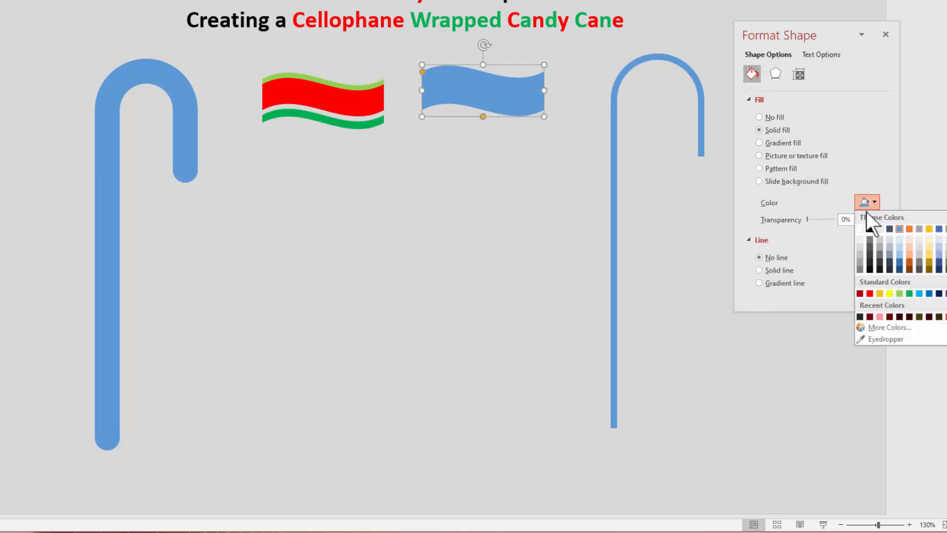
left_click(860, 228)
left_click_drag(538, 102, 375, 97)
left_click(296, 164)
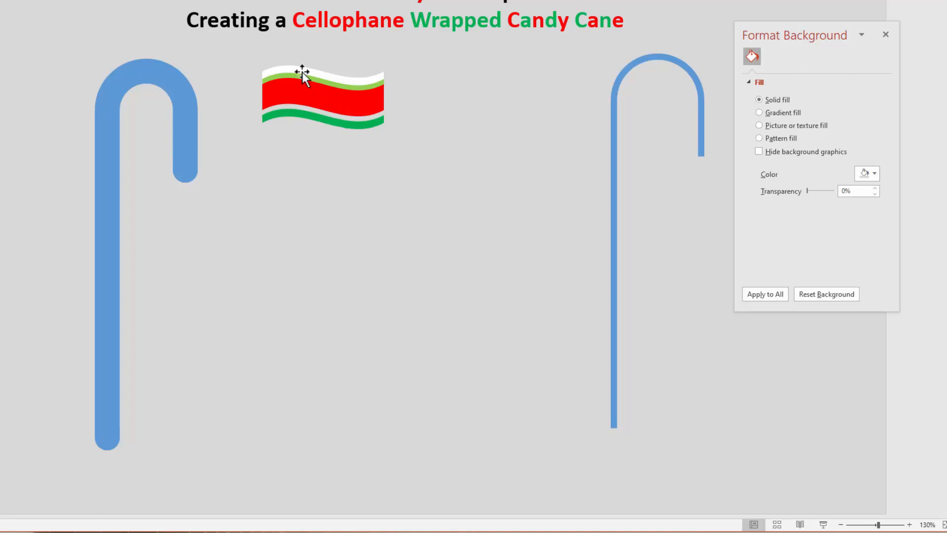
Duplicate the white wave, position the copy over the gap between the red and green strips, and send it to the back
left_click(362, 79)
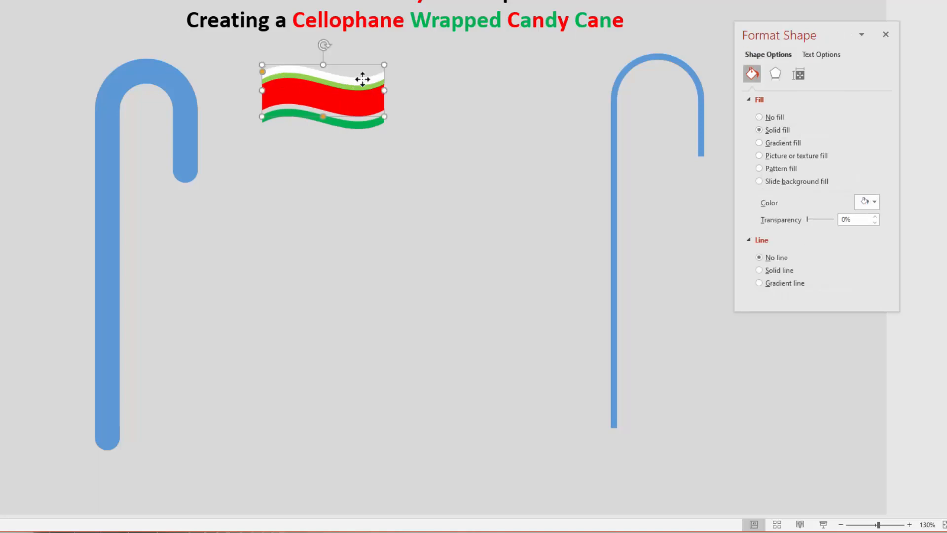
key("ctrl+v")
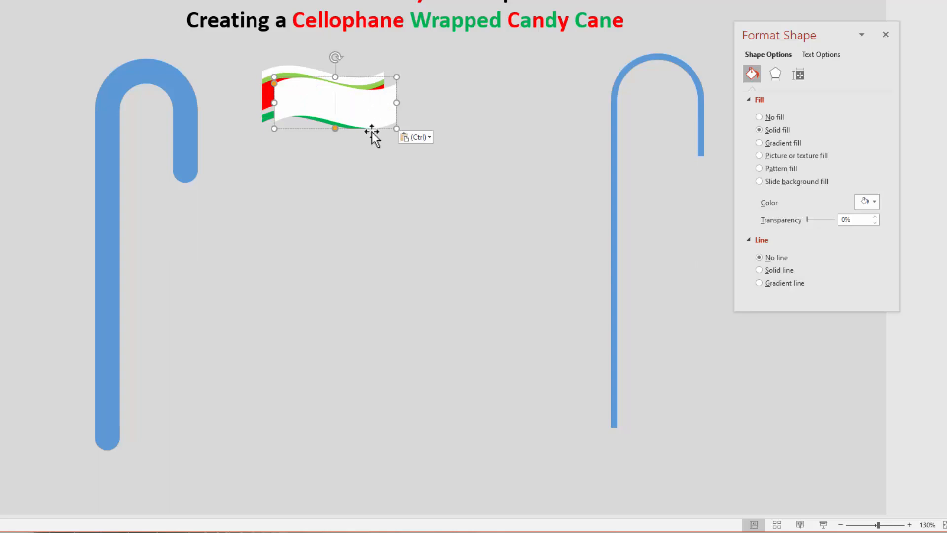
left_click_drag(368, 125, 360, 121)
right_click(361, 116)
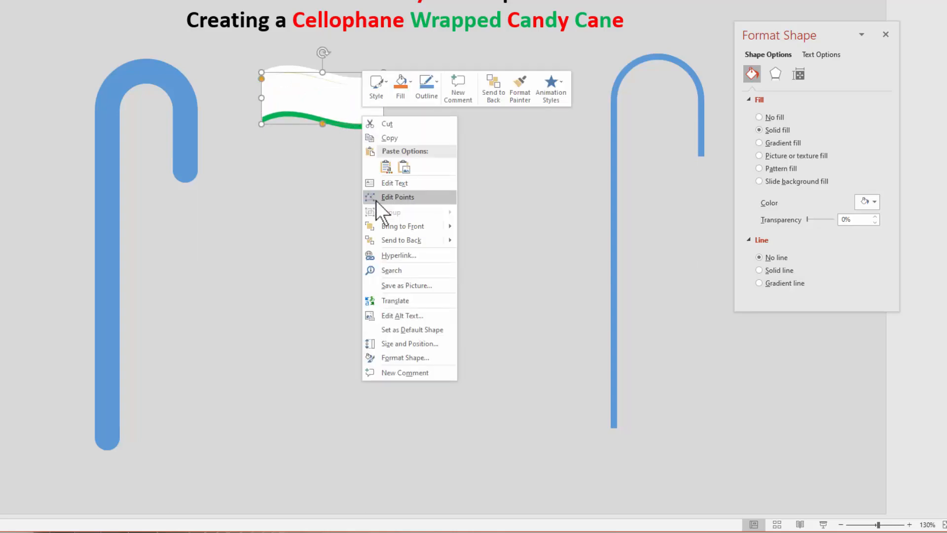
left_click(390, 239)
left_click(431, 229)
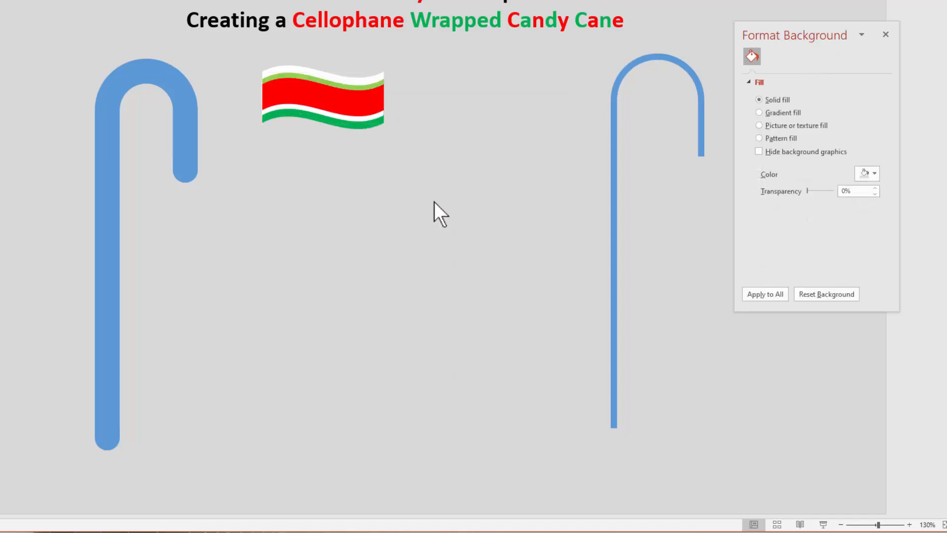
Select all the coloured strips and white waves and group them into one striped pattern
left_click_drag(454, 208, 221, 47)
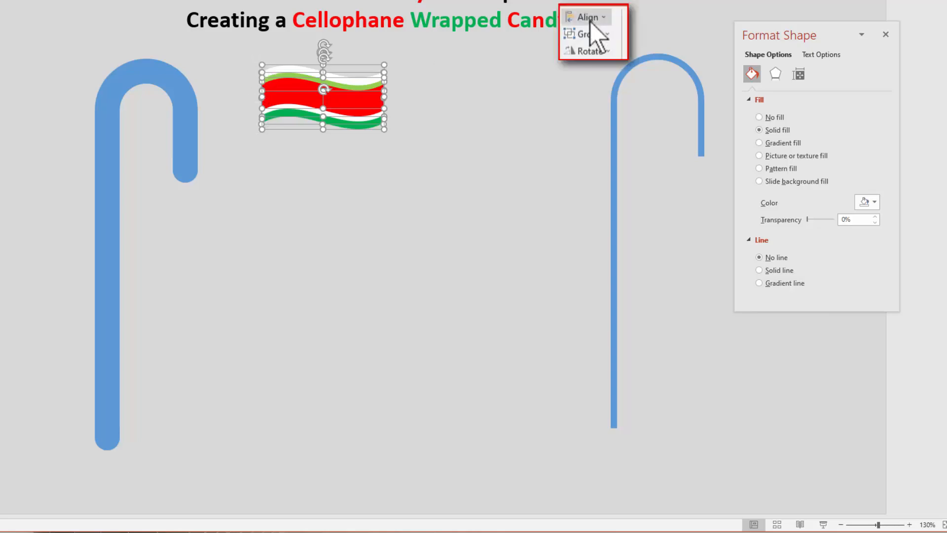
left_click(591, 19)
left_click(594, 37)
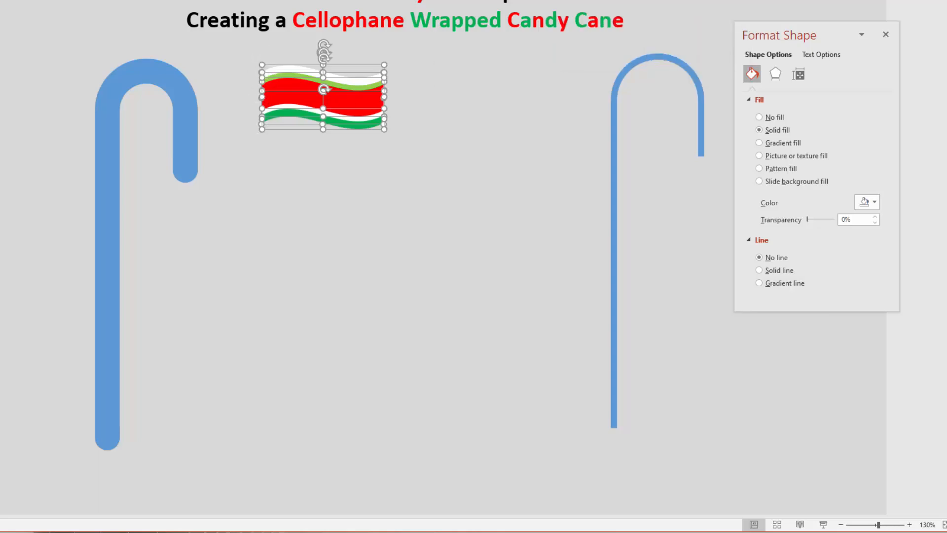
left_click(363, 149)
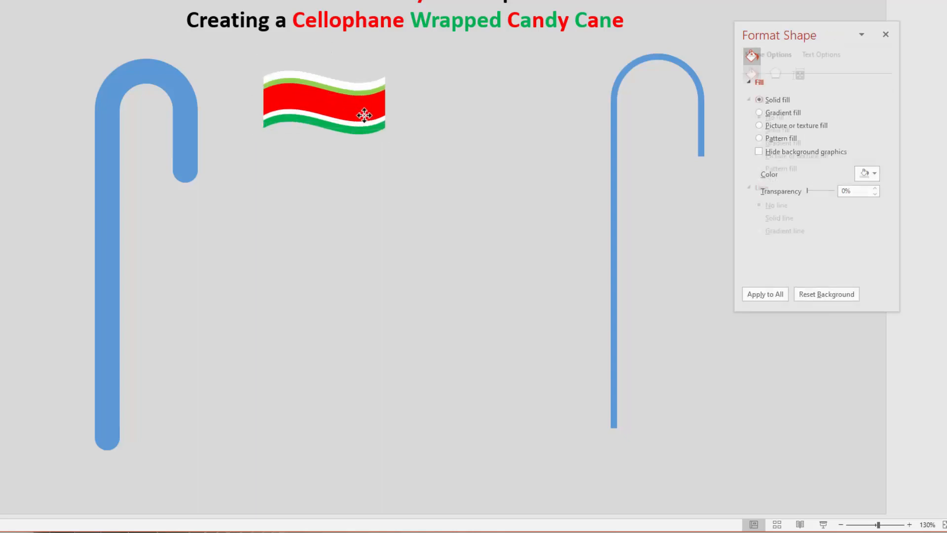
Reduce the striped pattern's height and move it closer to the thick cane
left_click_drag(363, 115, 370, 124)
left_click_drag(331, 74, 323, 95)
left_click(353, 125)
left_click_drag(353, 125, 313, 99)
Give the thick cane an inner top-left shadow with a 19 pt blur
left_click(110, 190)
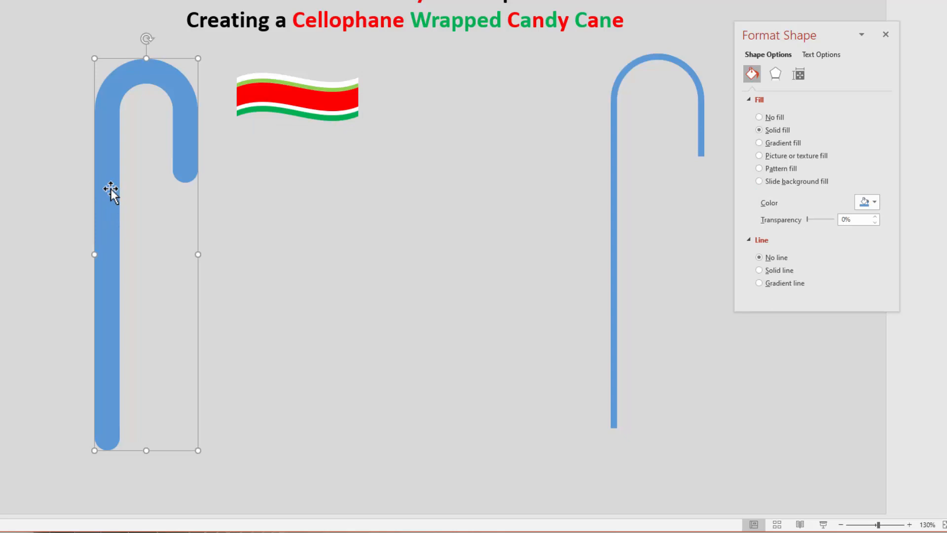
left_click(776, 69)
left_click(749, 98)
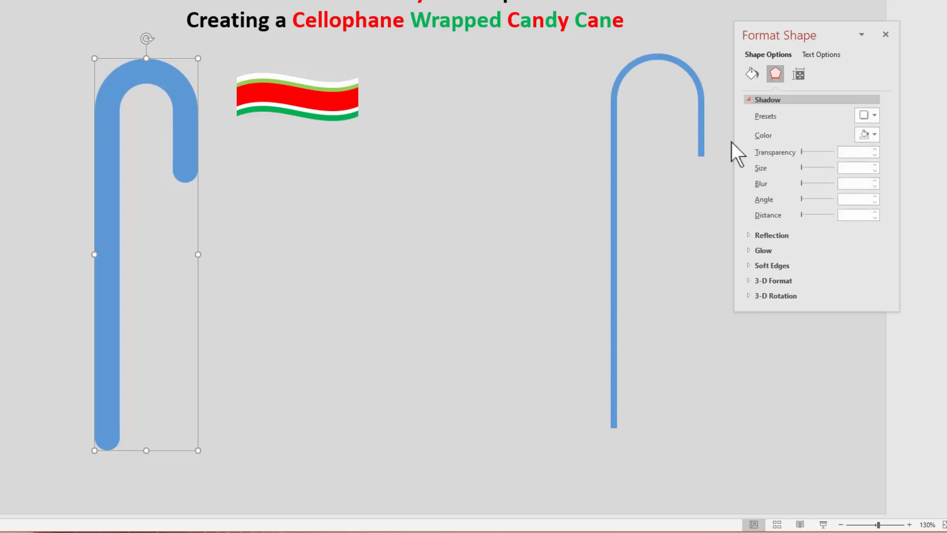
left_click(874, 117)
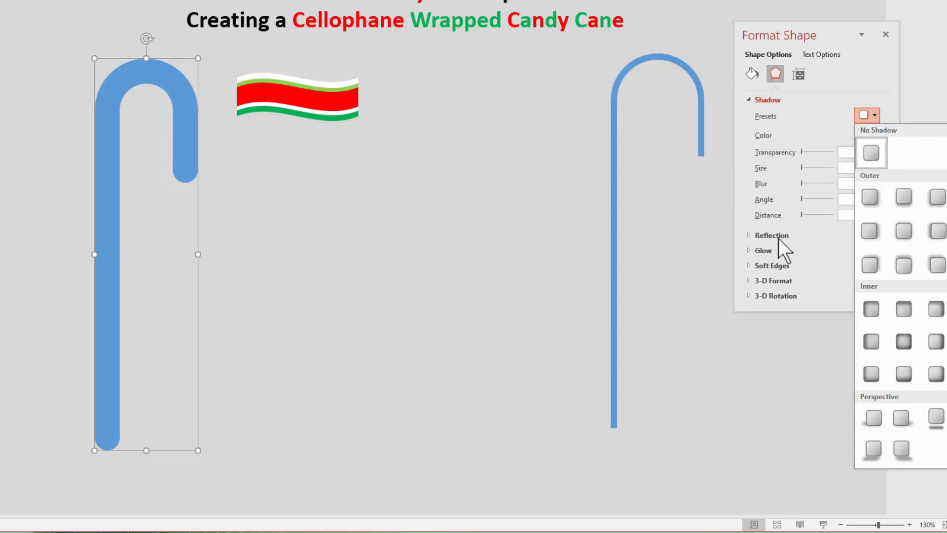
left_click(865, 309)
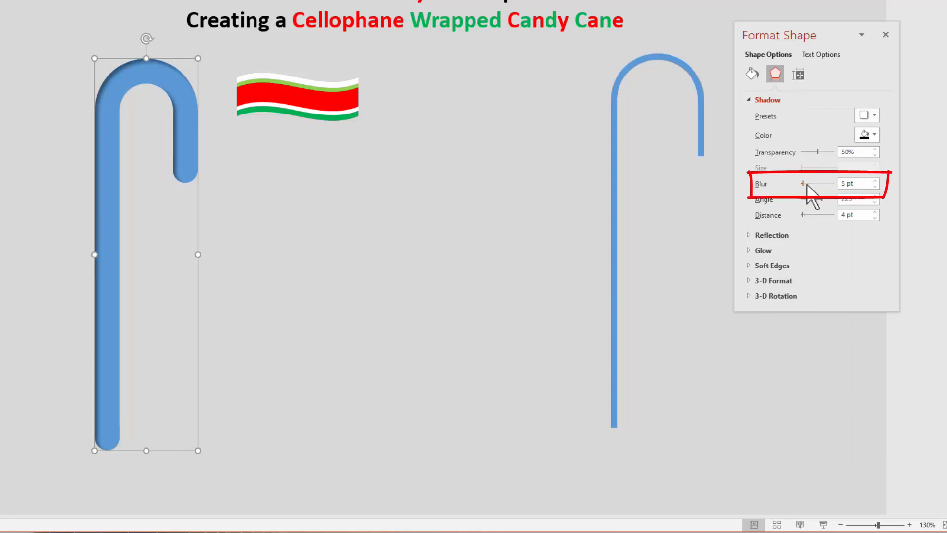
left_click_drag(803, 184, 808, 184)
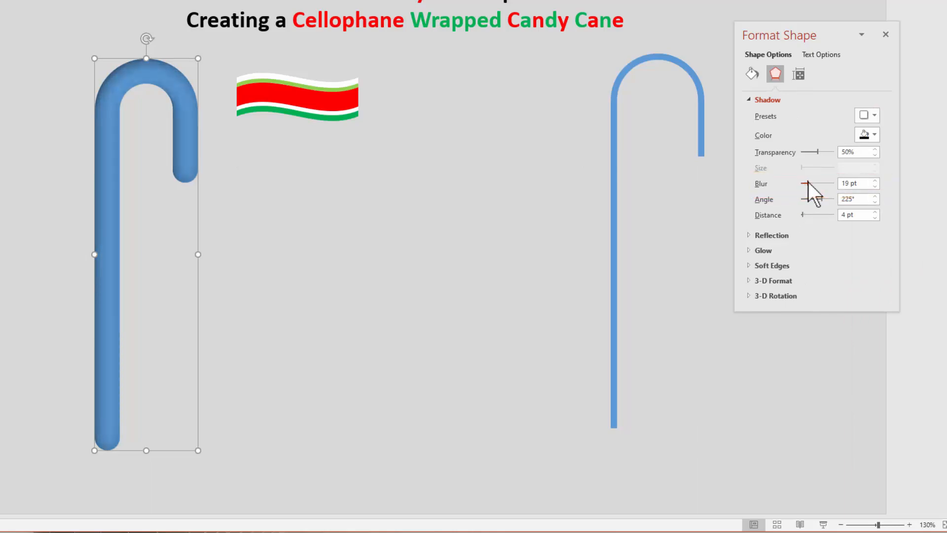
left_click(283, 228)
Move the striped pattern next to the thick cane's hook and copy it to the clipboard
left_click_drag(309, 109, 289, 104)
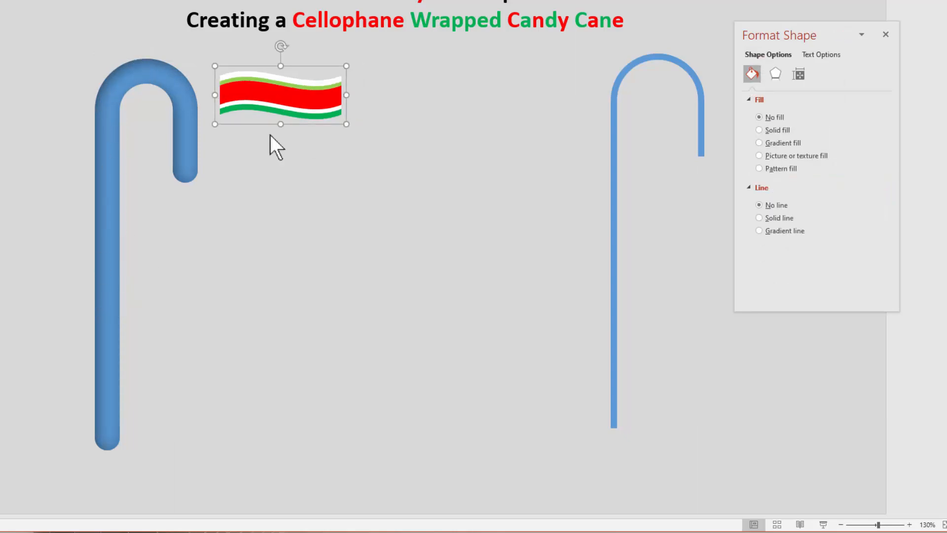
left_click(285, 101)
left_click(295, 132)
left_click(296, 98)
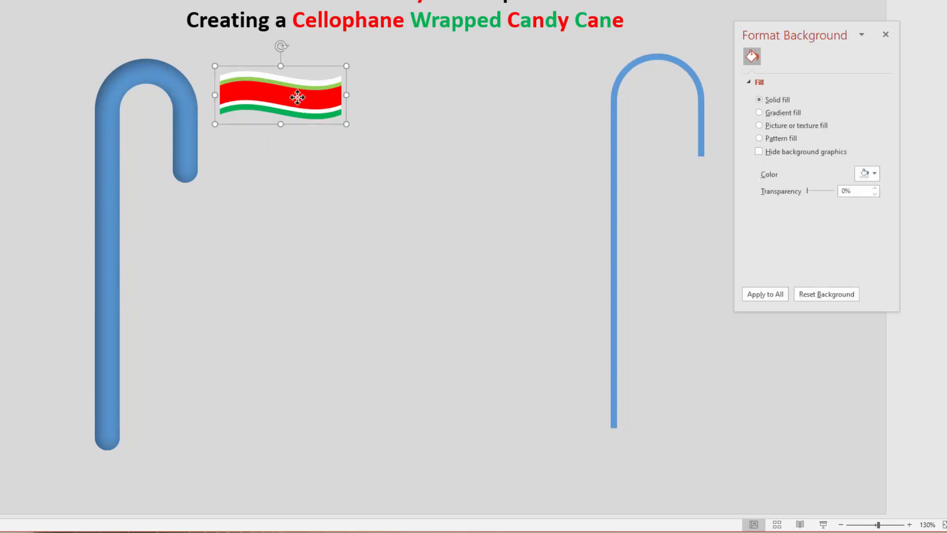
Fill the thick cane with the striped pattern from the clipboard, tiled as a texture
left_click(104, 134)
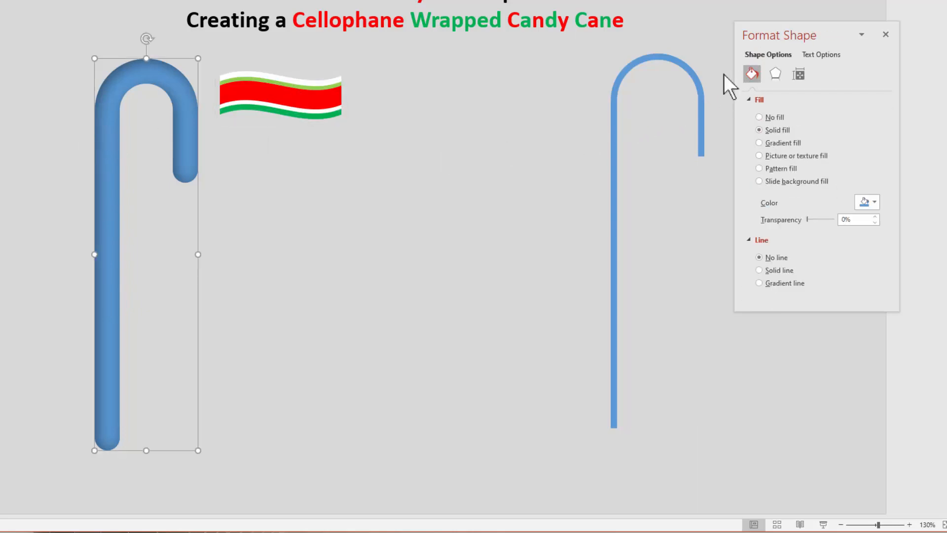
left_click(811, 157)
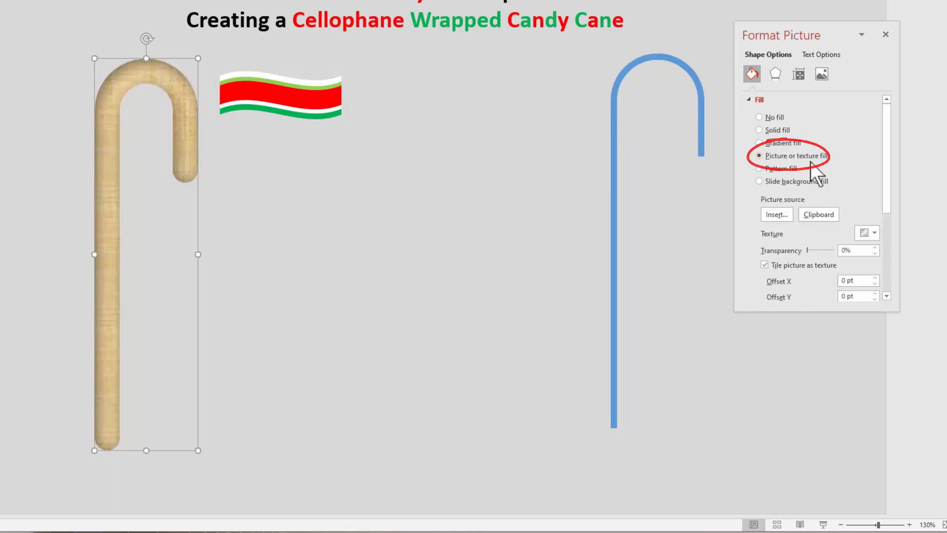
left_click(817, 213)
left_click(765, 265)
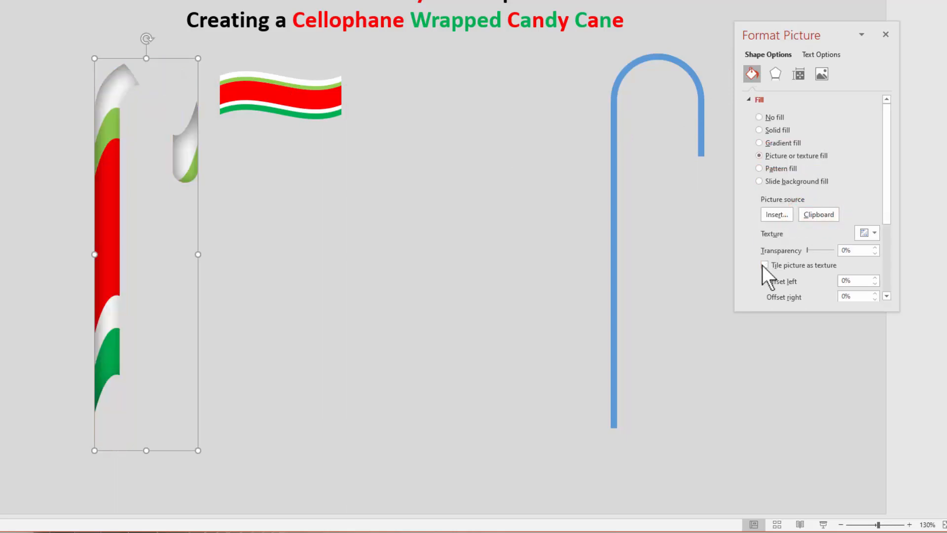
left_click(764, 265)
left_click_drag(773, 312, 756, 426)
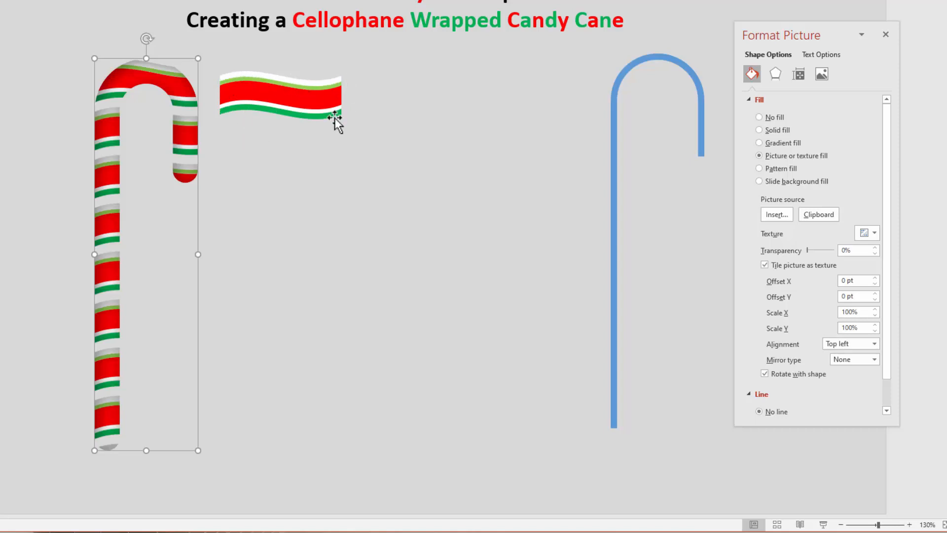
Shift the striped pattern slightly away from the cane and place a duplicate directly beneath it, so the stripes join without a gap
left_click(315, 105)
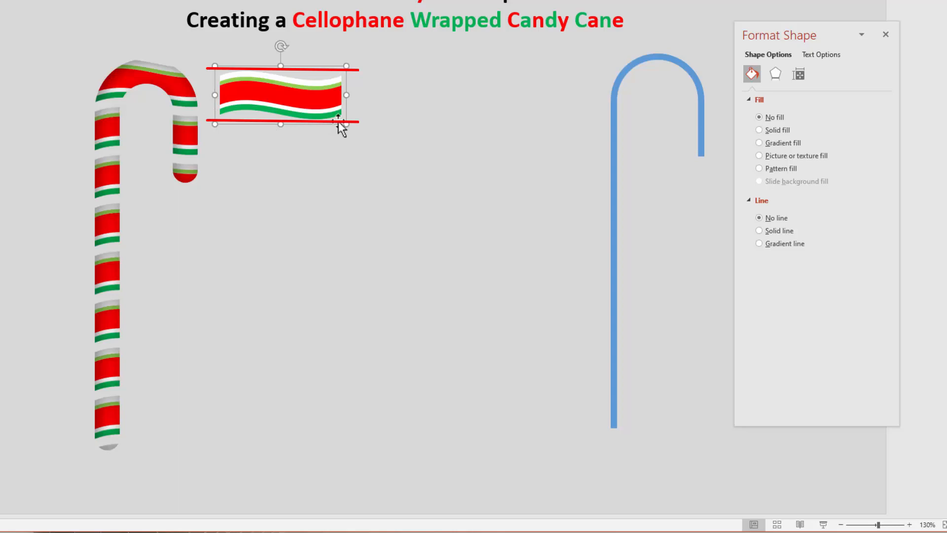
left_click(297, 173)
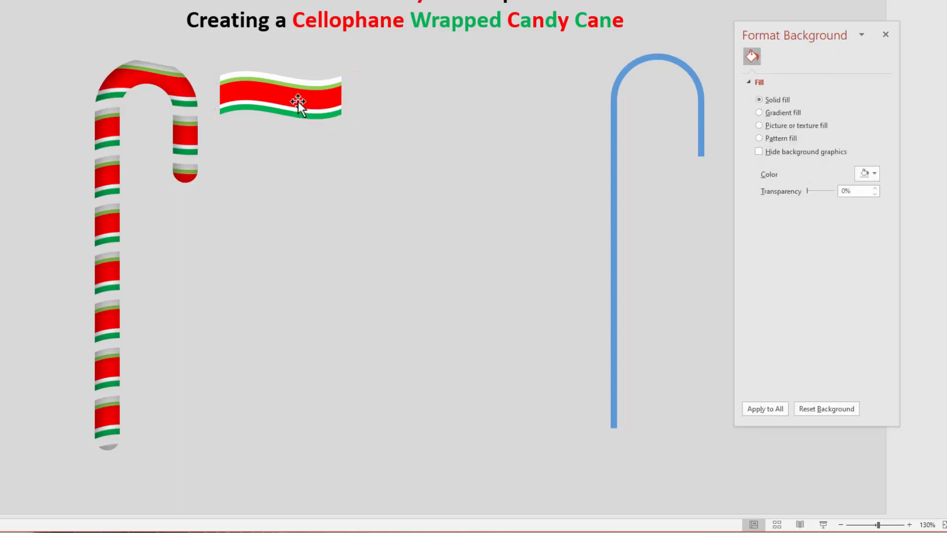
left_click_drag(292, 102, 309, 96)
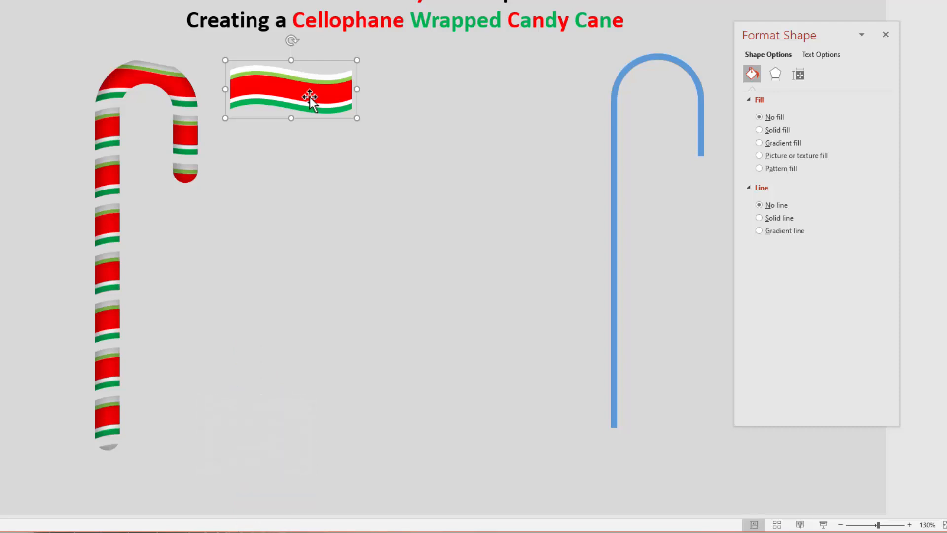
mouse_move(309, 97)
left_mouse_down()
mouse_move(313, 150)
mouse_move(311, 135)
left_mouse_up()
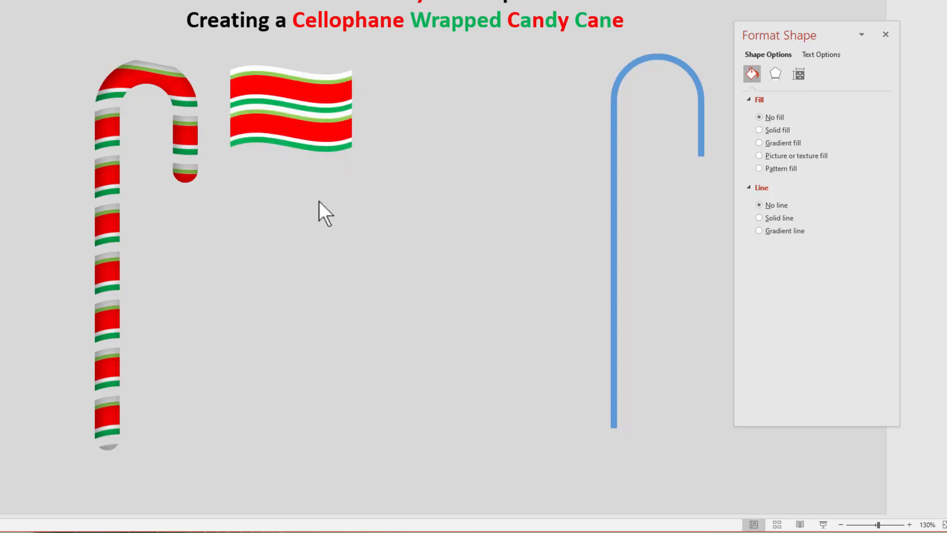
Duplicate the pair of striped bands downward, then duplicate all four again to form a seamless stack of eight bands
left_click(319, 202)
left_click_drag(377, 60, 151, 178)
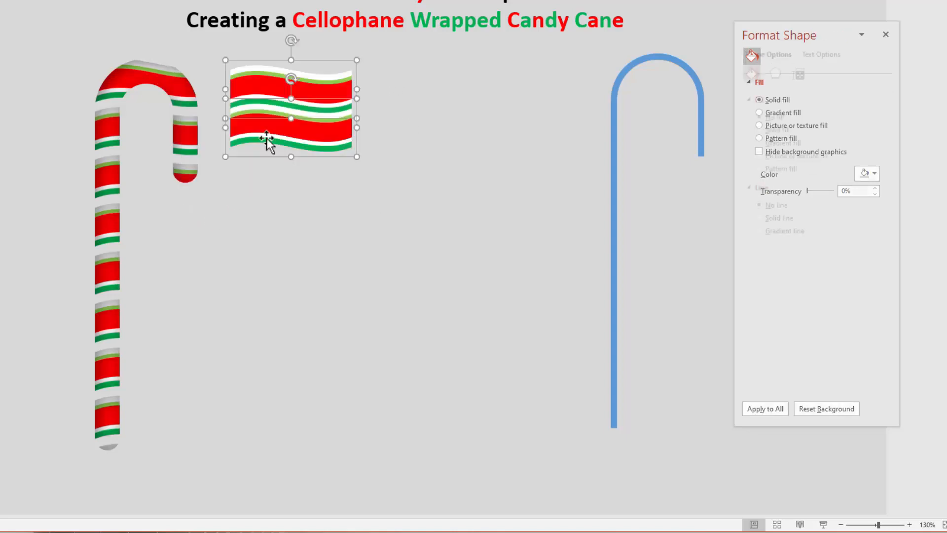
mouse_move(268, 143)
left_mouse_down()
mouse_move(286, 228)
mouse_move(290, 204)
left_mouse_up()
left_click(425, 265)
left_click_drag(401, 279, 200, 55)
mouse_move(273, 183)
left_mouse_down()
mouse_move(274, 329)
mouse_move(279, 315)
left_mouse_up()
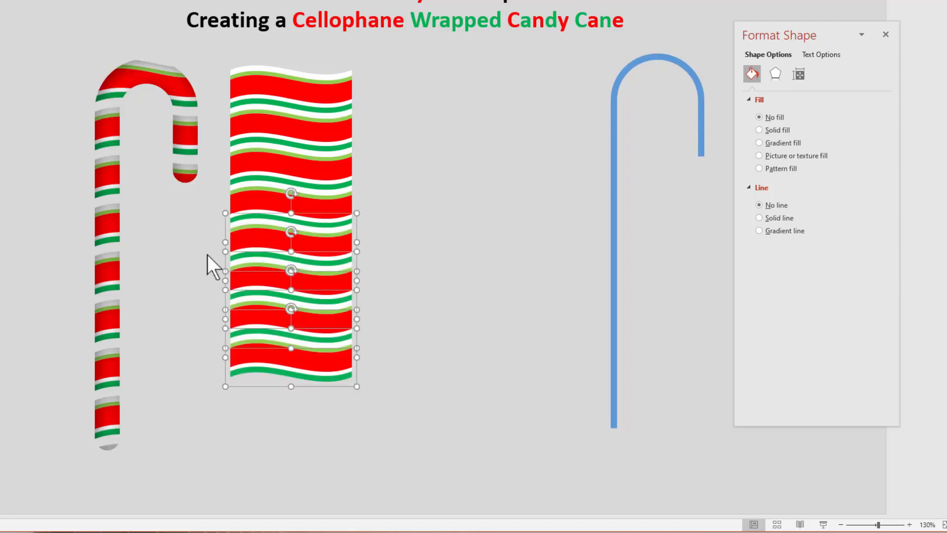
Add a copy of the two lowest bands beneath the stack and group all ten bands into one pattern
left_click(416, 353)
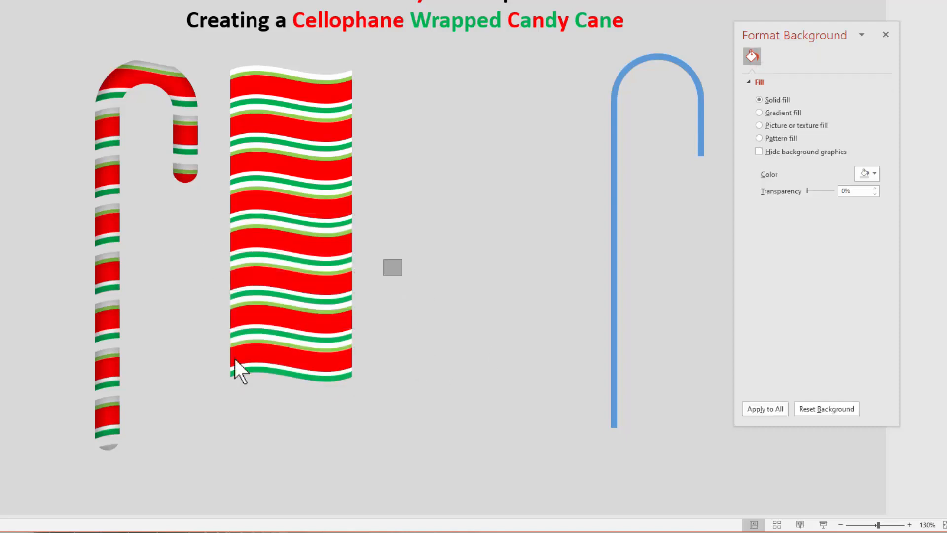
left_click_drag(403, 258, 193, 409)
mouse_move(278, 362)
left_mouse_down()
mouse_move(277, 448)
mouse_move(276, 434)
left_mouse_up()
mouse_move(415, 479)
left_mouse_down()
mouse_move(186, 328)
mouse_move(194, 6)
mouse_move(191, 36)
left_mouse_up()
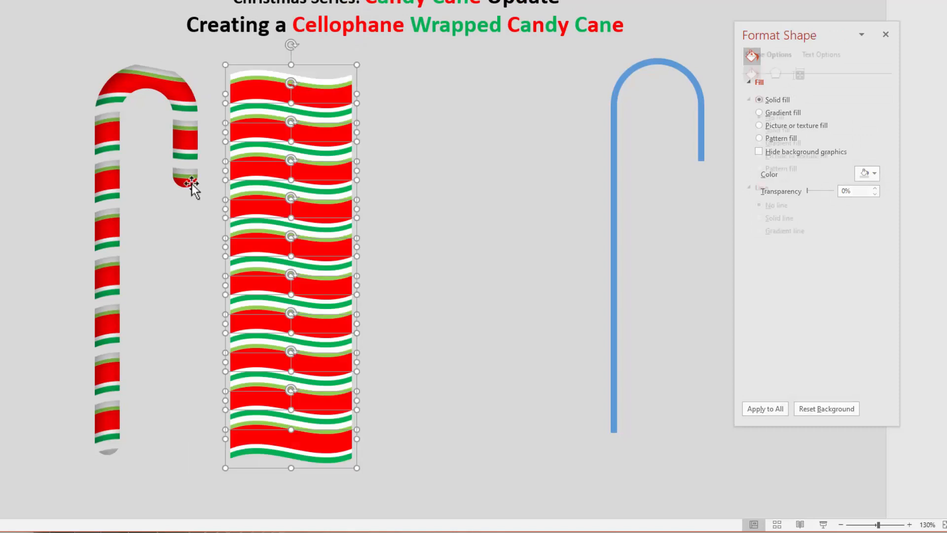
key("ctrl+g")
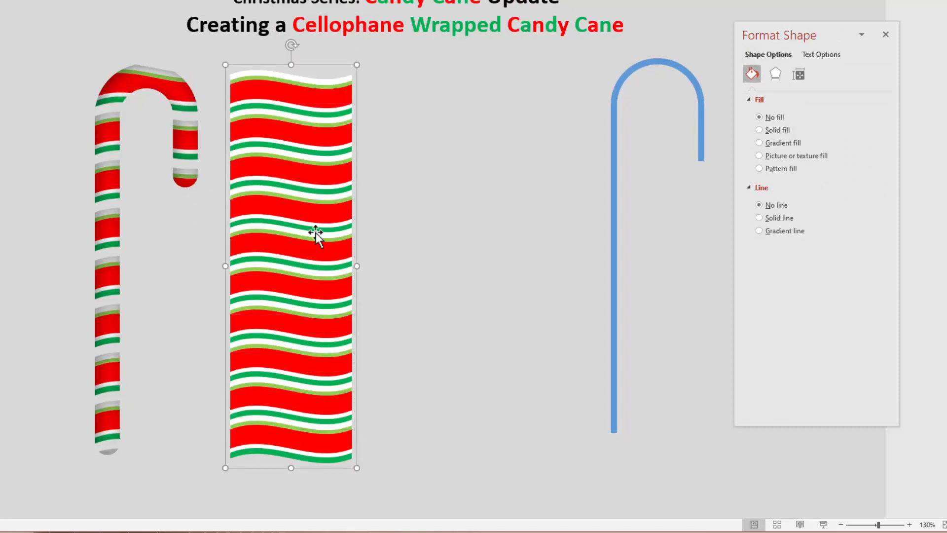
Stretch the grouped stripe pattern taller and wider until it covers the thick cane, then place it beside the cane
left_click_drag(305, 213, 147, 196)
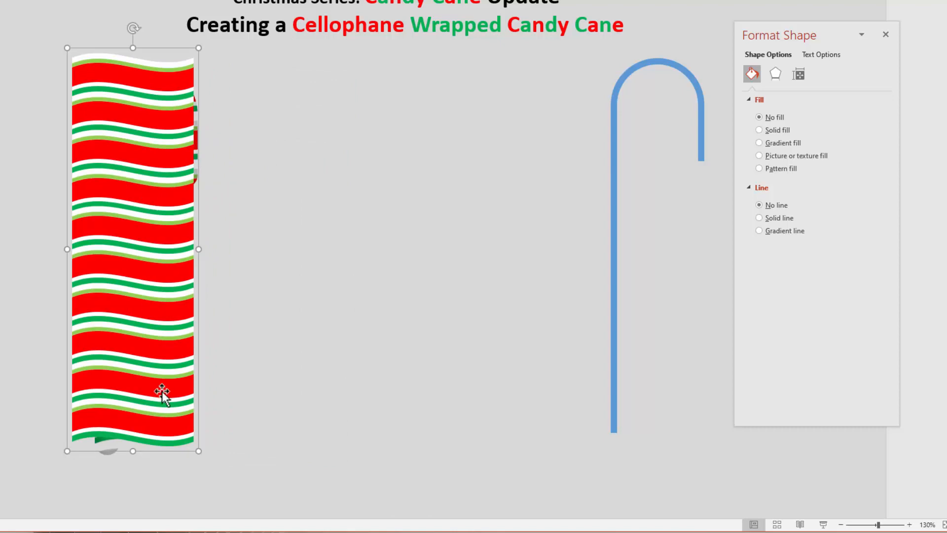
left_click_drag(133, 451, 133, 478)
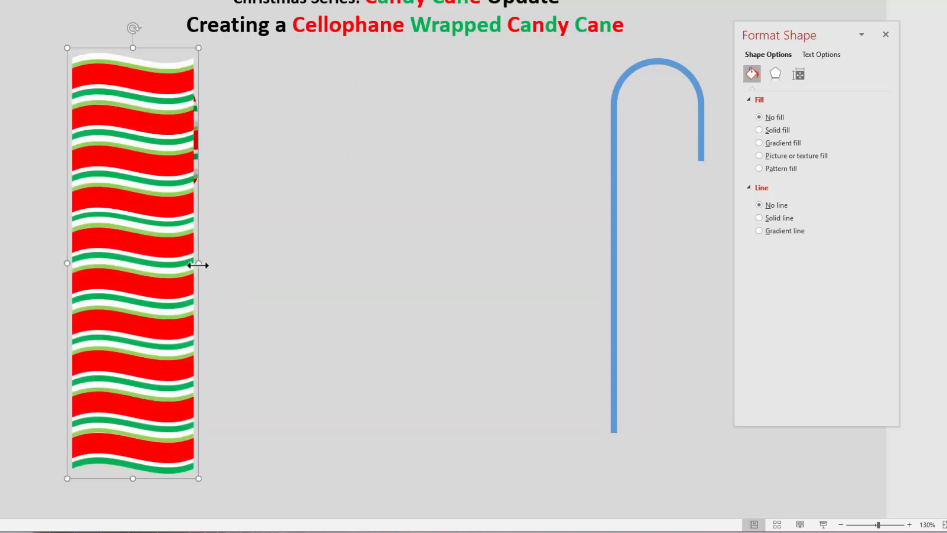
left_click_drag(199, 263, 230, 264)
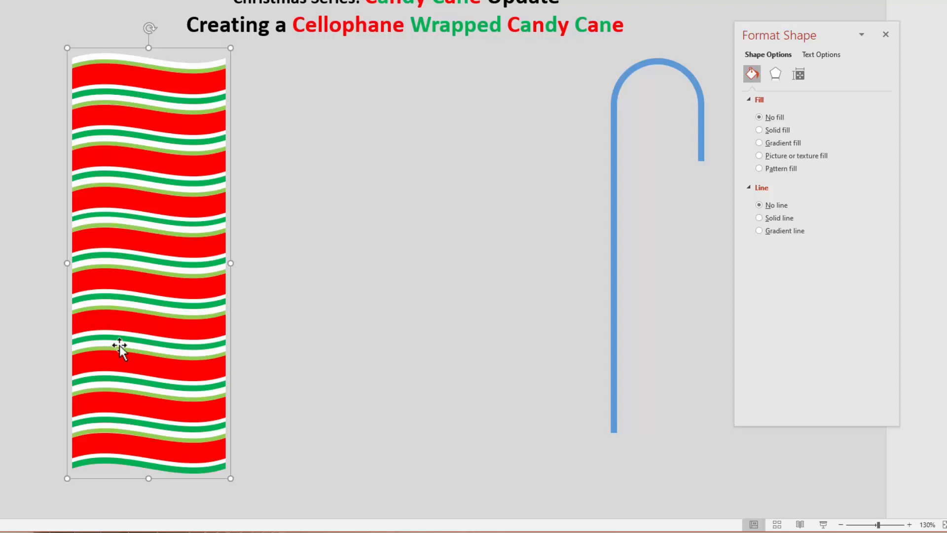
left_click_drag(121, 349, 333, 326)
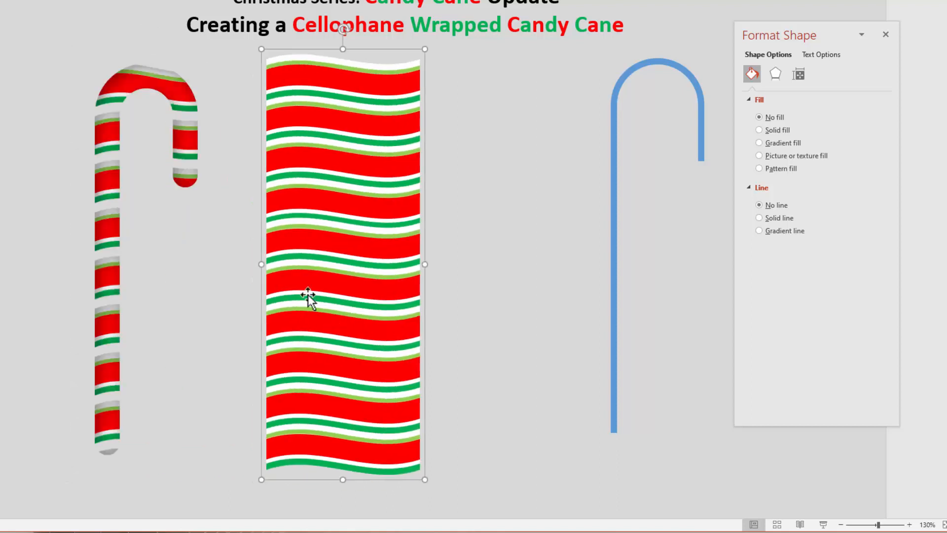
Fill the thick cane with the enlarged stripe pattern from the clipboard, tiled as a texture
left_click(101, 202)
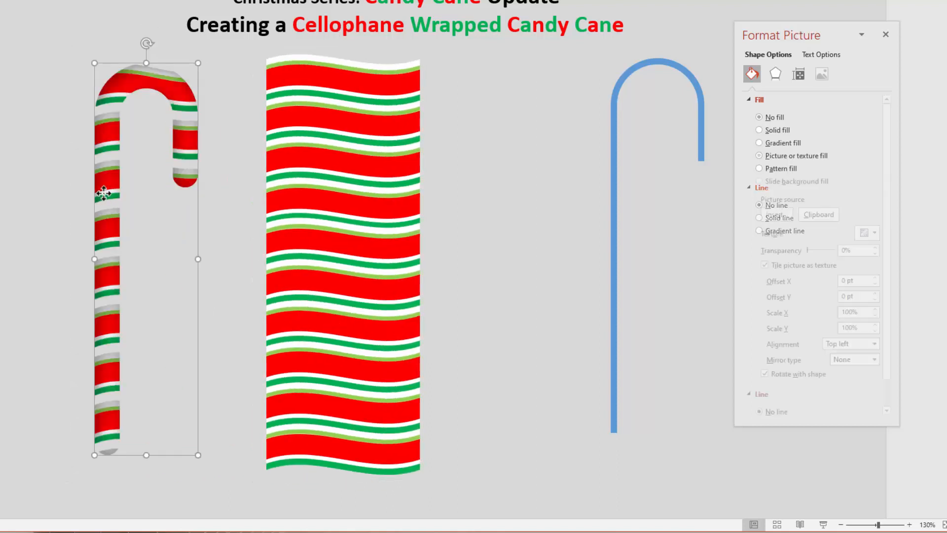
left_click(813, 213)
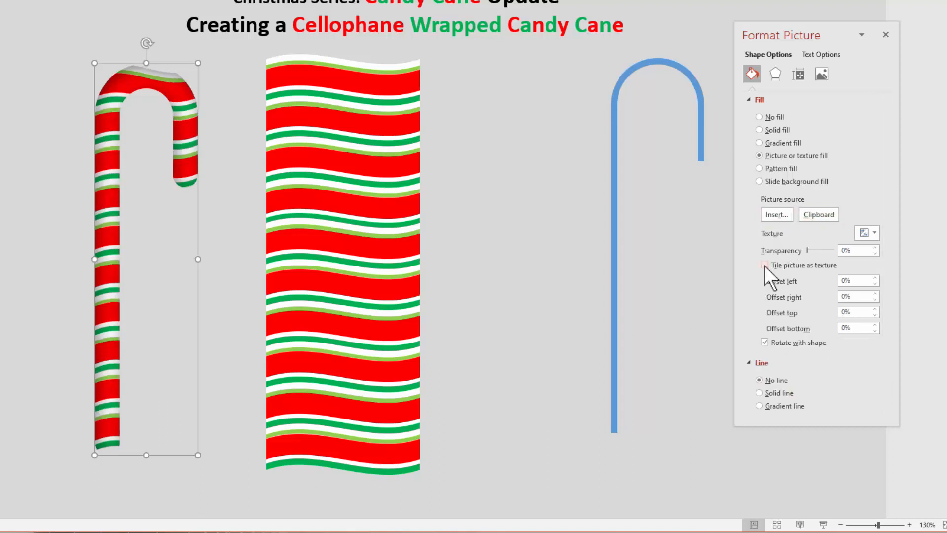
left_click(765, 265)
Move the stripe pattern slightly closer to the thick cane and flip it horizontally
mouse_move(820, 32)
left_mouse_down()
mouse_move(591, 78)
mouse_move(558, 55)
mouse_move(544, 58)
left_mouse_up()
left_click_drag(355, 216, 329, 215)
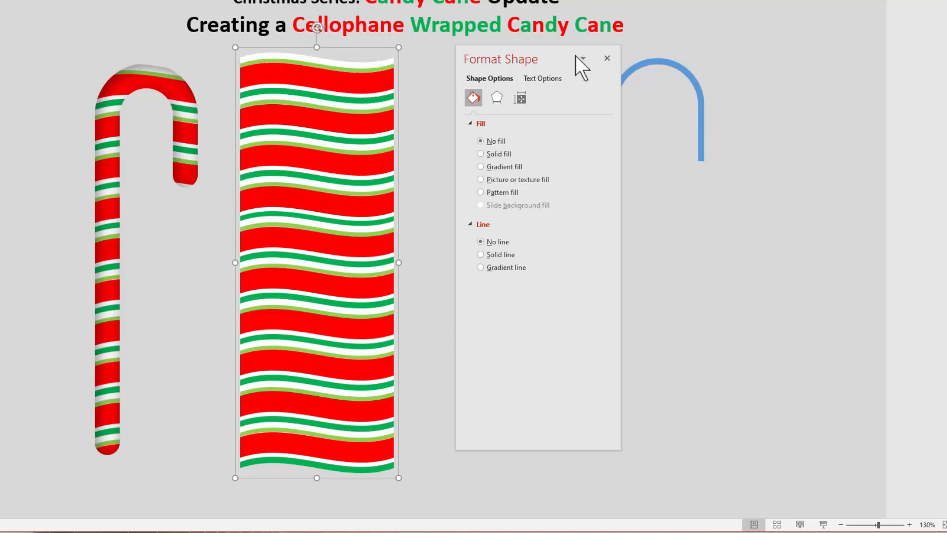
left_click(755, 68)
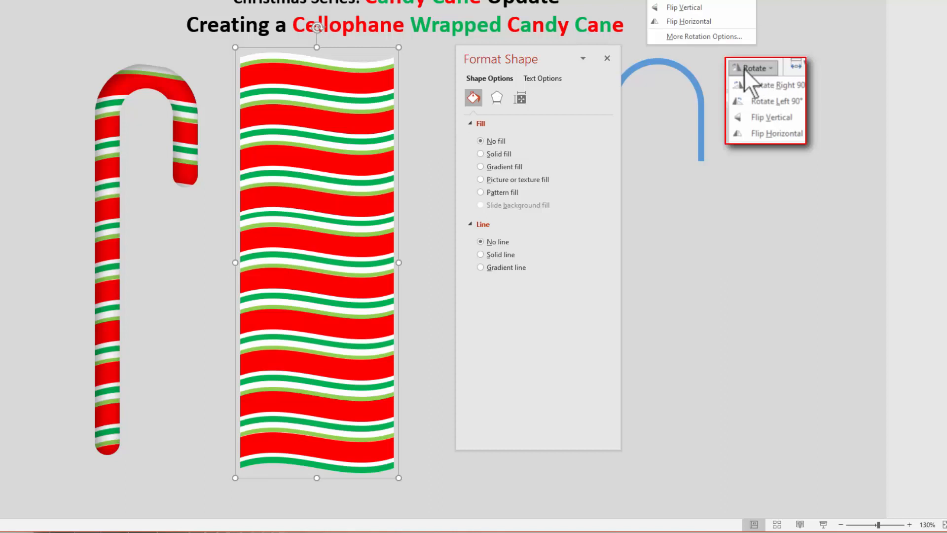
left_click(672, 23)
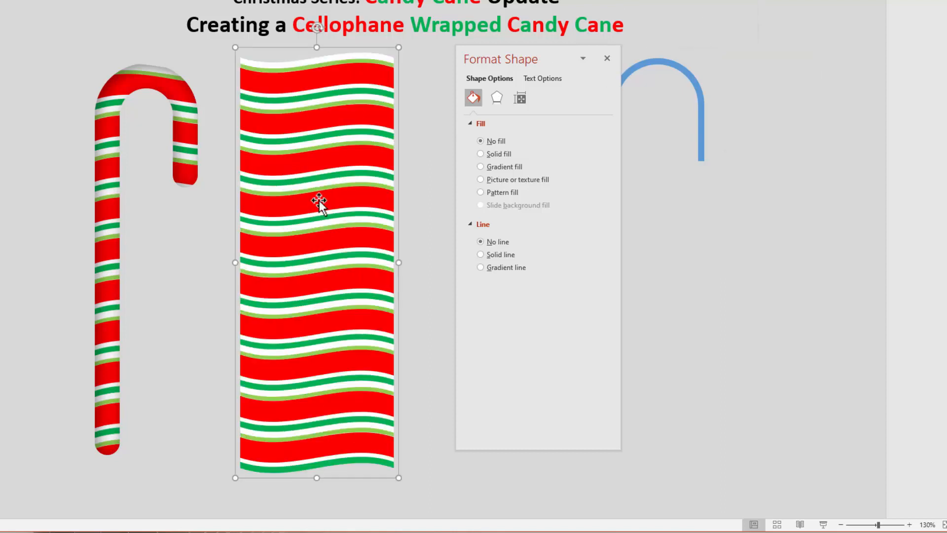
Refill the thick cane with the horizontally flipped pattern from the clipboard, tiled as a texture
left_click(118, 166)
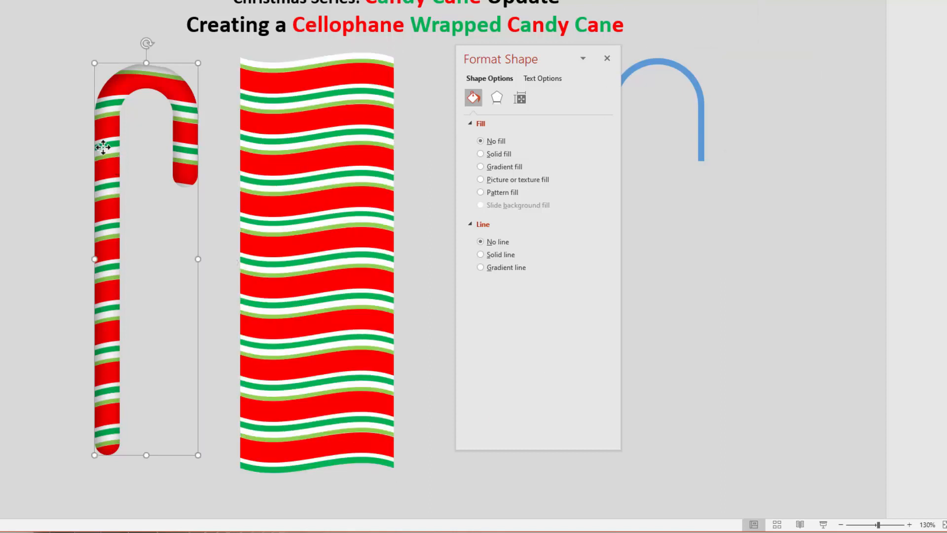
left_click(486, 290)
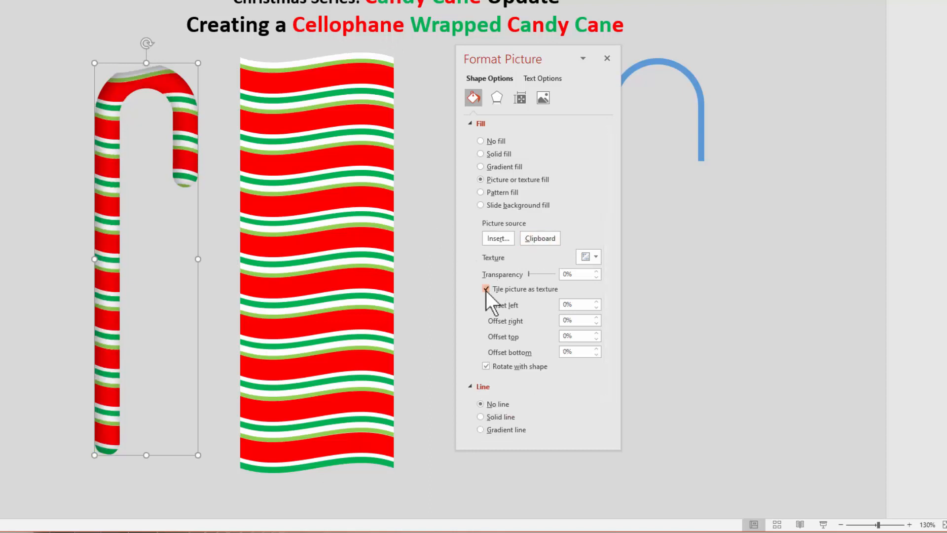
left_click(487, 289)
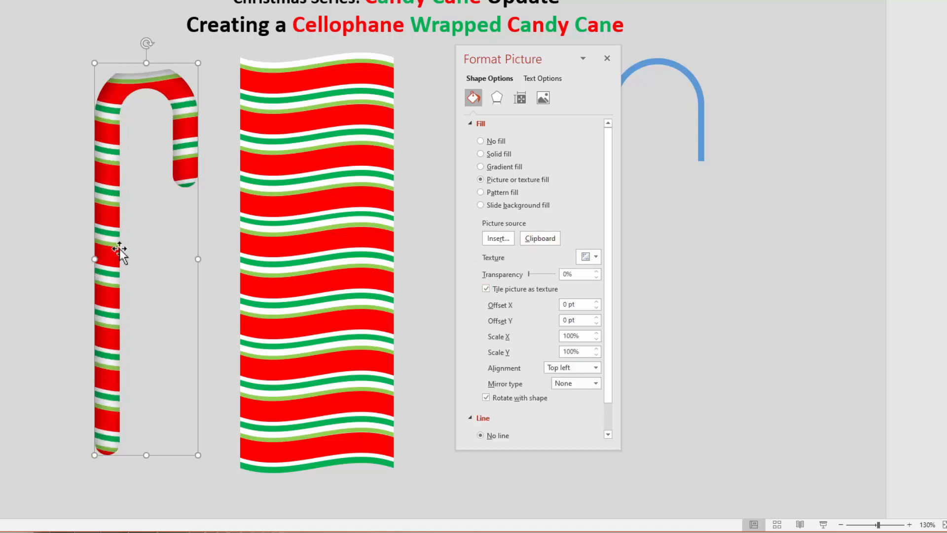
Rotate the stripe pattern clockwise to a diagonal, enlarge it to cover the thick cane, and move it back beside the cane
left_click(327, 263)
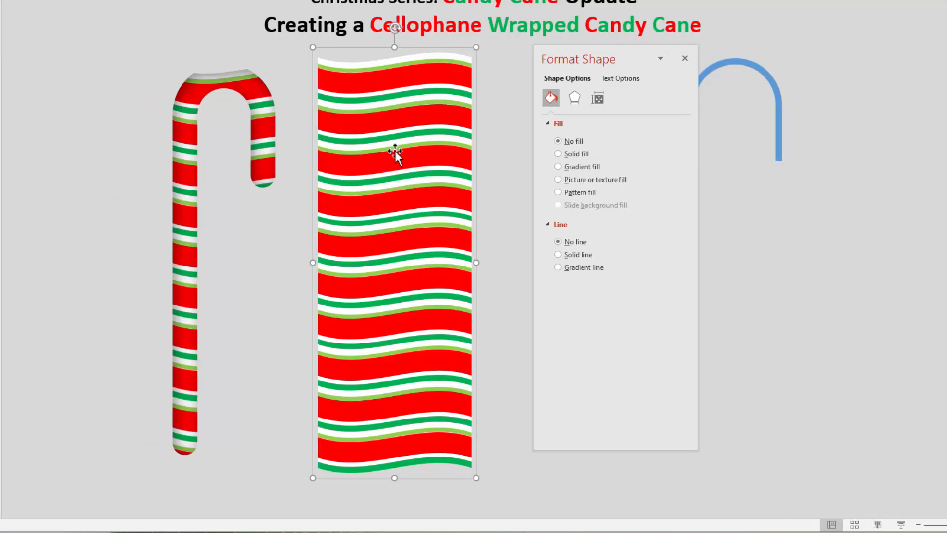
left_click_drag(396, 27, 497, 60)
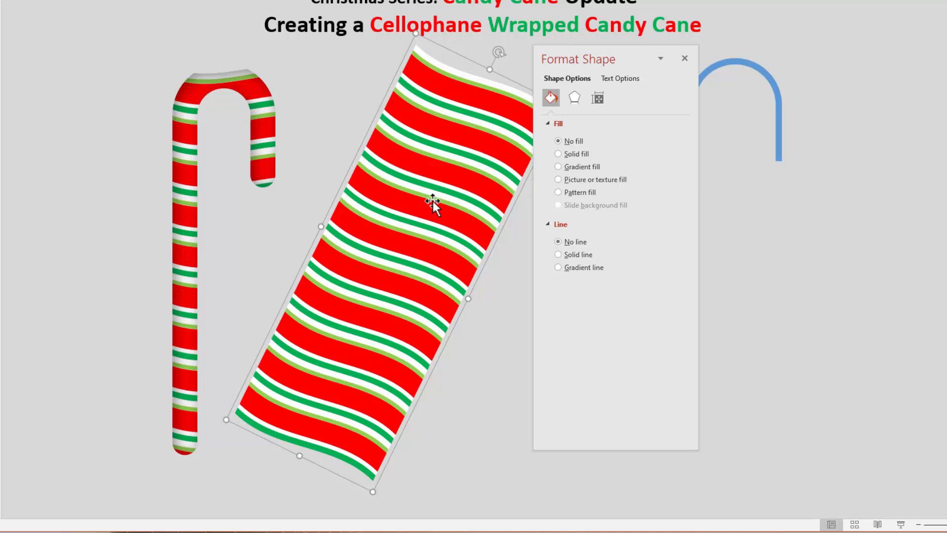
left_click_drag(433, 200, 229, 187)
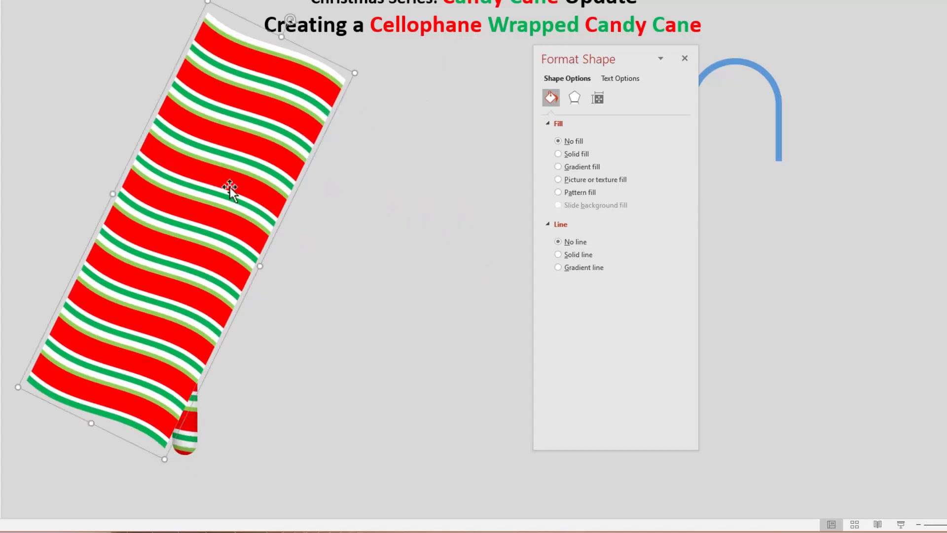
left_click_drag(260, 267, 292, 291)
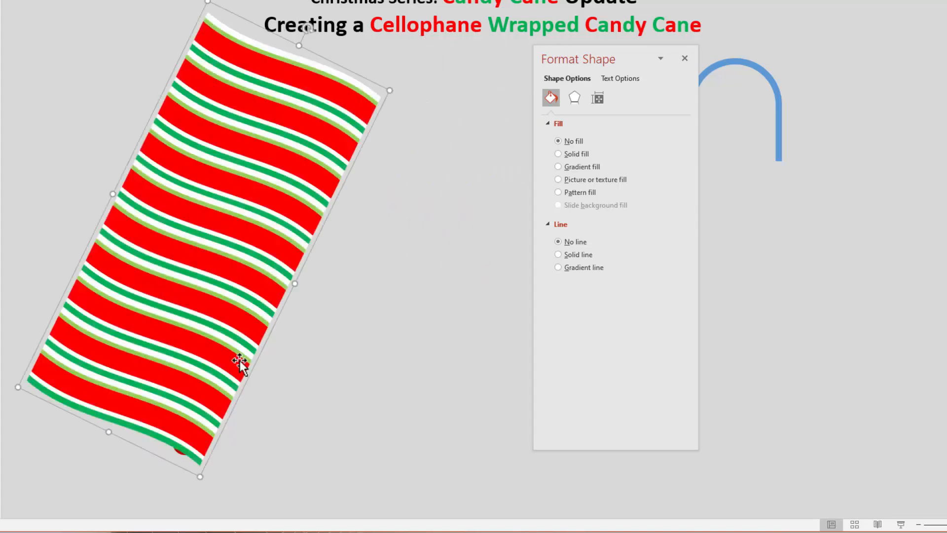
left_click_drag(197, 474, 418, 391)
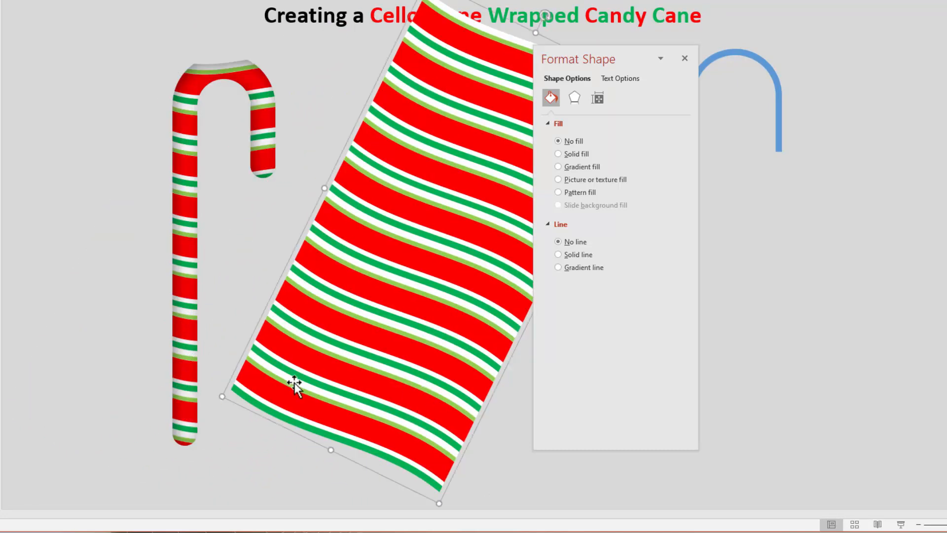
Fill the thick cane with the rotated diagonal pattern from the clipboard, tiled as a texture
left_click(169, 200)
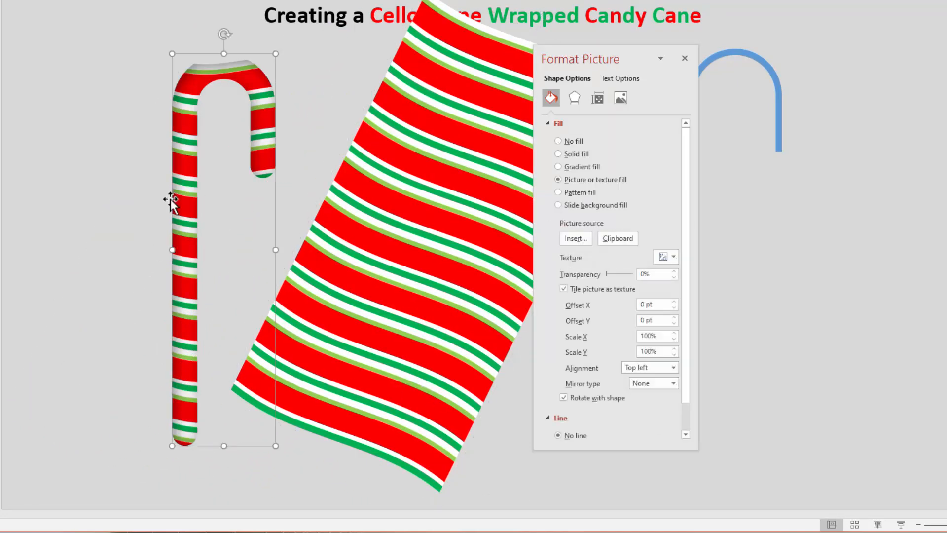
left_click(619, 236)
left_click(563, 288)
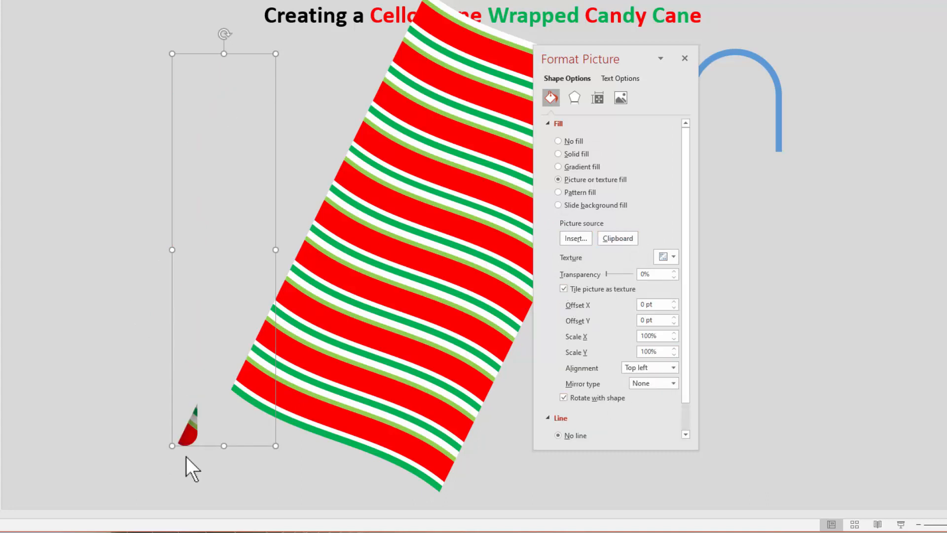
Set the alignment of the thick cane's tiled picture fill to Center
left_click_drag(611, 58, 525, 40)
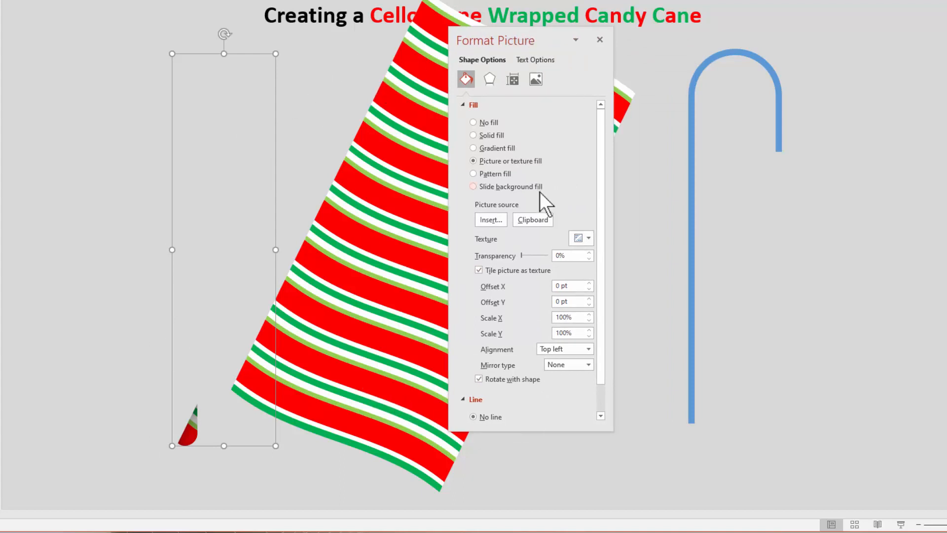
left_click_drag(549, 36, 453, 1)
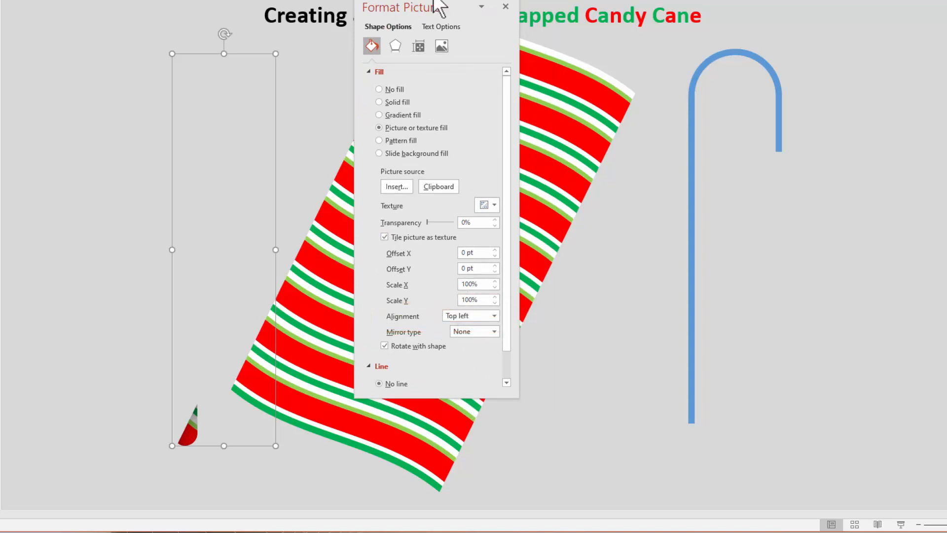
left_click_drag(436, 6, 730, 47)
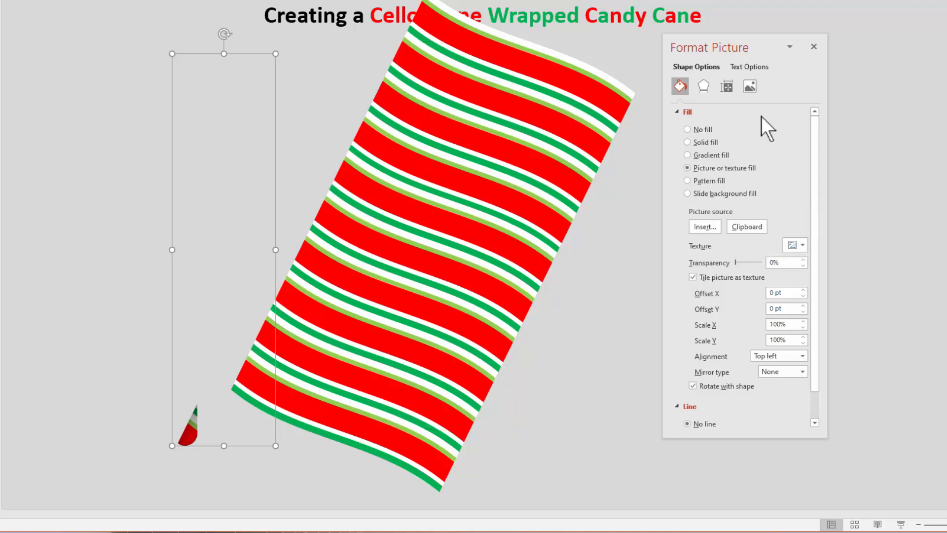
left_click_drag(771, 49, 513, 39)
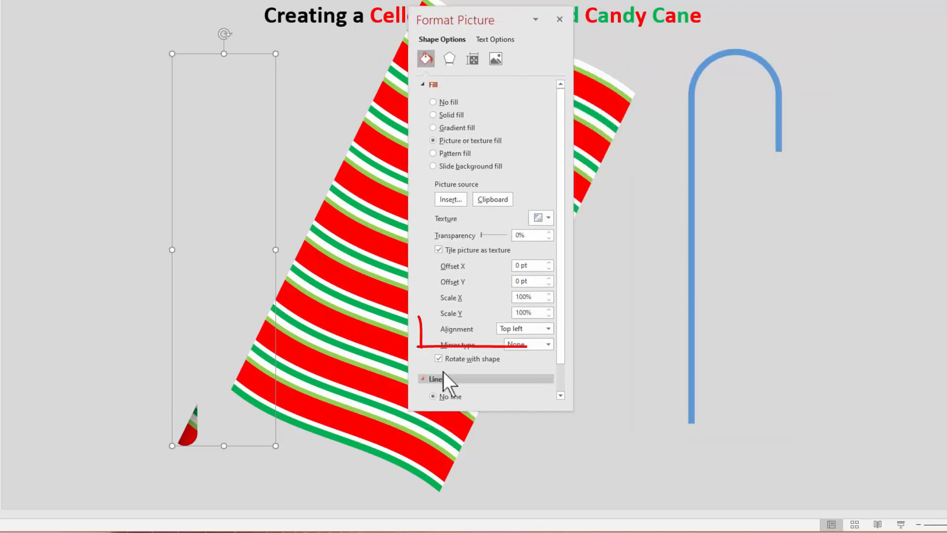
left_click(548, 329)
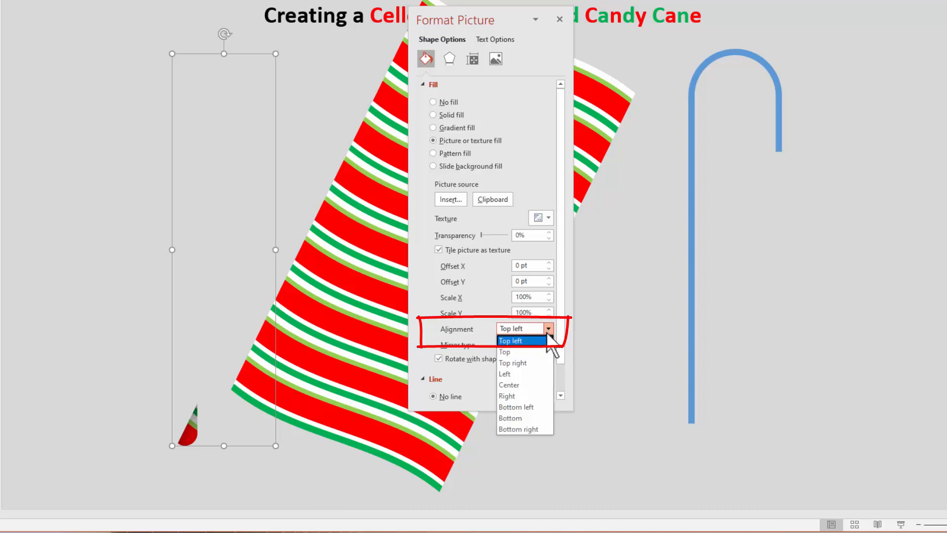
left_click(520, 385)
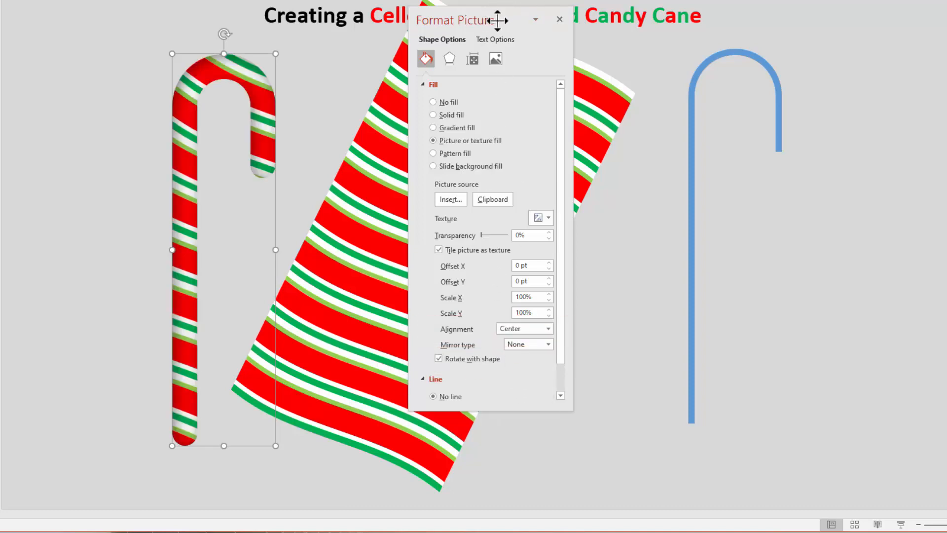
Rotate the stripe pattern further clockwise to a steeper diagonal, check its coverage over the thick cane, and move it back beside it
left_click_drag(497, 20, 721, 30)
left_click_drag(463, 224, 373, 269)
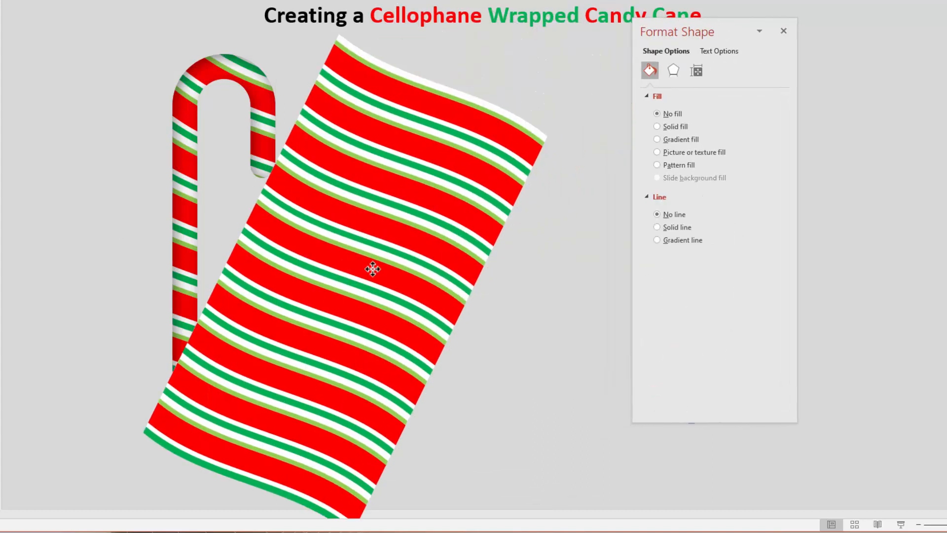
left_click_drag(458, 57, 513, 103)
left_click_drag(338, 212, 226, 130)
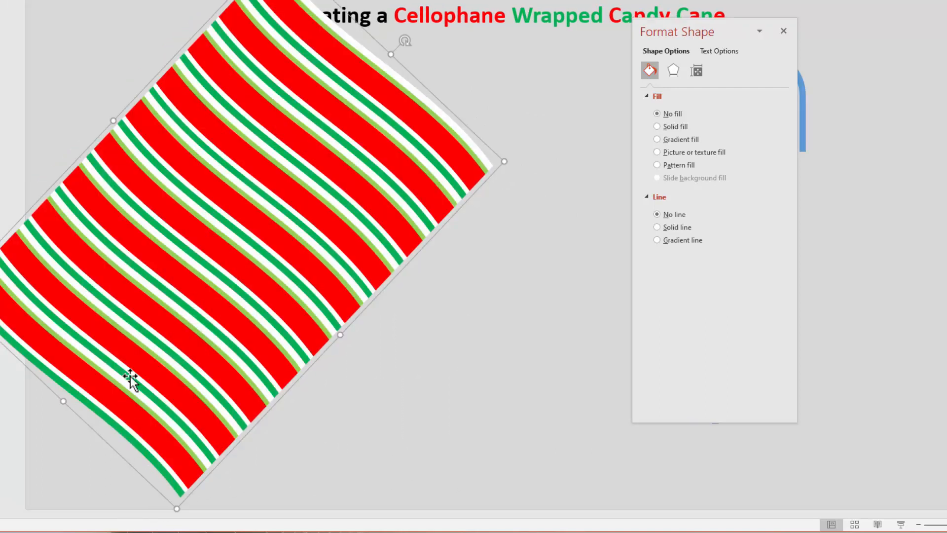
left_click_drag(131, 380, 413, 375)
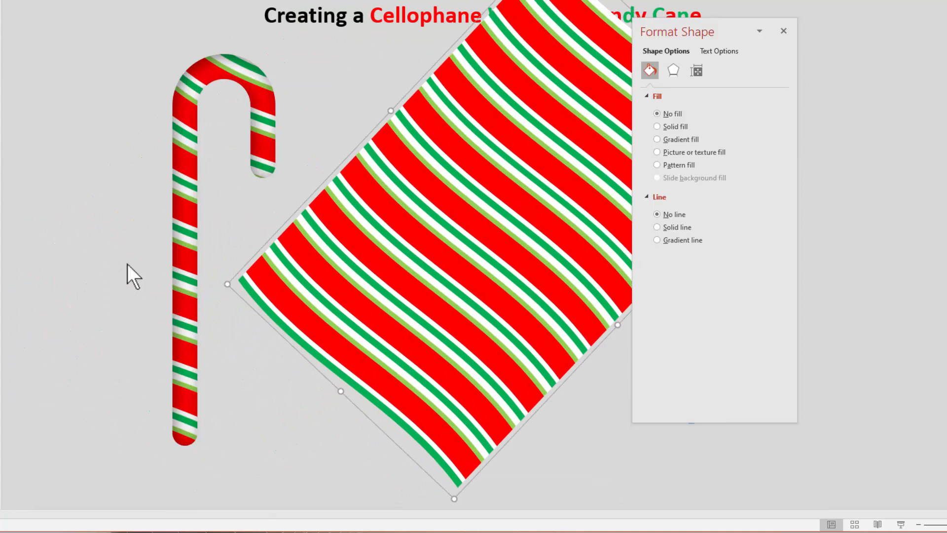
Refill the thick cane with the steeper diagonal pattern from the clipboard, tiled as a texture
left_click(184, 235)
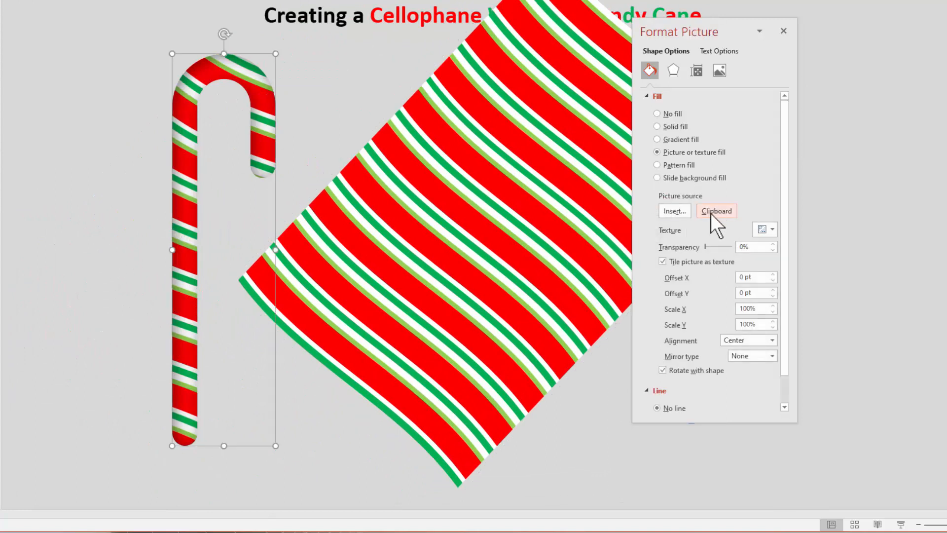
left_click(662, 262)
left_click(662, 261)
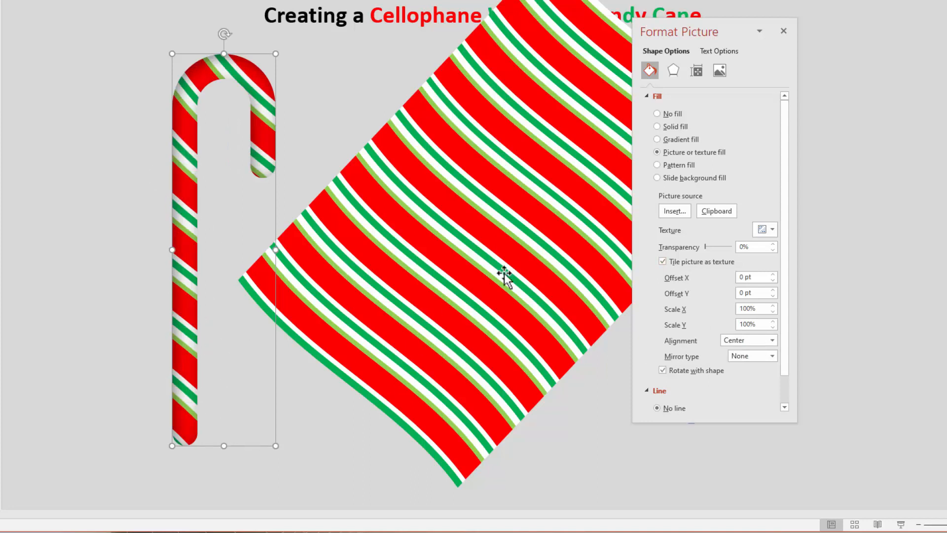
Rotate the stripe pattern further clockwise to a steeper slant, check it over the thick cane, and move it back beside it
mouse_move(453, 252)
left_mouse_down()
mouse_move(406, 274)
mouse_move(274, 294)
left_mouse_up()
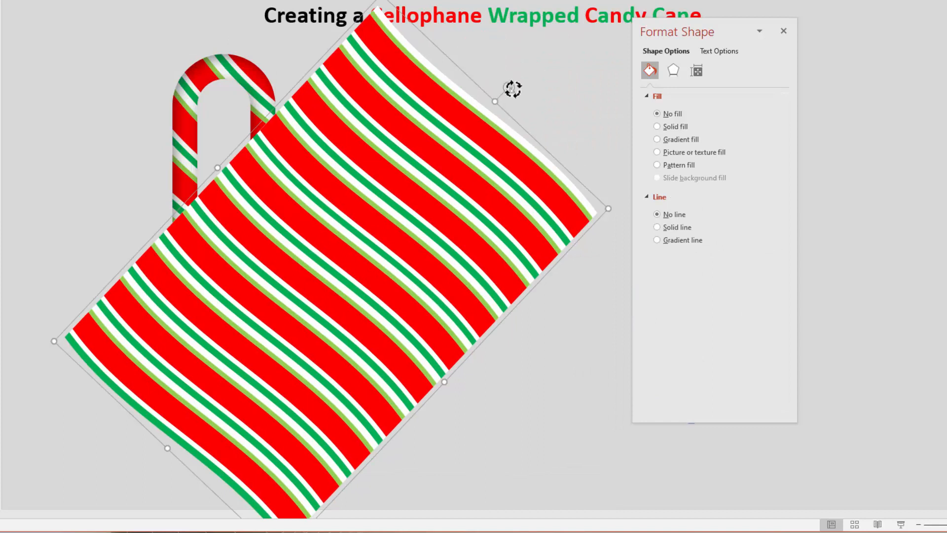
left_click_drag(513, 89, 541, 130)
left_click_drag(473, 236, 367, 189)
left_click_drag(137, 487, 131, 515)
left_click_drag(148, 400, 438, 381)
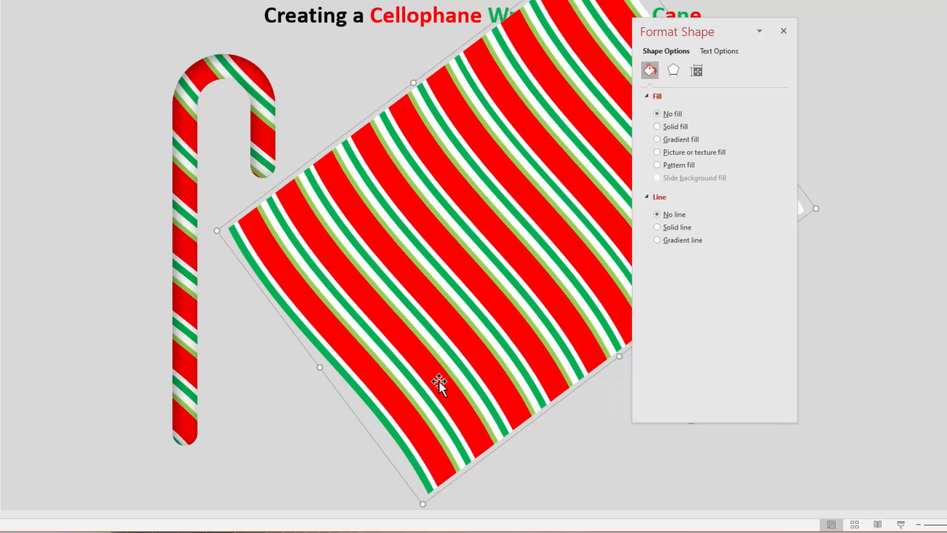
Refill the thick cane with the newly rotated stripe pattern from the clipboard, tiled as a texture
left_click(180, 186)
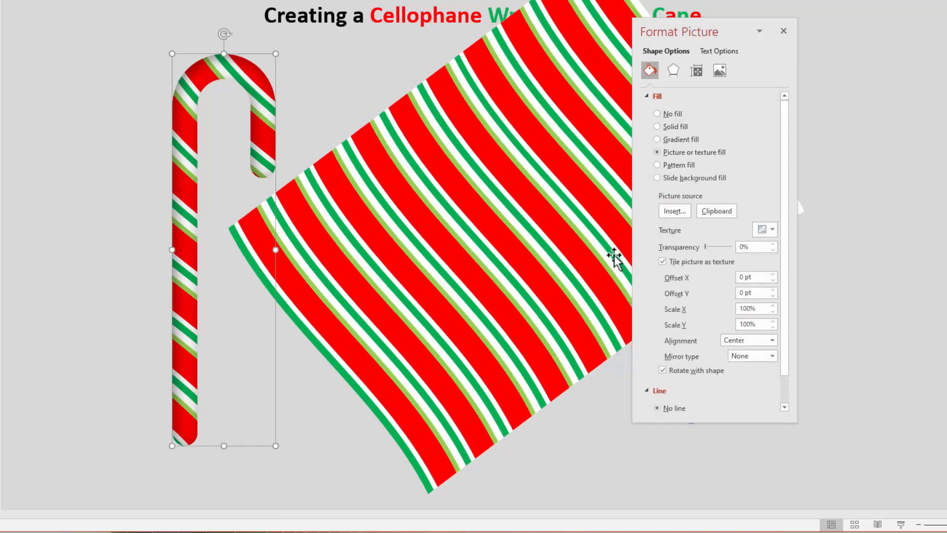
left_click(714, 210)
left_click(662, 262)
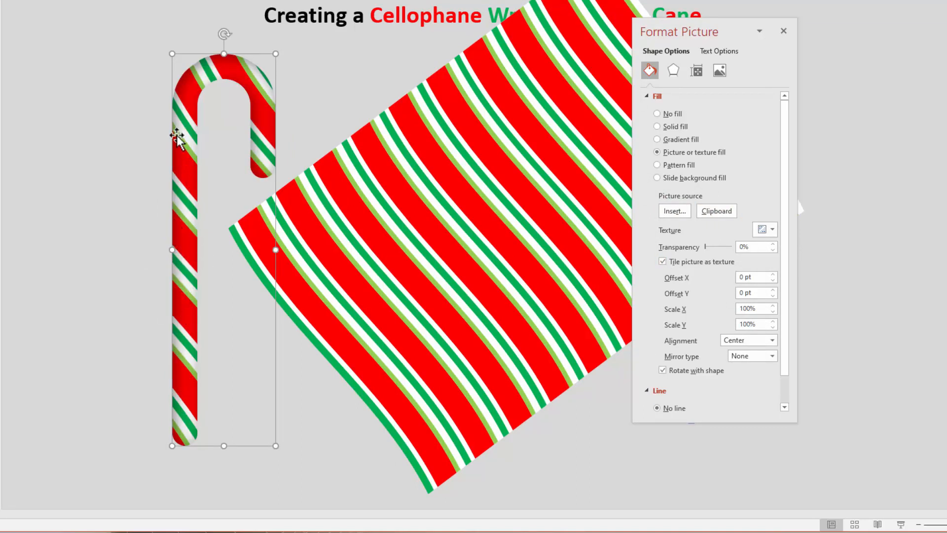
Stretch the stripe pattern lengthwise and refill the thick cane with it from the clipboard, tiled as a texture
left_click(464, 356)
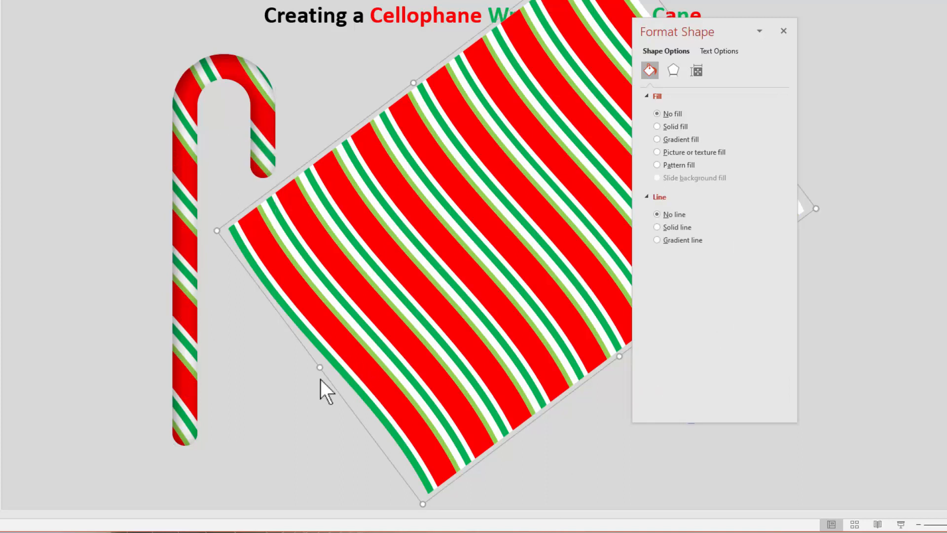
left_click_drag(317, 369, 223, 439)
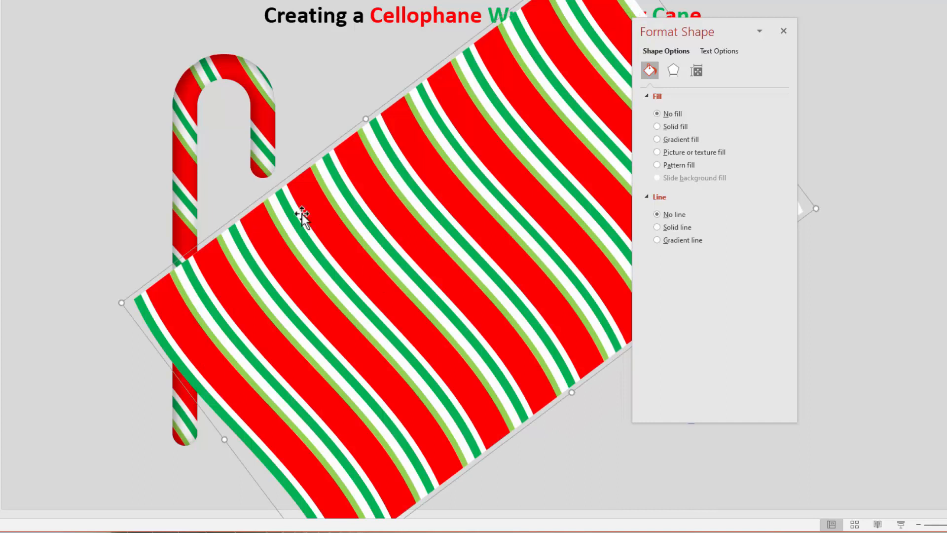
left_click(274, 164)
left_click(729, 210)
left_click(676, 261)
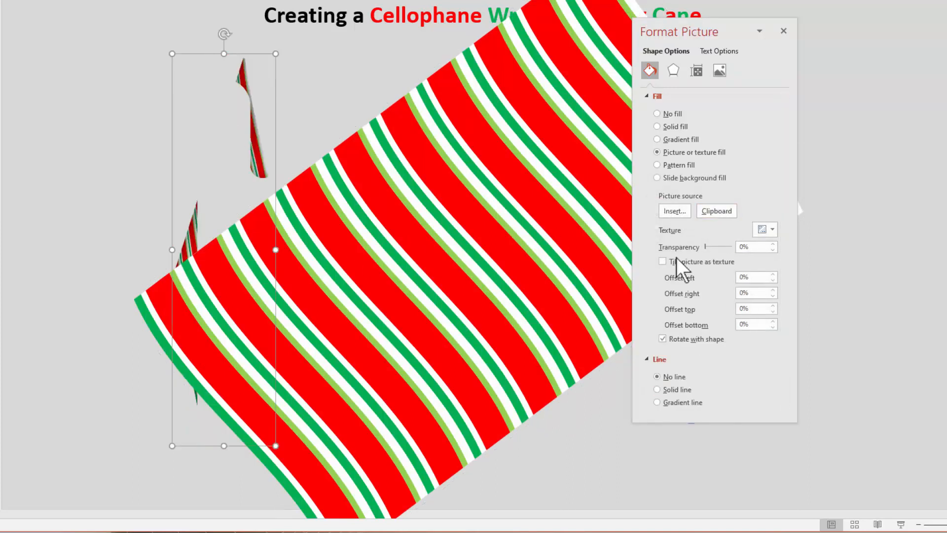
left_click(663, 262)
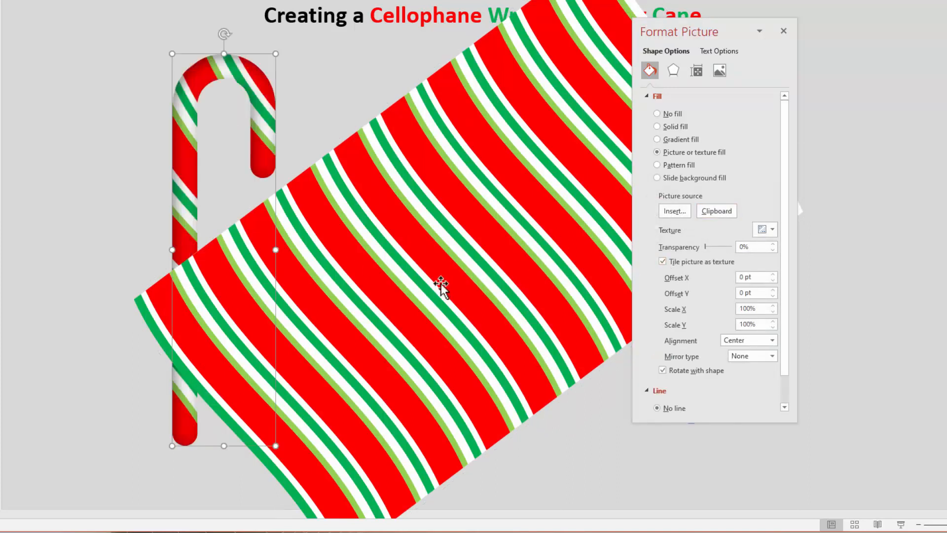
Shorten the stretched stripe pattern and move it clear of the thick cane
left_click_drag(423, 303, 429, 276)
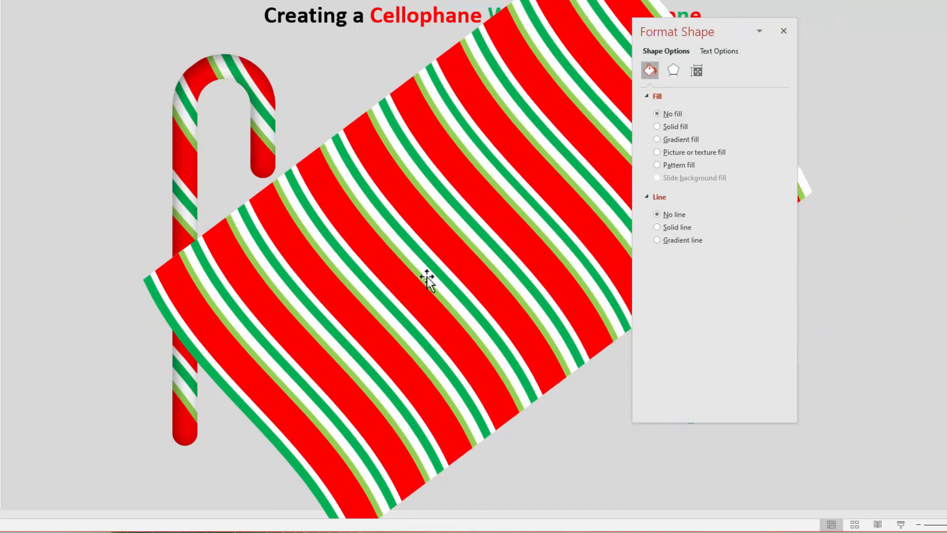
left_click_drag(233, 419, 318, 392)
left_click_drag(529, 239, 567, 249)
Refill the thick cane with the shortened stripe pattern from the clipboard, tiled as a texture, and delete the separate pattern
left_click(191, 213)
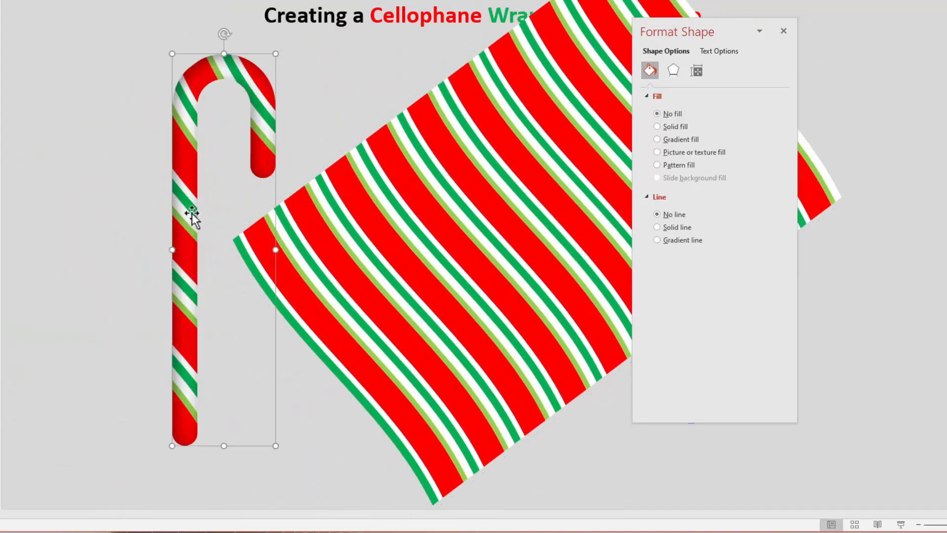
left_click(723, 210)
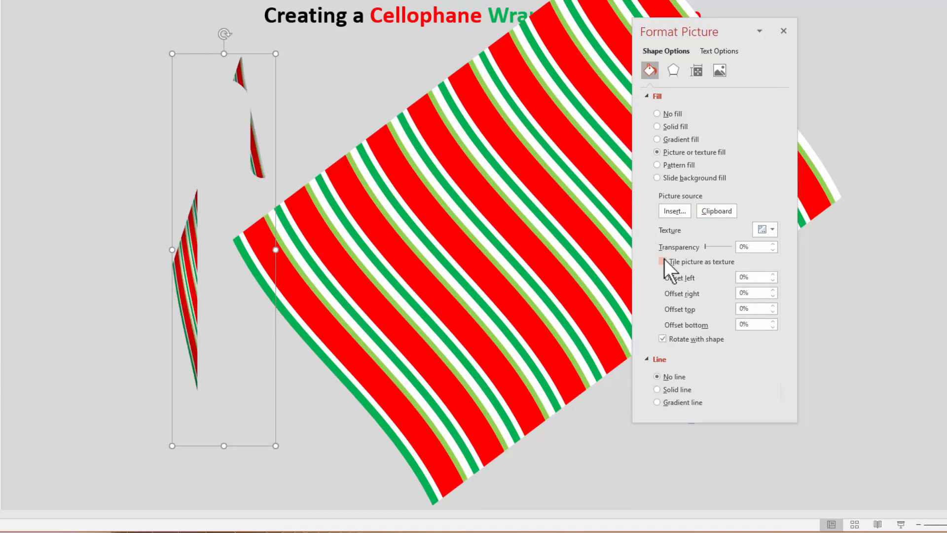
left_click(662, 261)
left_click(399, 311)
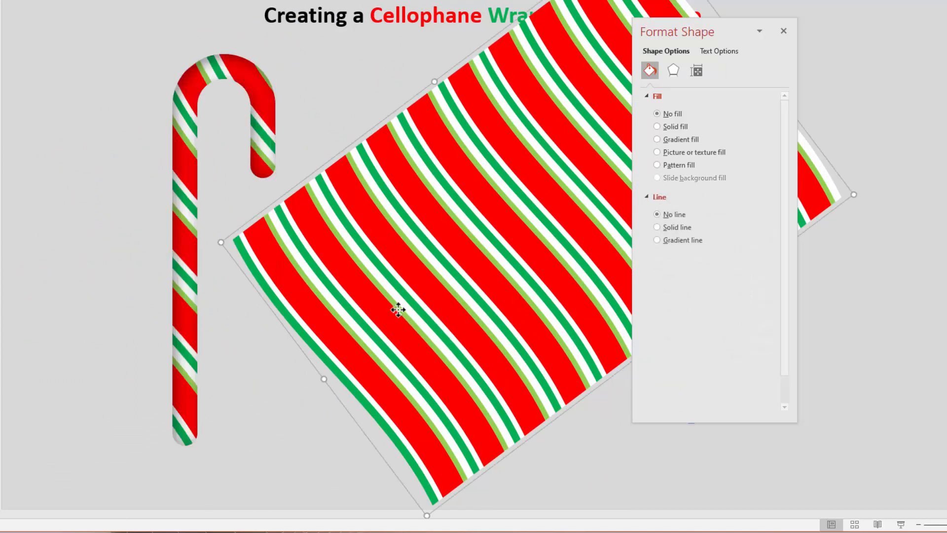
key("Delete")
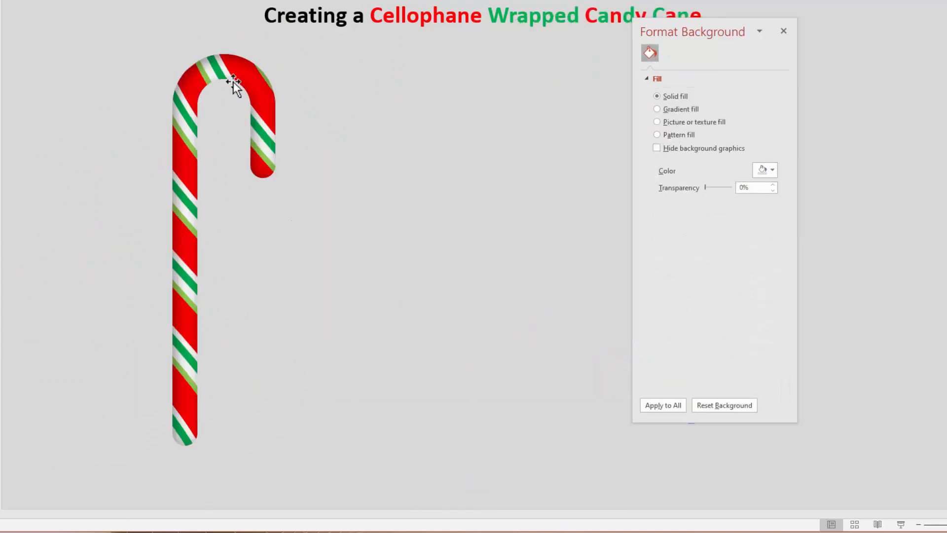
Select the striped cane, move its formatting pane closer beside it, and show the fill settings
left_click(269, 98)
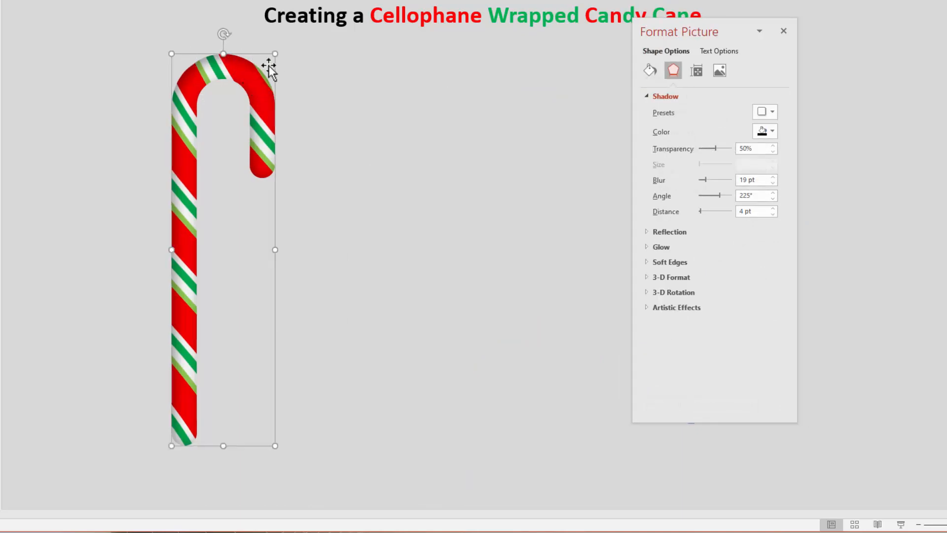
left_click_drag(651, 30, 359, 38)
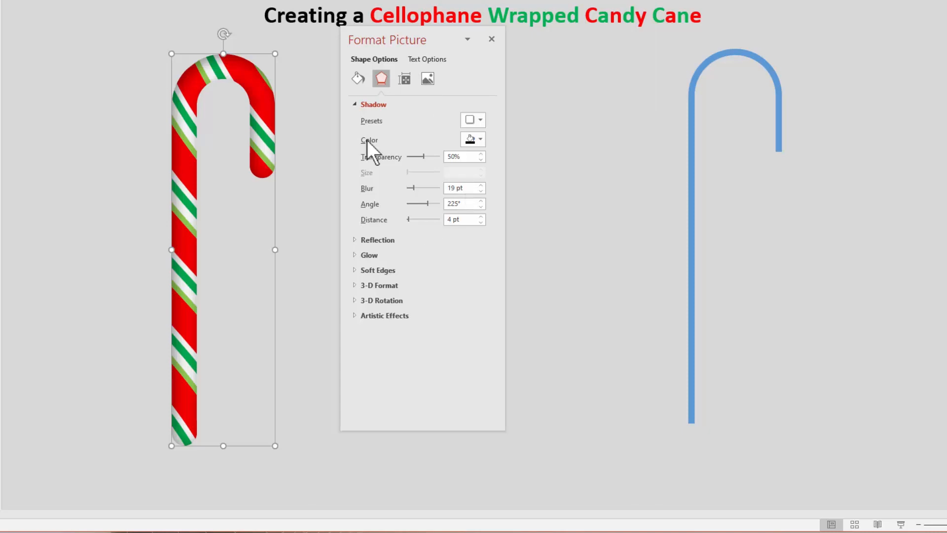
left_click(354, 78)
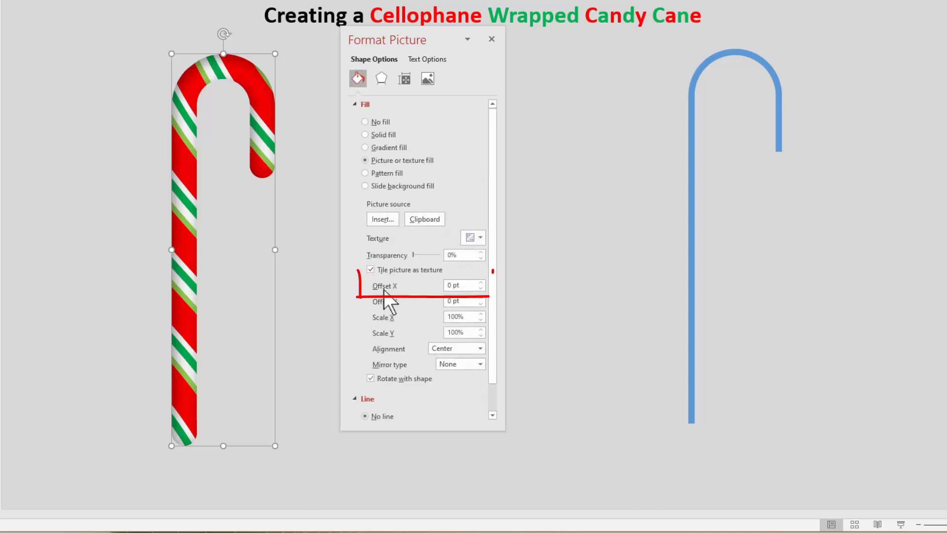
Try horizontal offsets between -1 pt and 15.5 pt on the cane's tiled picture fill, and return Offset X to 0 pt
left_click(481, 288)
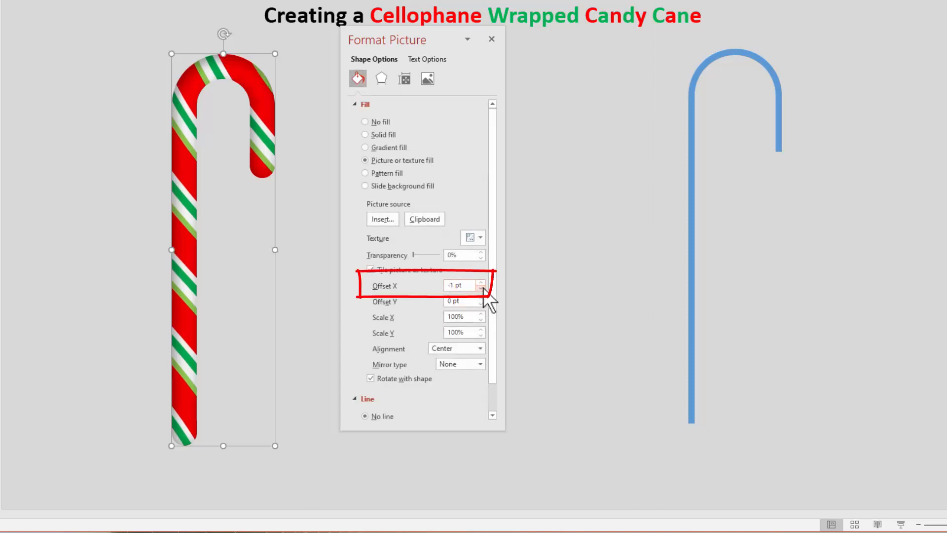
left_click(481, 288)
left_click(482, 282)
left_click(482, 282)
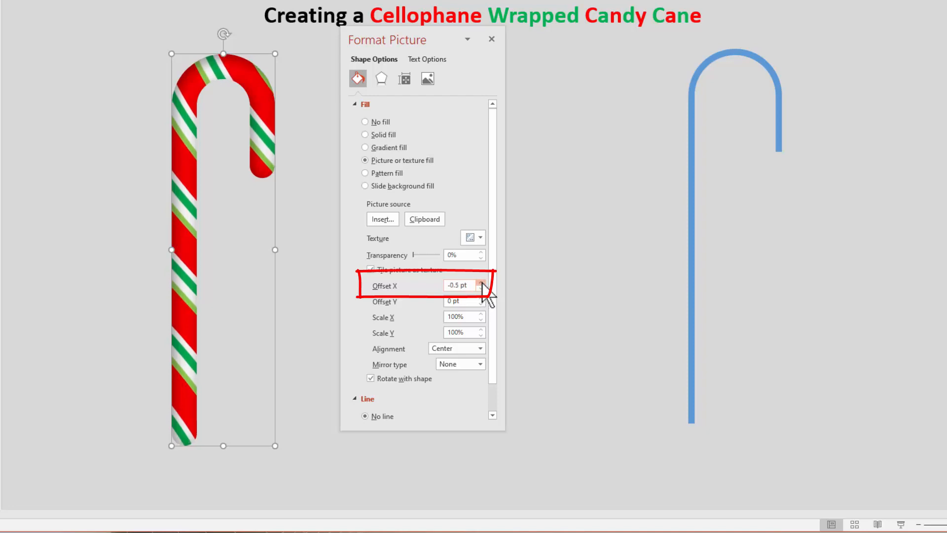
left_click(482, 282)
left_click(482, 282)
left_click(482, 283)
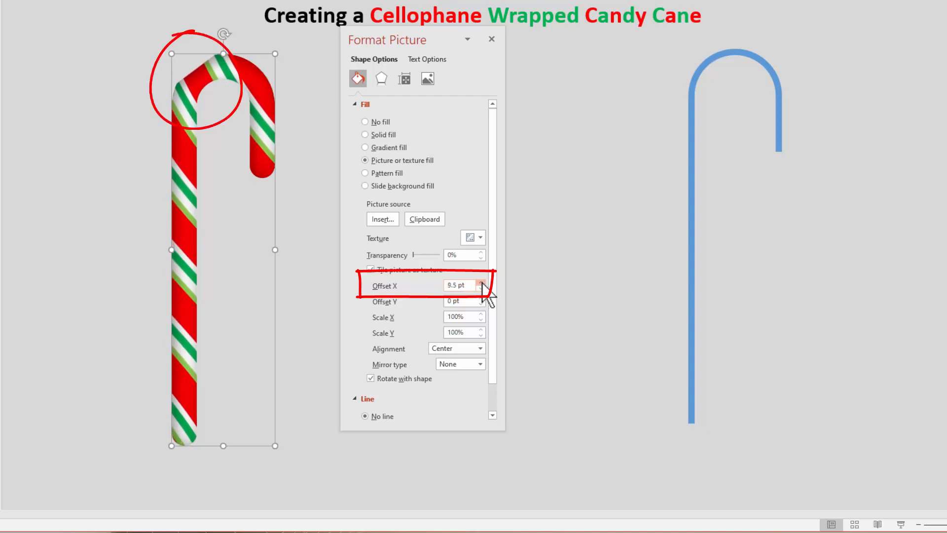
left_click(482, 283)
left_click(482, 283)
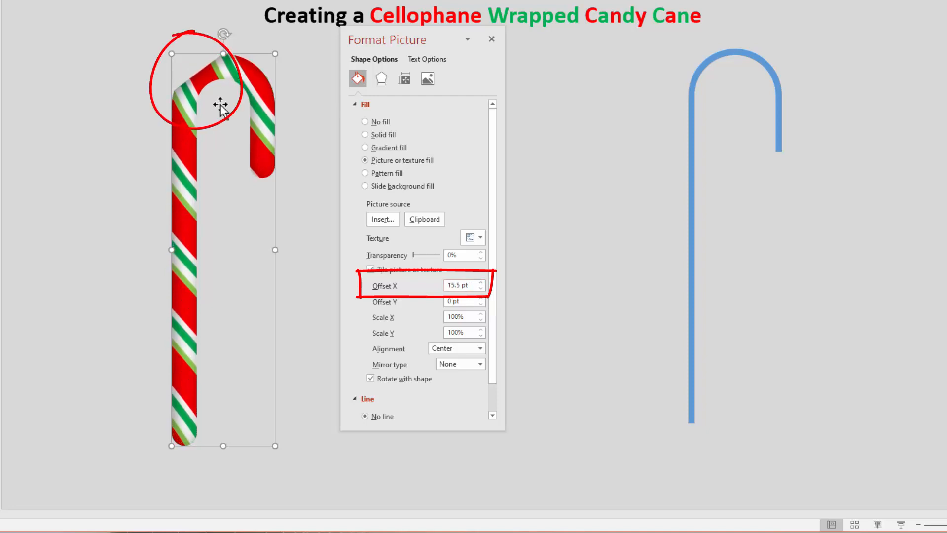
left_click(483, 288)
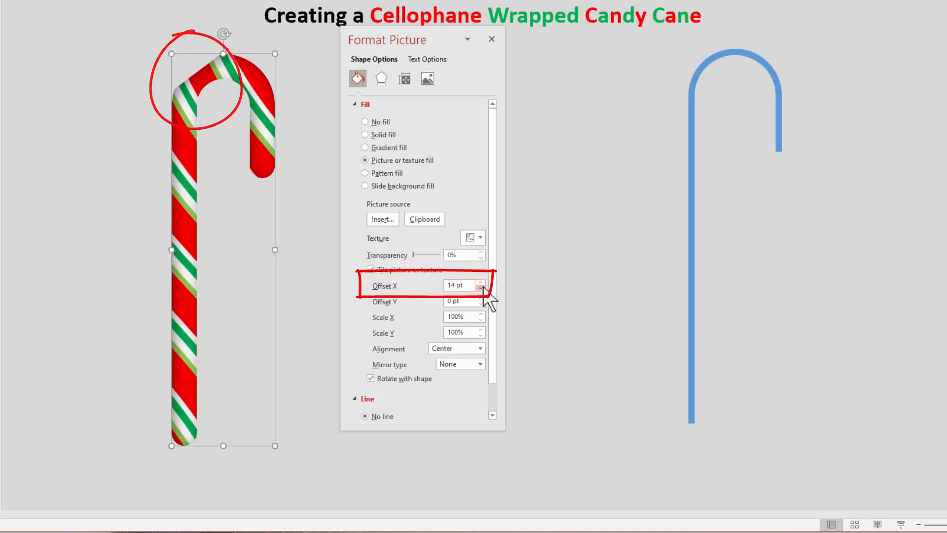
left_click(482, 288)
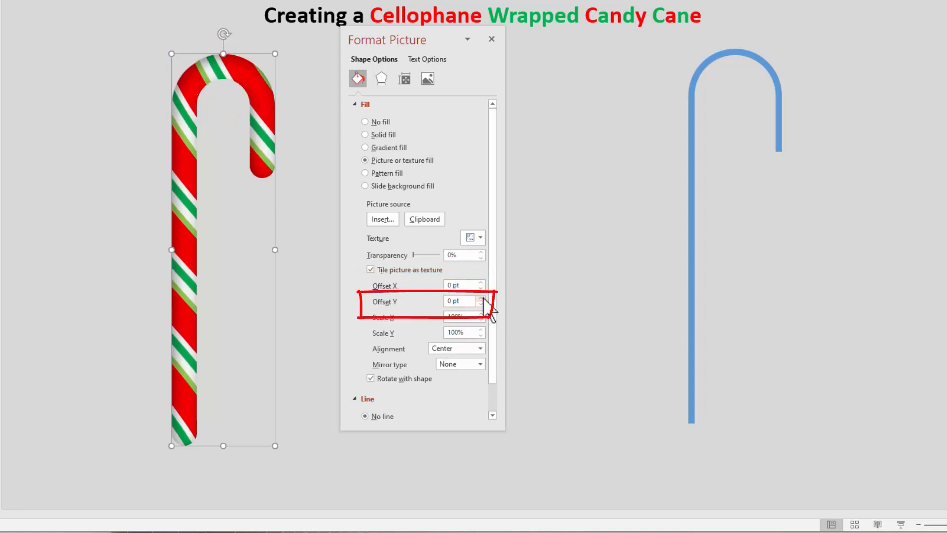
Set the Offset Y of the striped cane's tiled picture fill to -8.5 pt
left_click(482, 298)
left_click(483, 298)
left_click(480, 304)
left_click(480, 304)
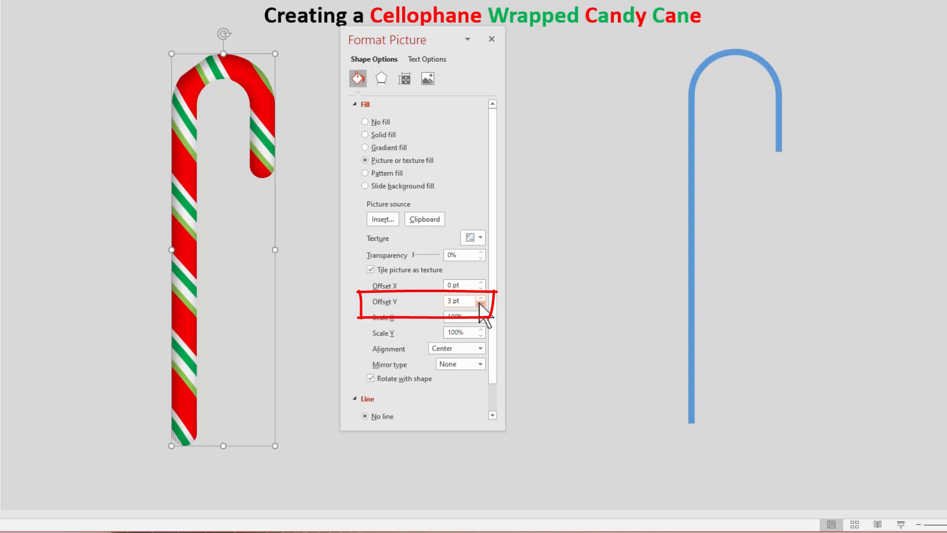
left_click(481, 304)
left_click(481, 304)
left_click(480, 304)
left_click(480, 304)
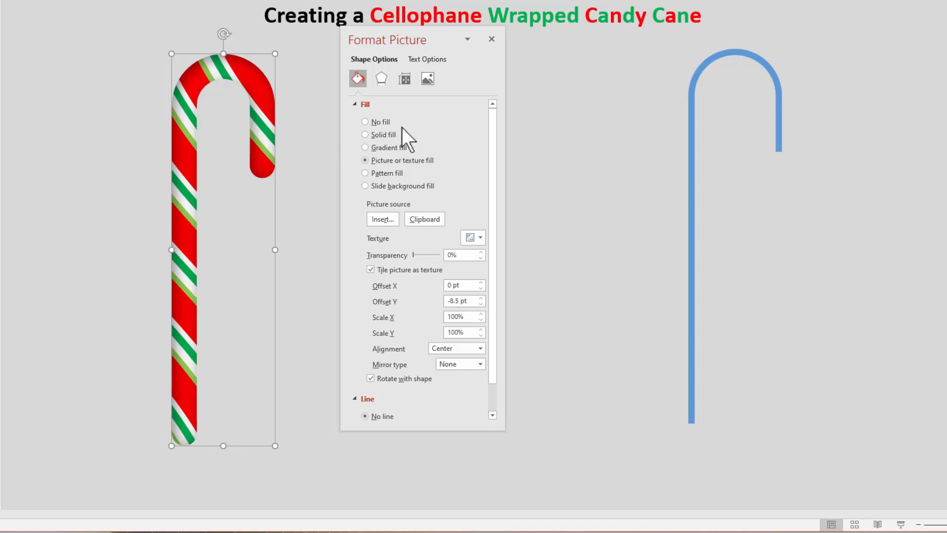
Move the thin blue cane outline next to the striped cane and place a duplicate of it farther away
left_click_drag(454, 38, 606, 52)
left_click_drag(696, 129, 302, 153)
left_click_drag(566, 53, 675, 43)
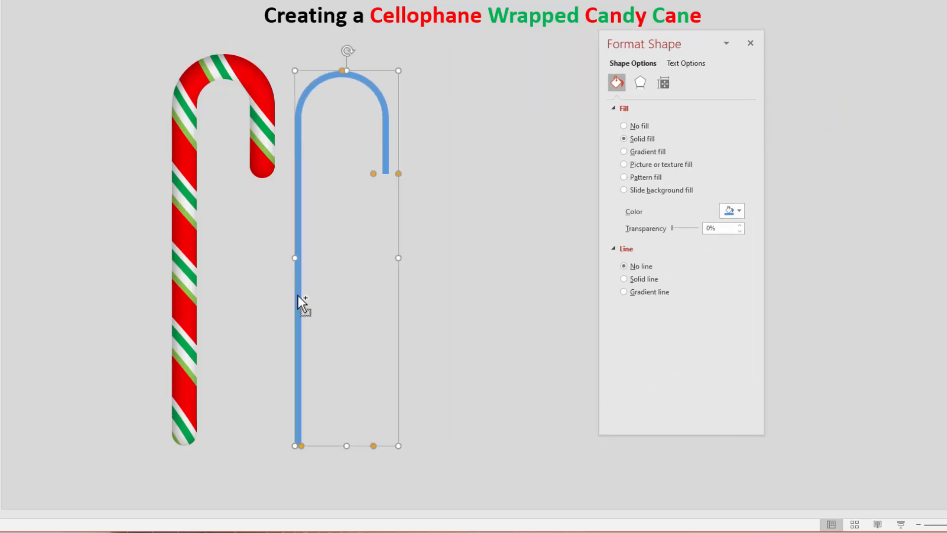
left_click_drag(298, 295, 493, 285)
Place one thin blue cane over the striped cane and narrow it so it follows the middle of the striped shape
left_click_drag(298, 268, 183, 265)
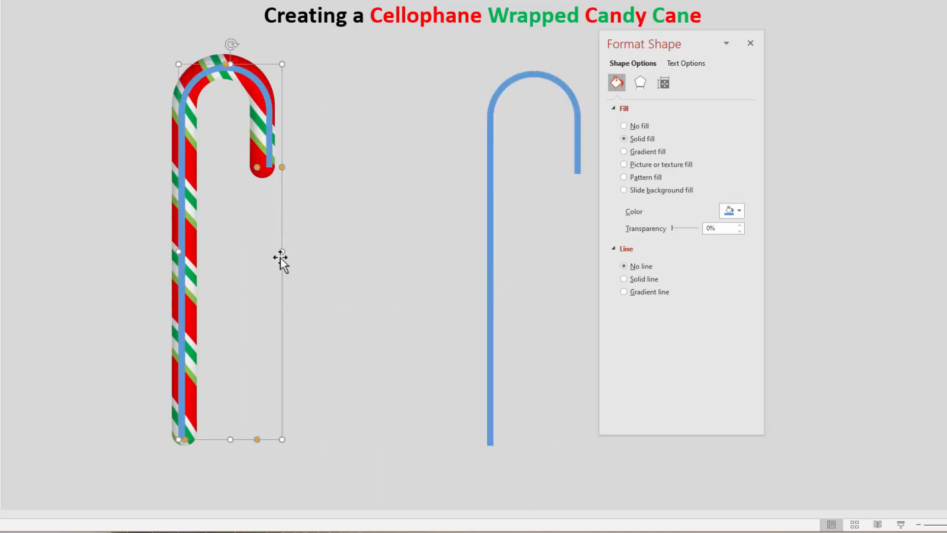
left_click_drag(284, 249, 276, 250)
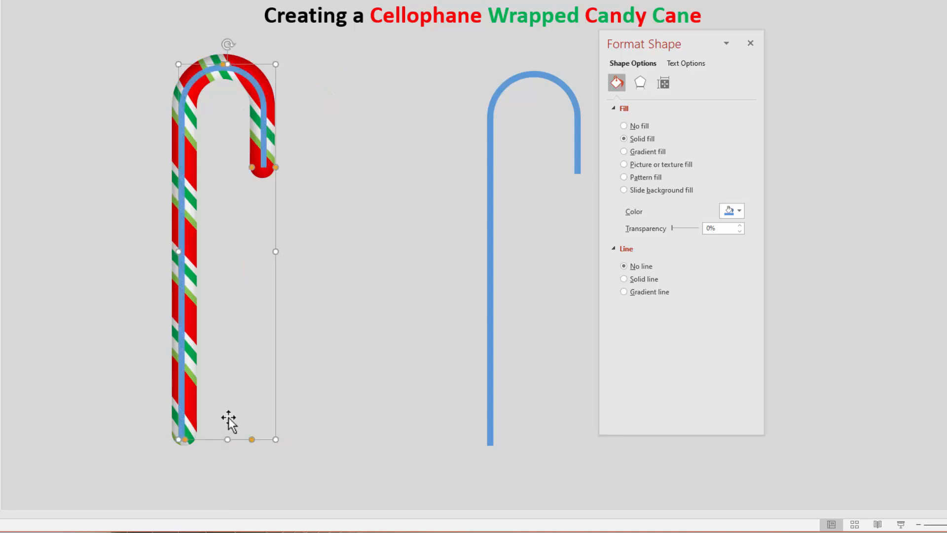
left_click_drag(229, 440, 229, 438)
left_click_drag(178, 251, 182, 252)
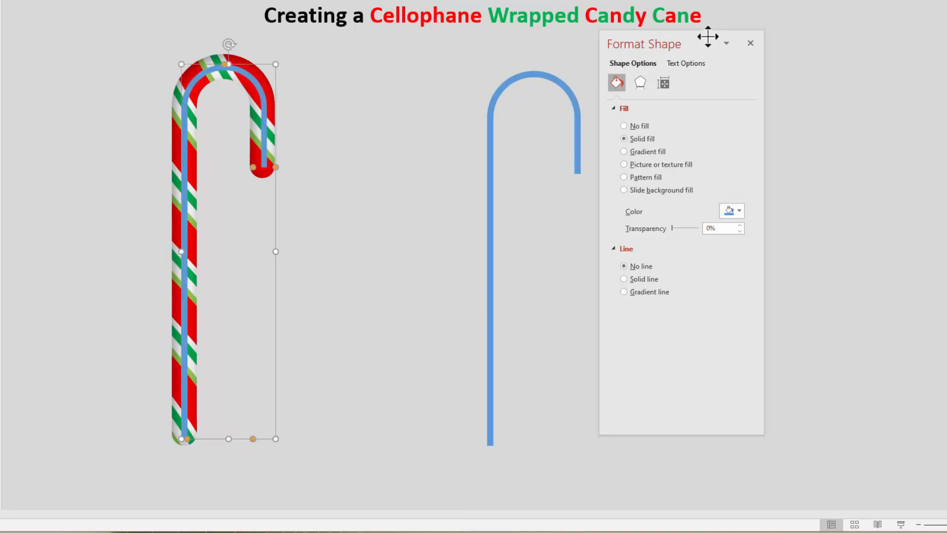
Give the overlaid thin cane a linear gradient fill and remove its middle gradient stops, leaving only the two end stops
left_click_drag(701, 47, 434, 31)
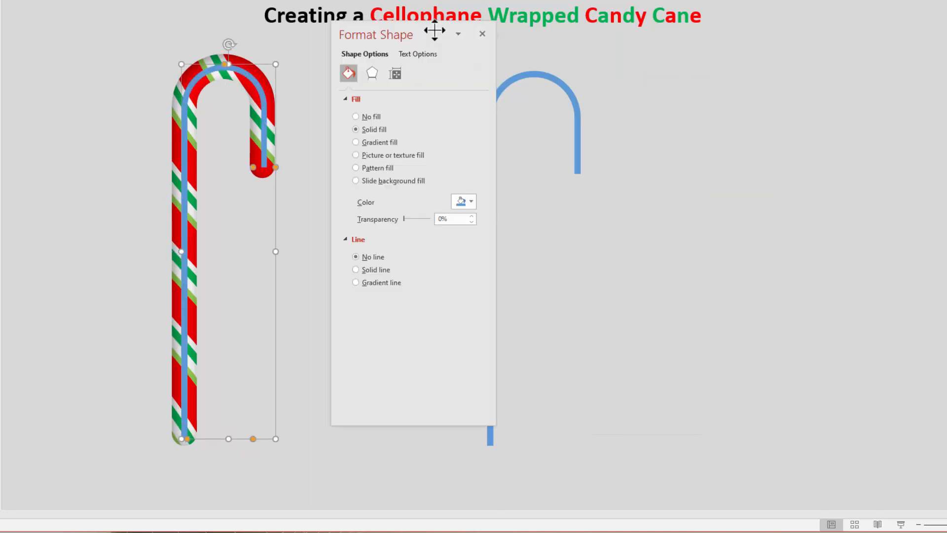
left_click(385, 137)
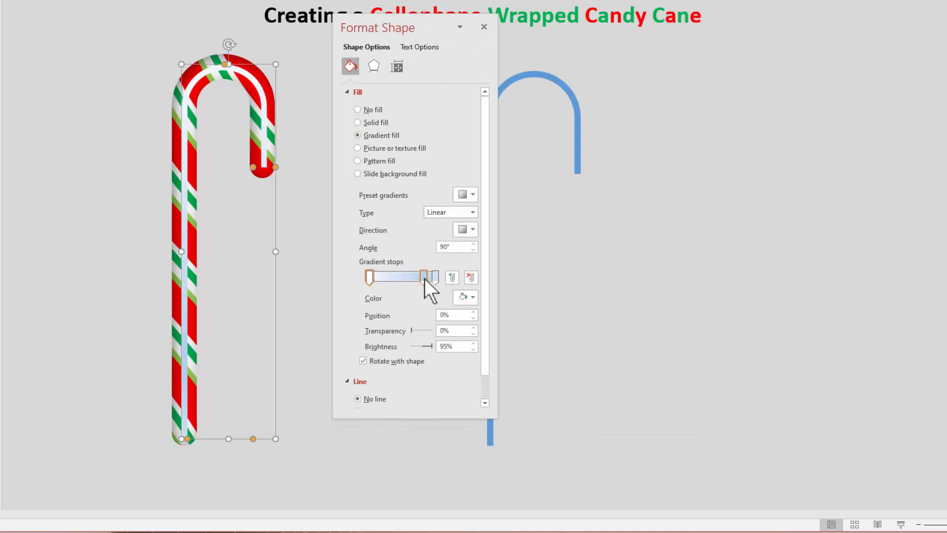
left_click_drag(424, 278, 358, 297)
Set both remaining gradient stops of the overlaid thin cane to white
left_click(370, 277)
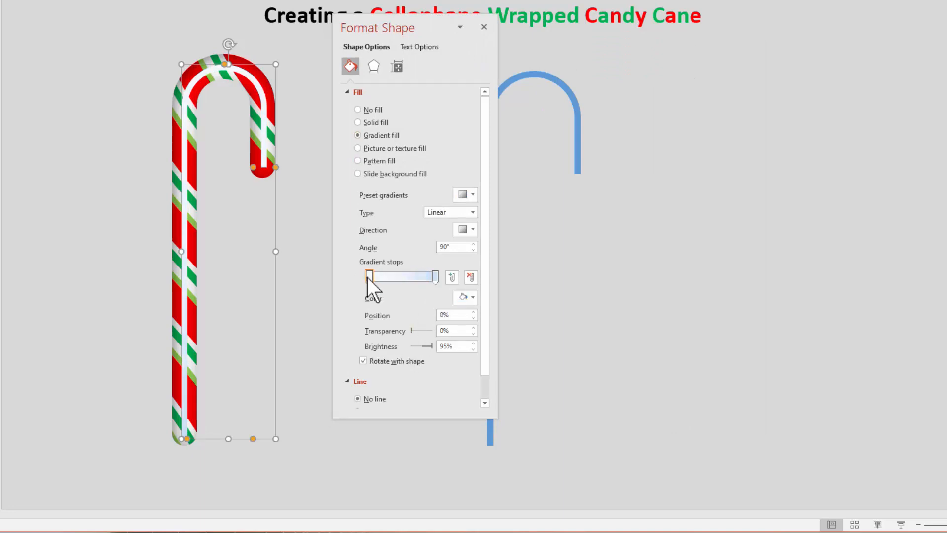
left_click(473, 298)
left_click(460, 327)
left_click(435, 277)
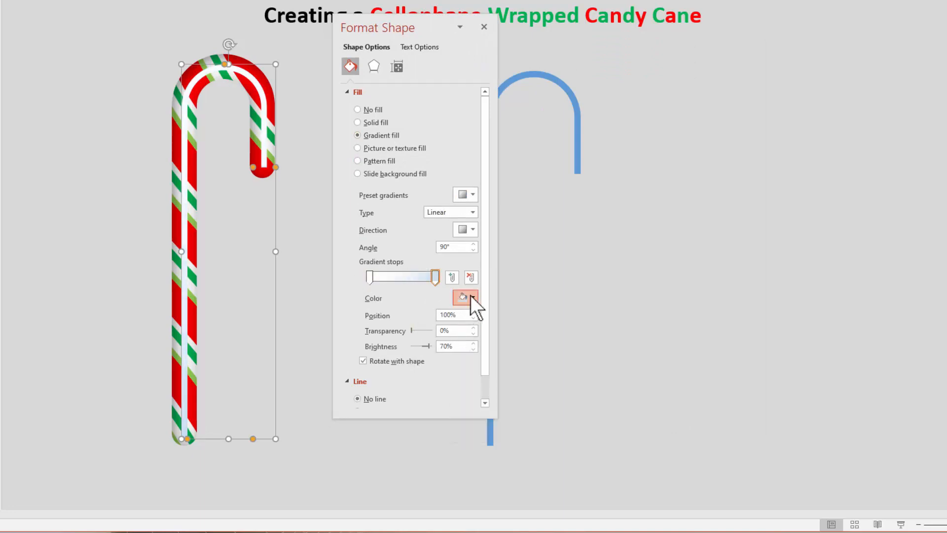
left_click(470, 297)
left_click(461, 327)
Make the thin cane's end gradient stop 100% transparent and move it to position 46%
left_click(436, 279)
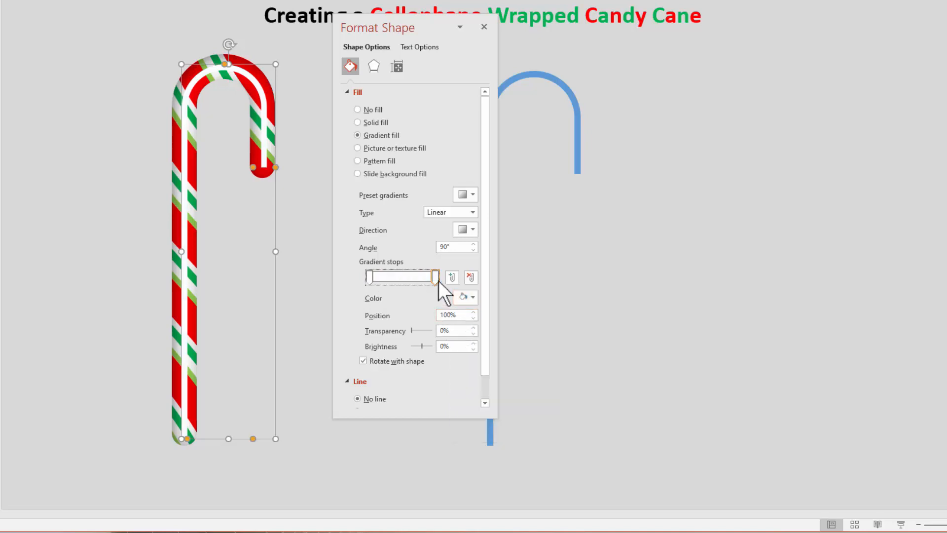
left_click_drag(411, 330, 446, 333)
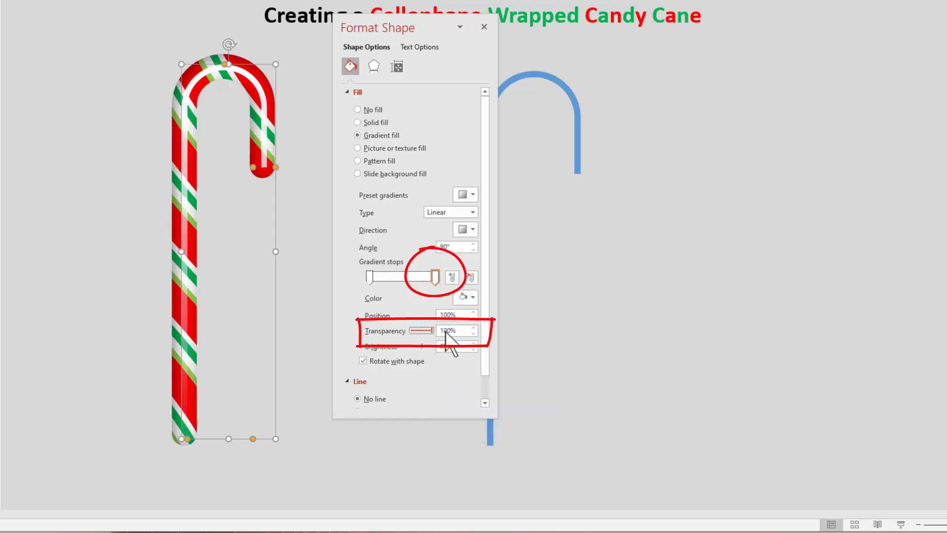
left_click_drag(435, 278, 402, 277)
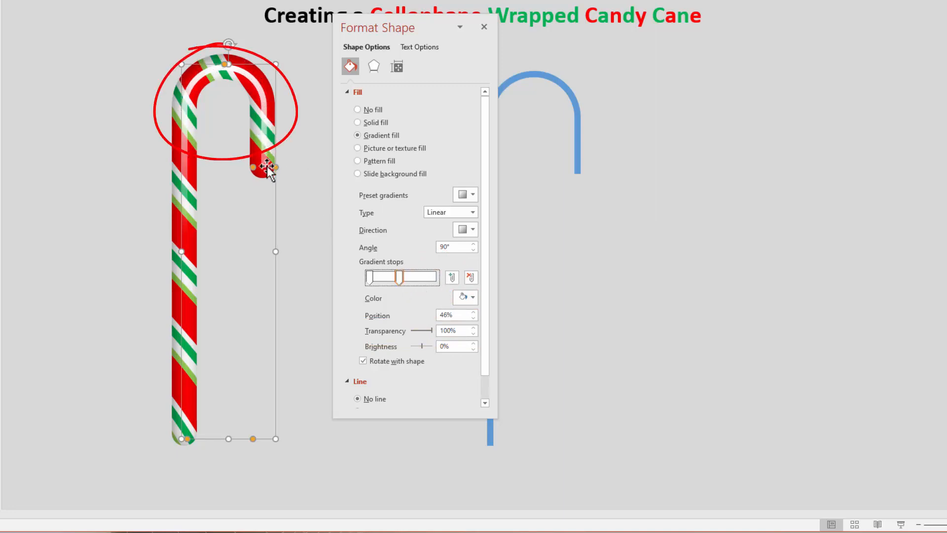
Set the transparency of the highlight cane's first gradient stop to 34%
left_click(369, 278)
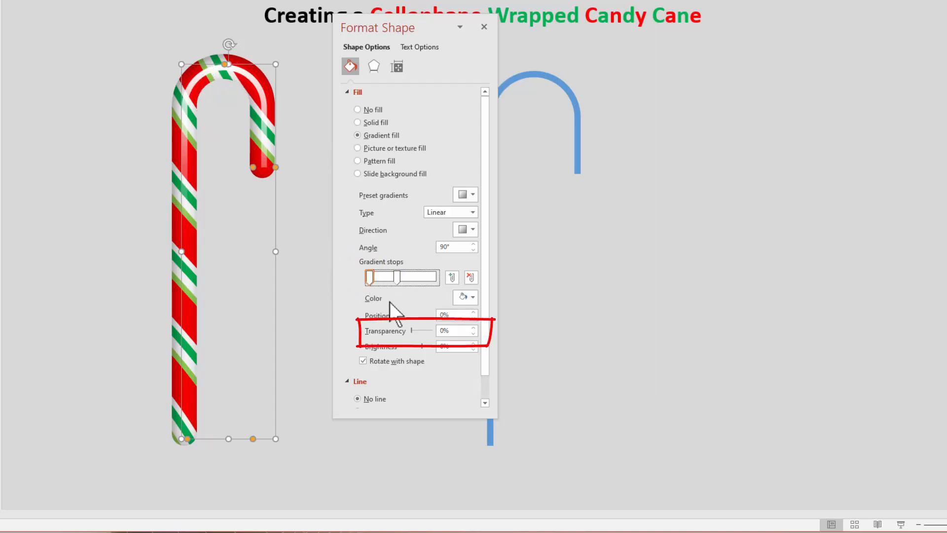
left_click(411, 329)
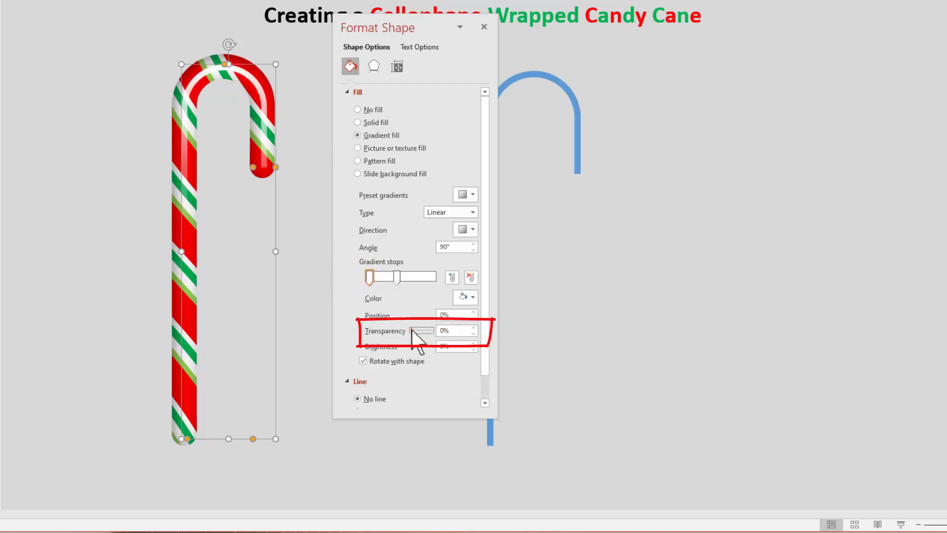
left_click_drag(412, 330, 417, 330)
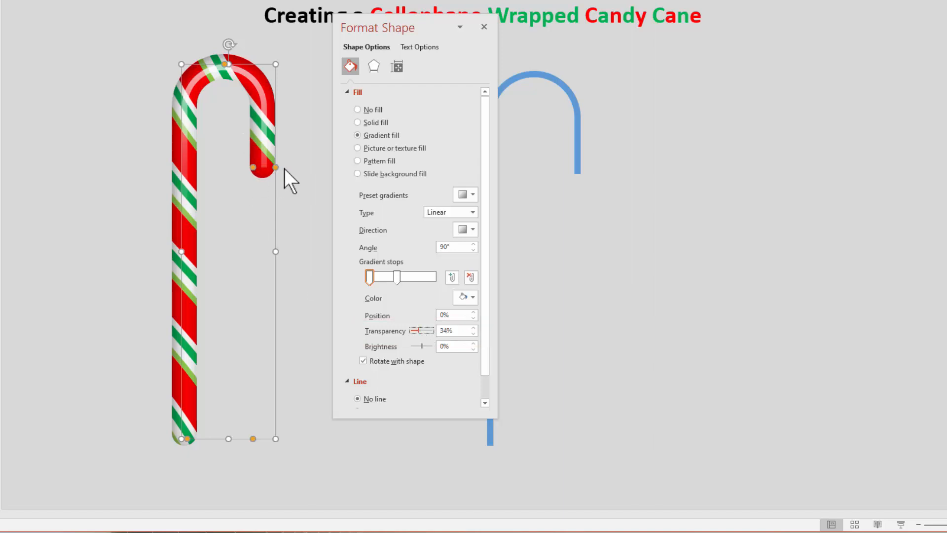
Shorten the hook end of the highlight cane slightly and move its transparent gradient stop to position 66%
left_click_drag(277, 171, 276, 162)
left_click_drag(400, 279, 414, 273)
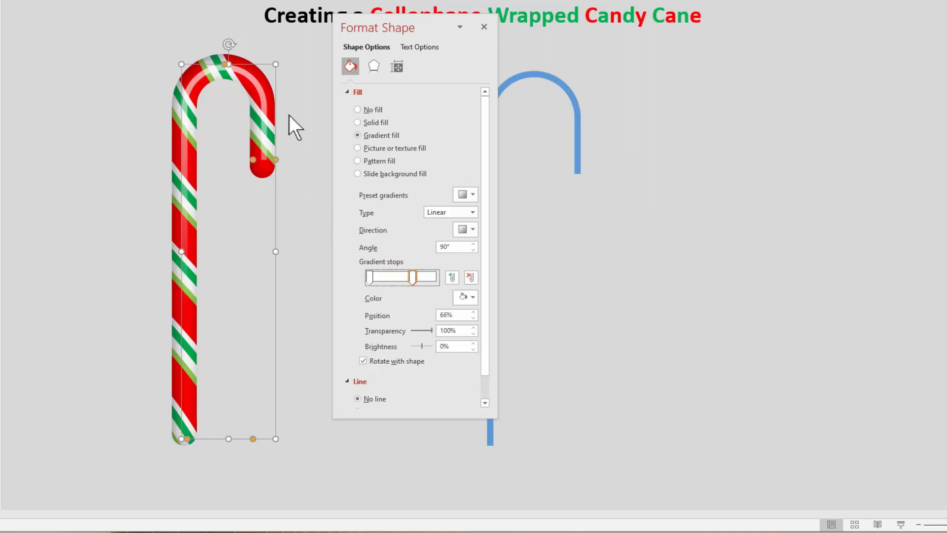
left_click_drag(383, 19, 697, 62)
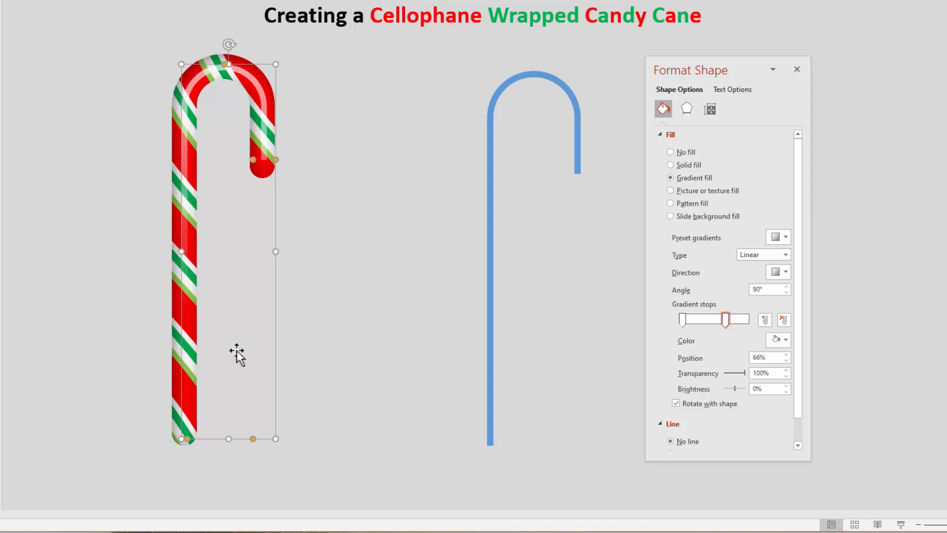
Move the remaining thin blue cane closer to the striped cane and make it slightly thicker
left_click(493, 214)
left_click_drag(495, 214, 360, 195)
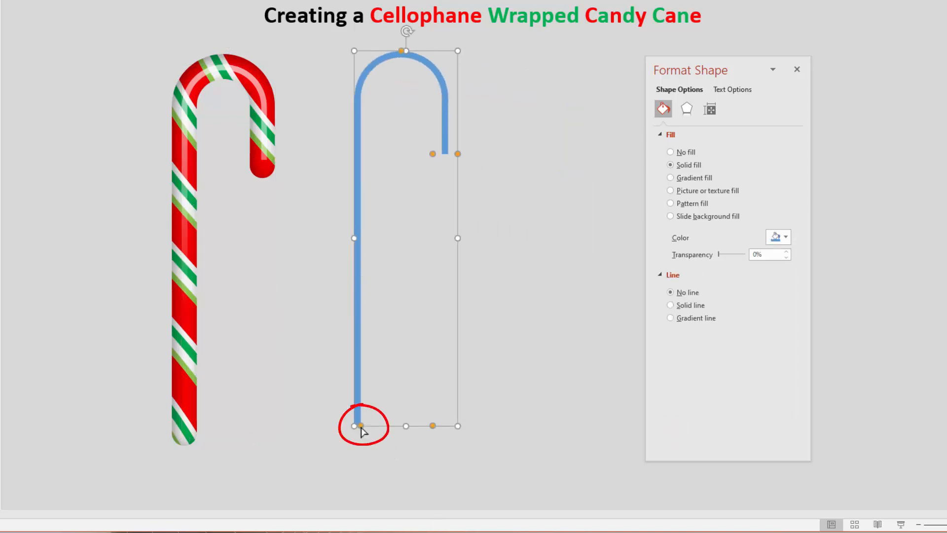
left_click_drag(361, 431, 363, 429)
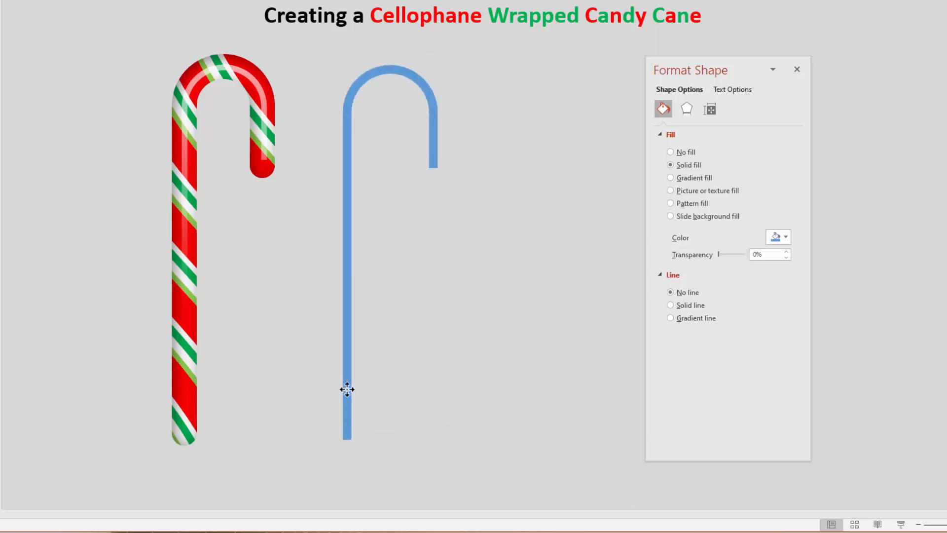
Draw a closed freeform with a jagged, spiky edge along the middle of the blue cane, from hook tip to stem bottom
left_click(347, 386)
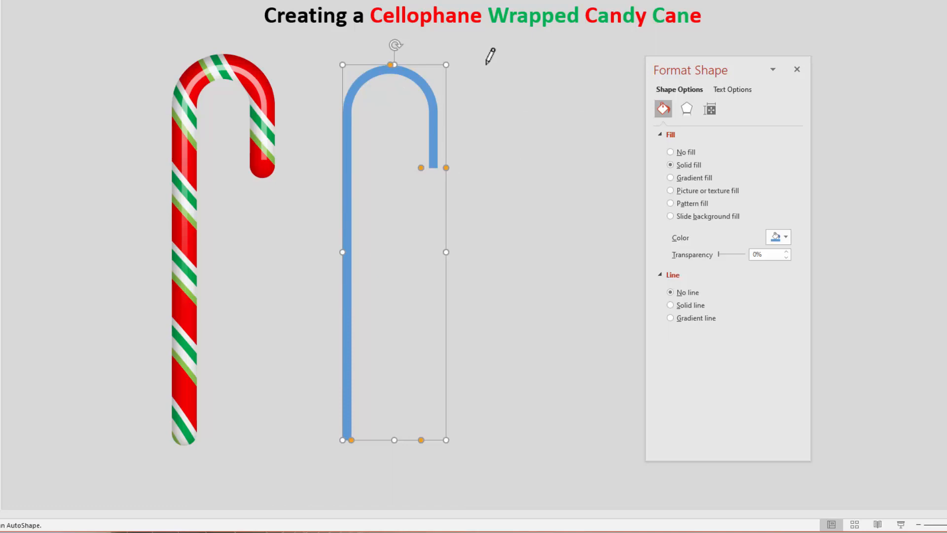
left_click_drag(459, 167, 447, 169)
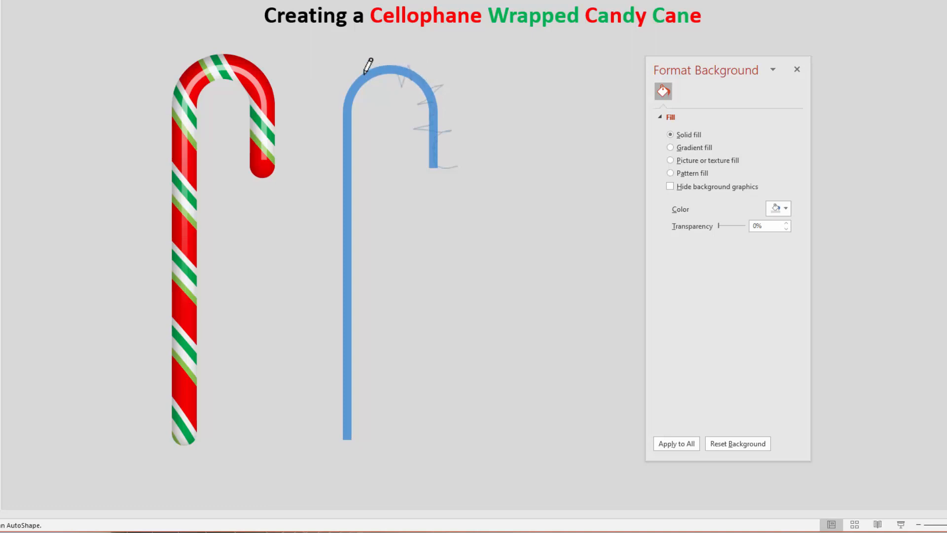
left_click_drag(350, 78, 329, 78)
left_click_drag(340, 118, 347, 126)
mouse_move(347, 177)
left_mouse_down()
mouse_move(361, 182)
mouse_move(347, 194)
left_mouse_up()
left_click_drag(356, 238, 336, 248)
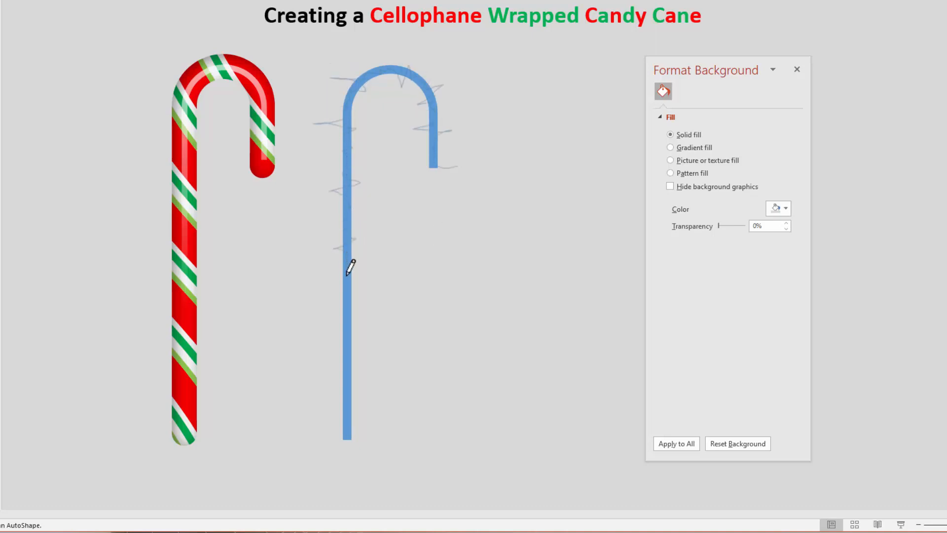
mouse_move(354, 279)
left_mouse_down()
mouse_move(348, 371)
mouse_move(329, 419)
mouse_move(348, 426)
mouse_move(411, 403)
mouse_move(456, 166)
left_mouse_up()
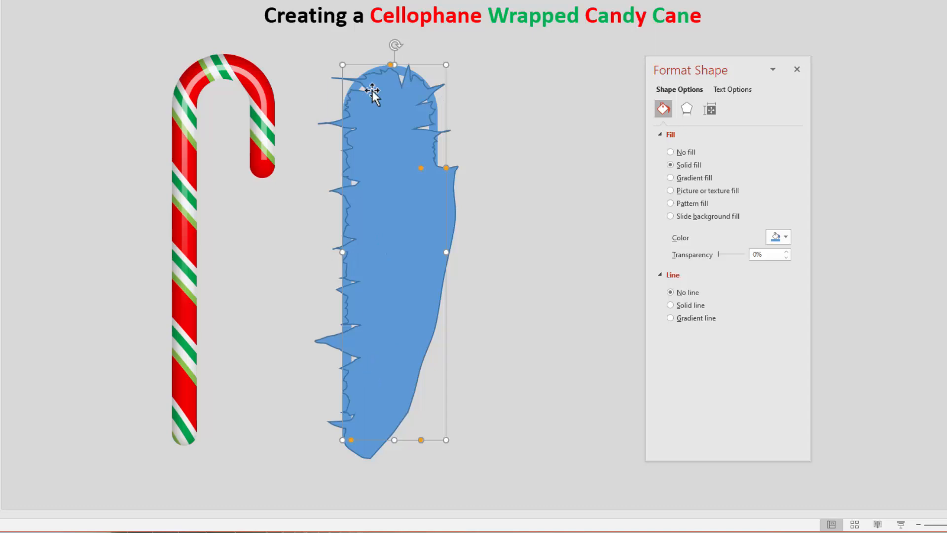
Subtract the jagged freeform from the blue cane and move the resulting cut-out shape into the empty area beside the striped cane
left_click(454, 197, "shift")
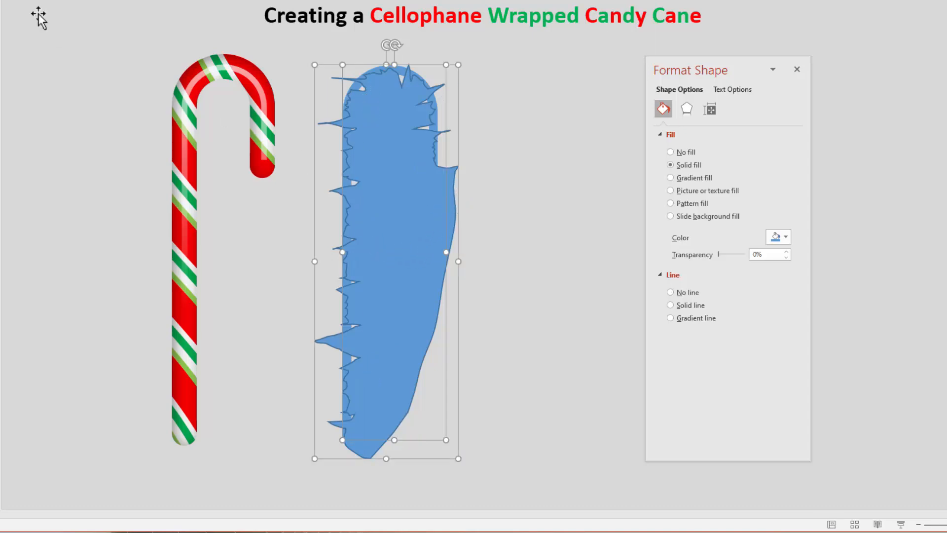
left_click(73, 84)
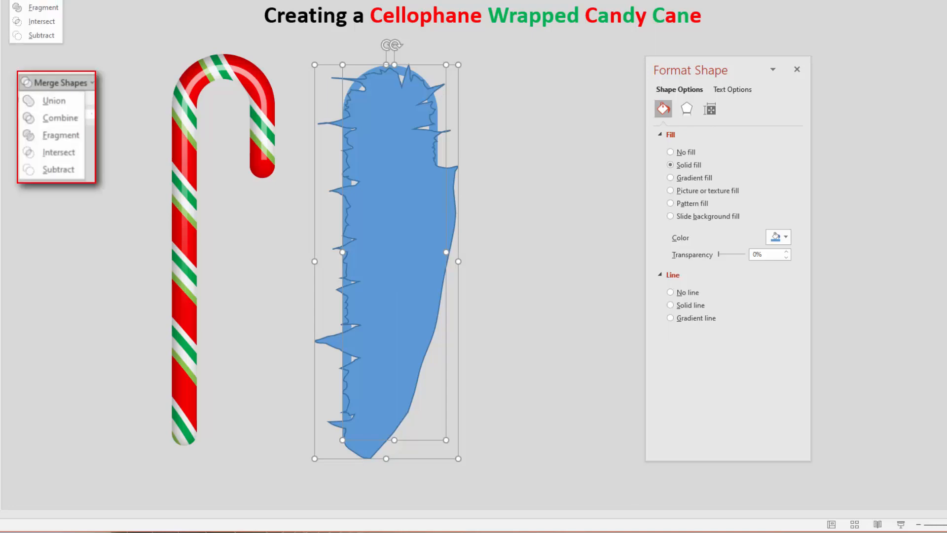
left_click(34, 38)
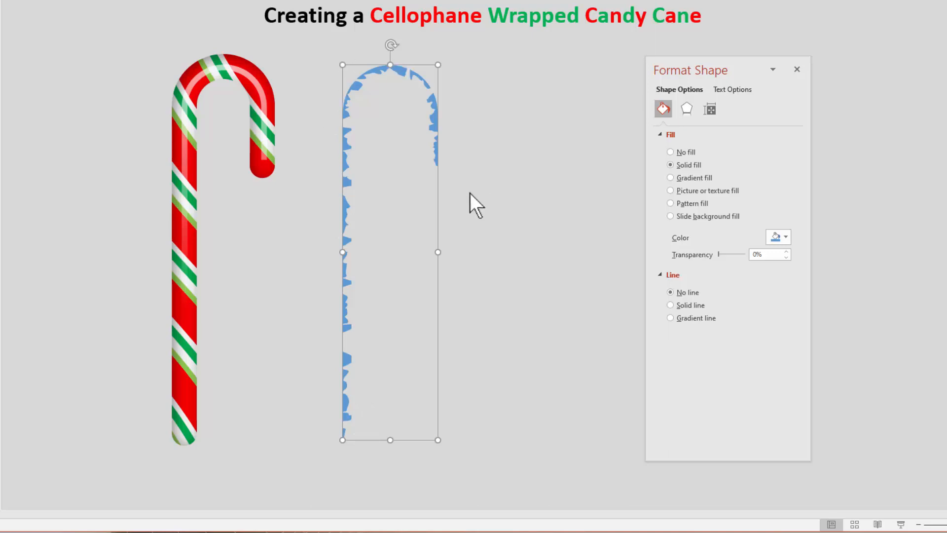
left_click_drag(345, 184, 413, 185)
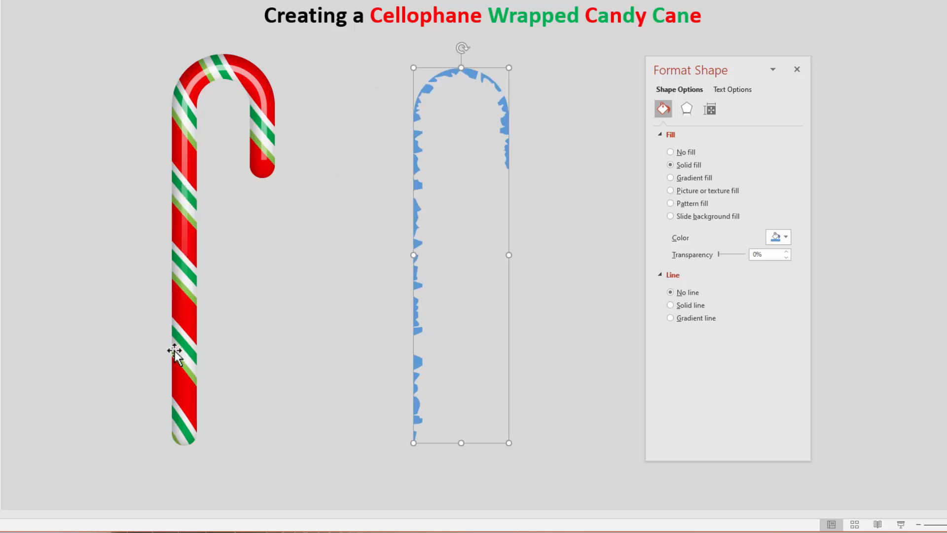
left_click_drag(416, 127, 378, 127)
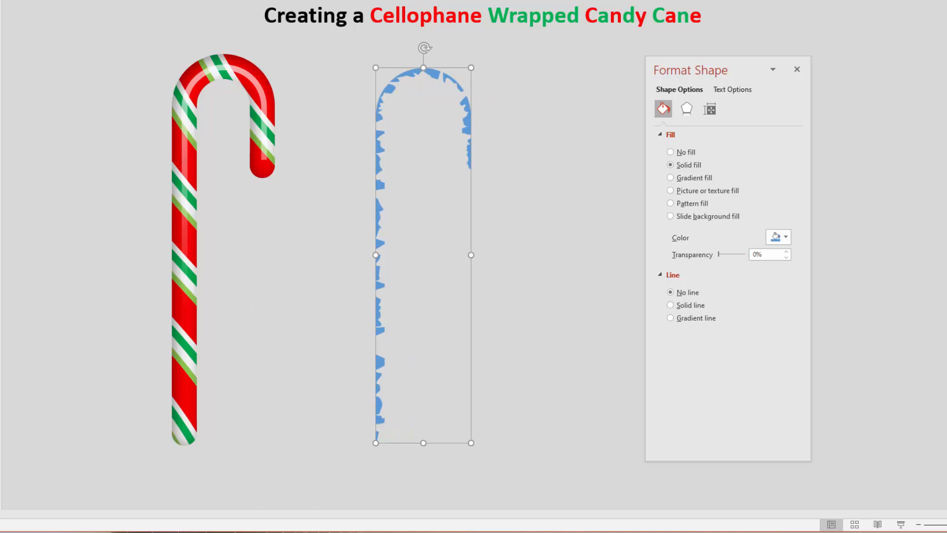
Draw a rectangle covering the jagged cane shape and fragment the two shapes with Merge Shapes
mouse_move(365, 59)
left_mouse_down()
mouse_move(465, 450)
mouse_move(485, 462)
left_mouse_up()
left_click(337, 205)
left_click_drag(336, 205, 320, 38)
left_click(147, 28)
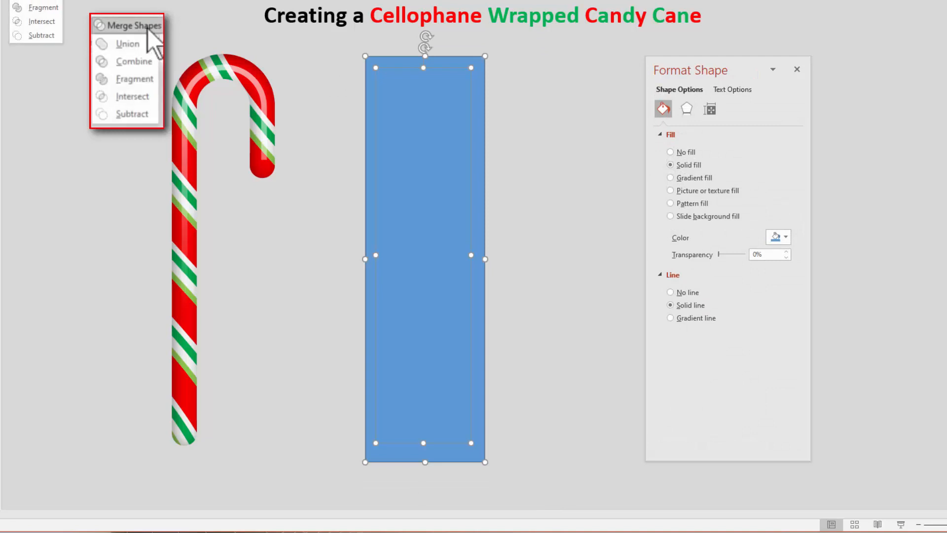
left_click(25, 8)
Delete the leftover rectangle background so only the separate jagged pieces remain
left_click(542, 301)
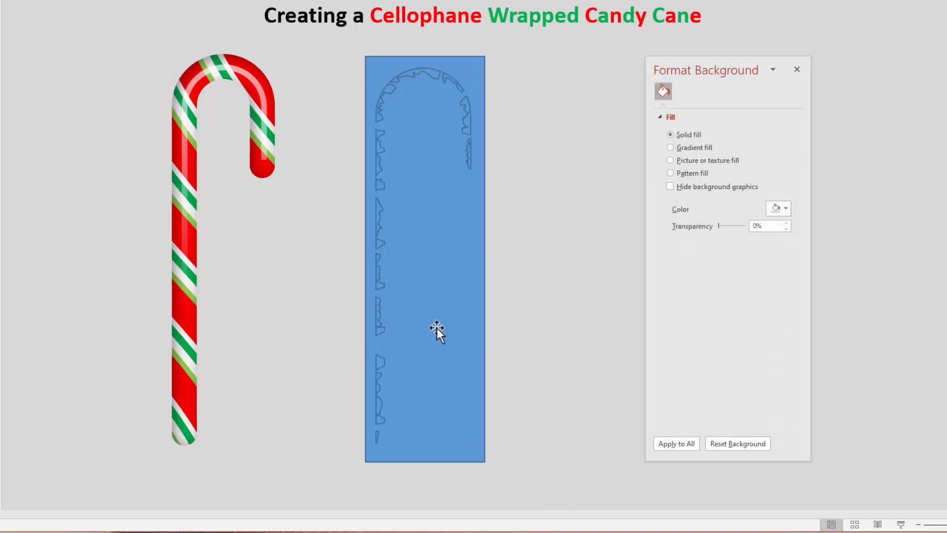
left_click(468, 343)
key("Delete")
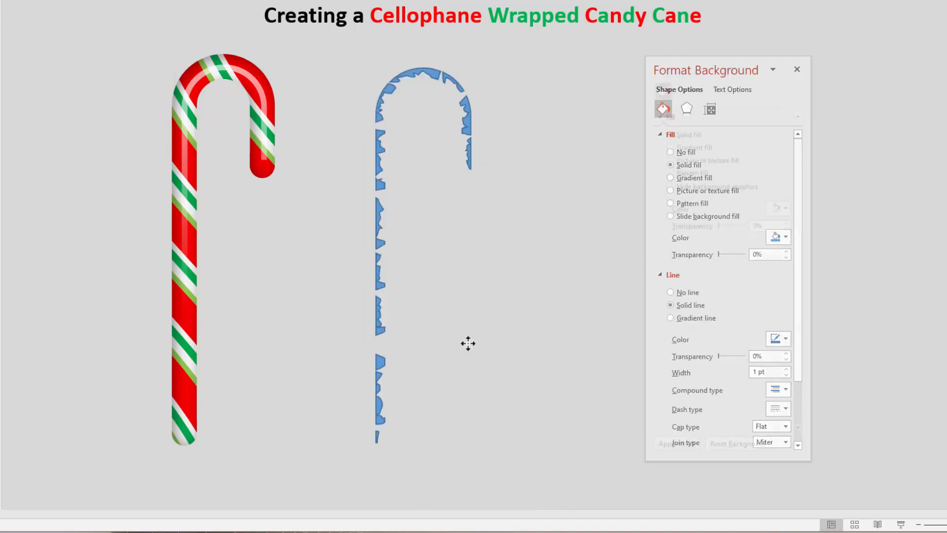
Give all the jagged pieces no outline and a solid white fill with 56% transparency
left_click_drag(528, 472, 323, 58)
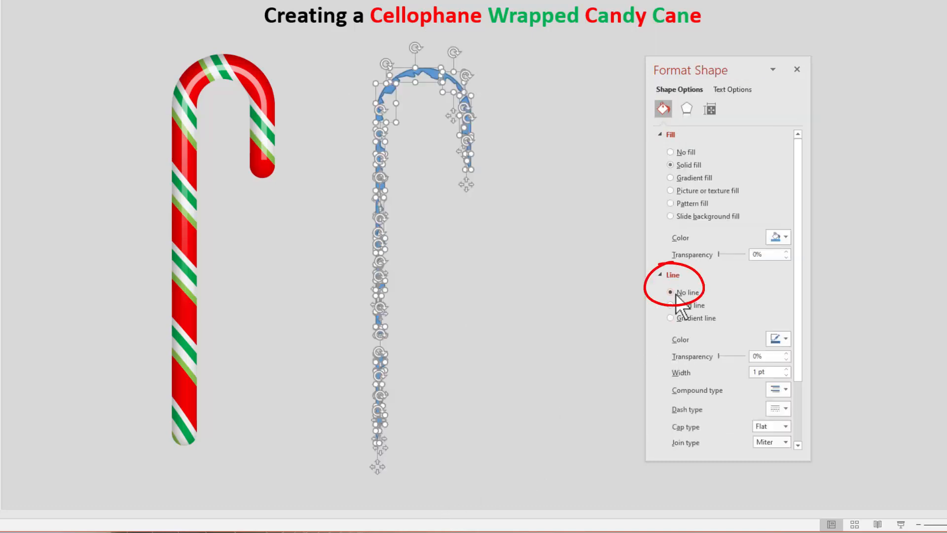
left_click(672, 292)
left_click(785, 237)
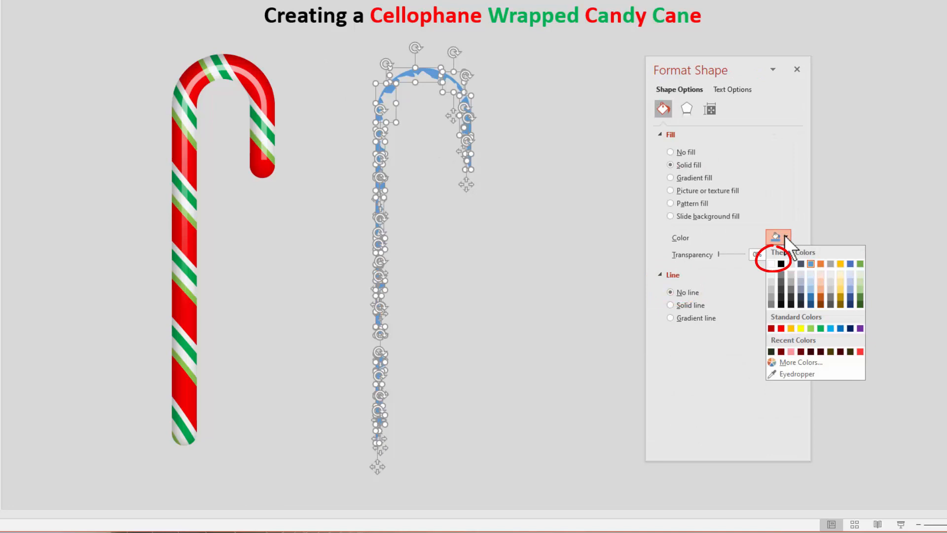
left_click(772, 265)
left_click_drag(719, 254, 732, 254)
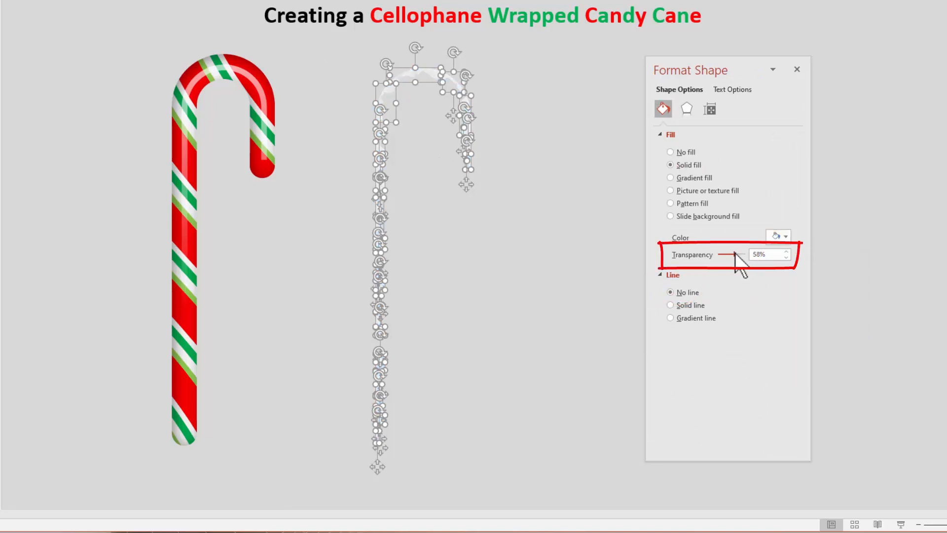
left_click(424, 322)
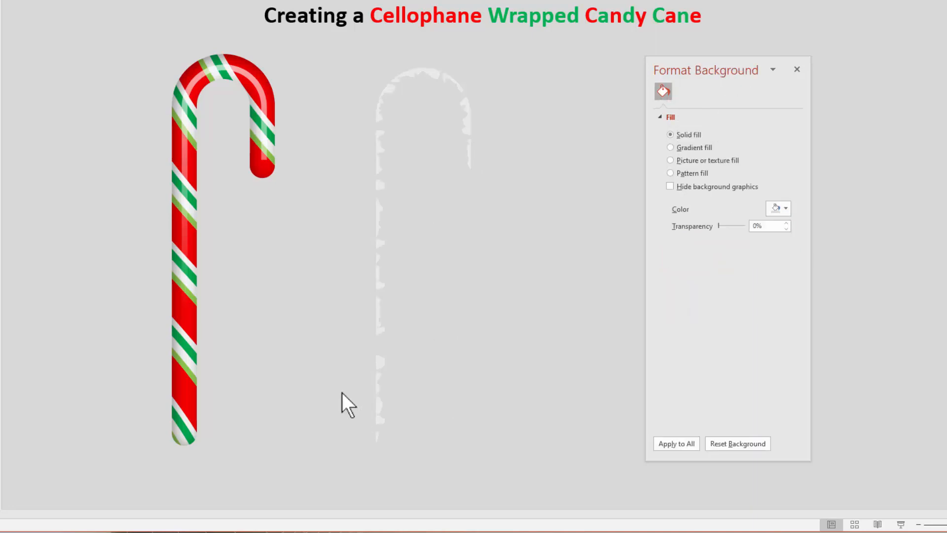
Place the jagged white pieces from the middle of the stem along the outer edge of the striped cane's stem
left_click(381, 218)
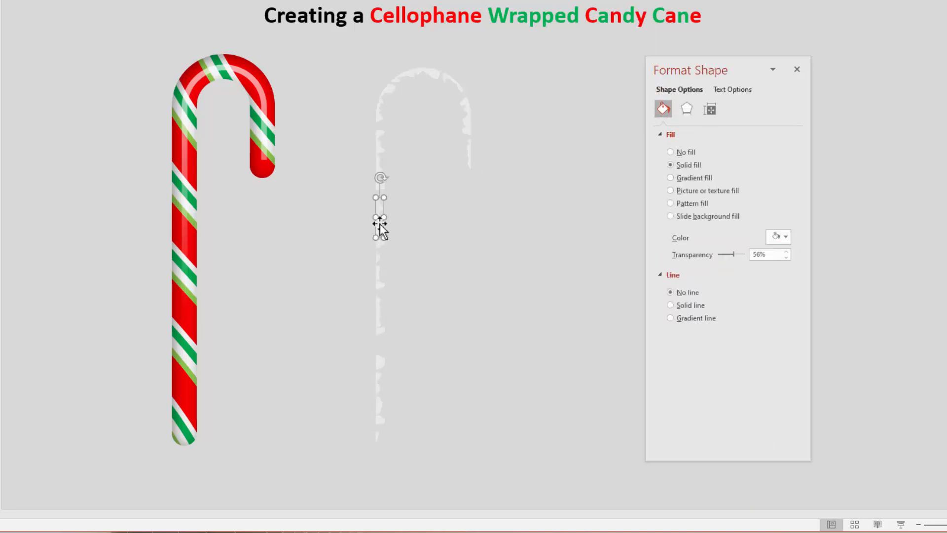
mouse_move(378, 208)
left_mouse_down()
mouse_move(245, 224)
mouse_move(174, 172)
mouse_move(177, 156)
left_mouse_up()
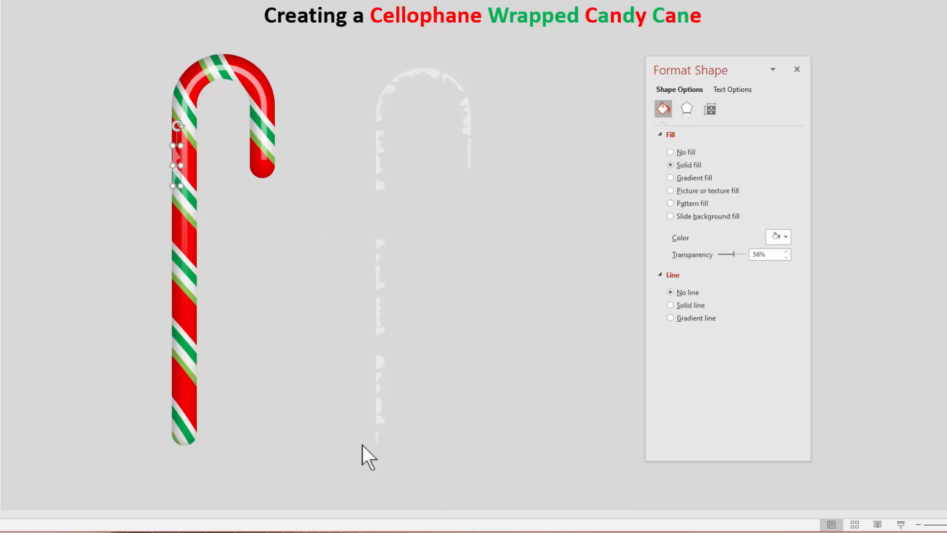
left_click_drag(437, 239, 329, 317)
left_click_drag(382, 312, 181, 310)
Place further jagged pieces on the inner edge of the striped cane's stem and flip them horizontally
left_click_drag(365, 270, 193, 355)
left_click(837, 82)
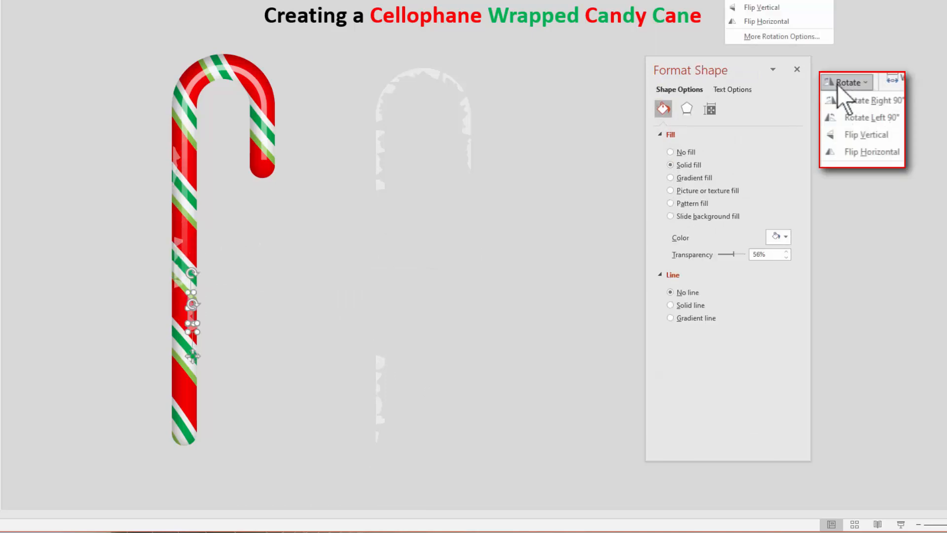
left_click(755, 23)
left_click(463, 343)
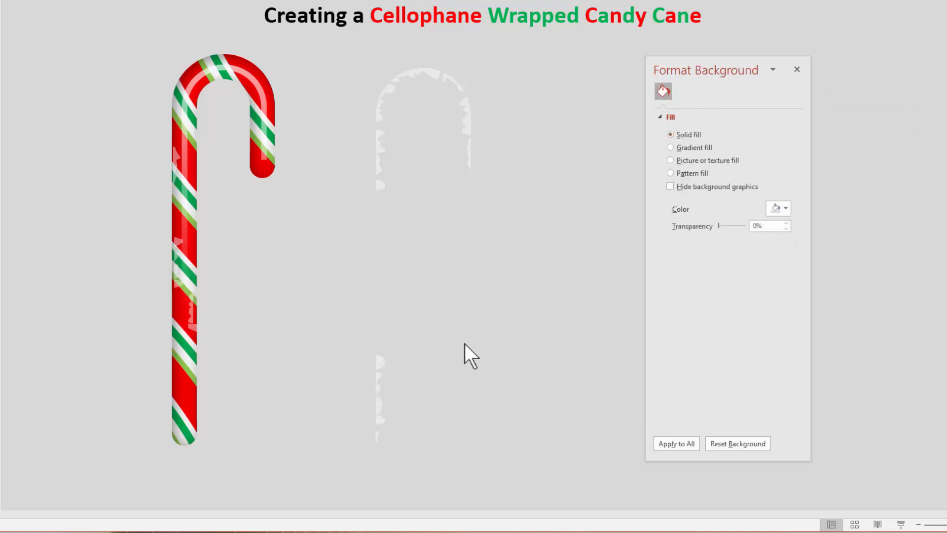
Place the bottom jagged pieces on the lower stem and the upper stem pieces on the inner side of the upper stem
left_click_drag(425, 331, 176, 382)
left_click_drag(175, 383, 183, 450)
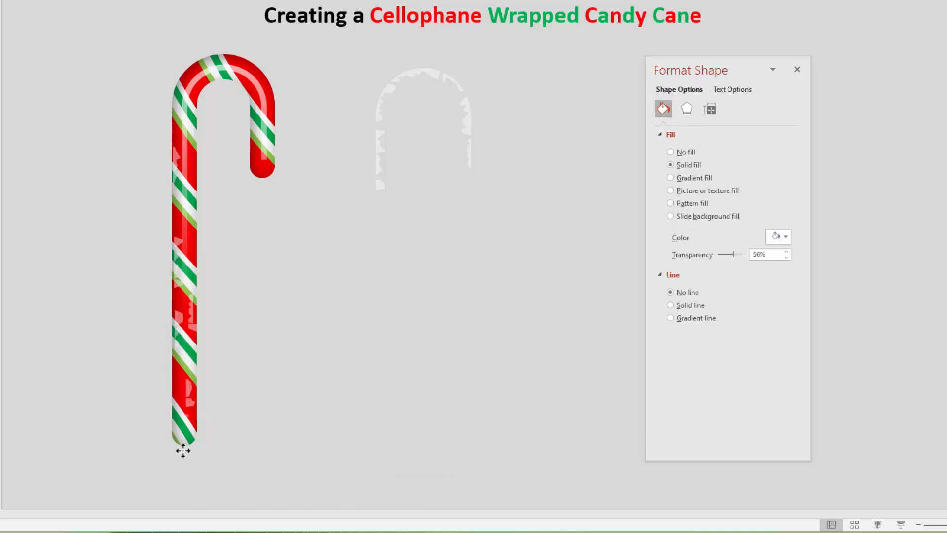
left_click_drag(332, 127, 189, 193)
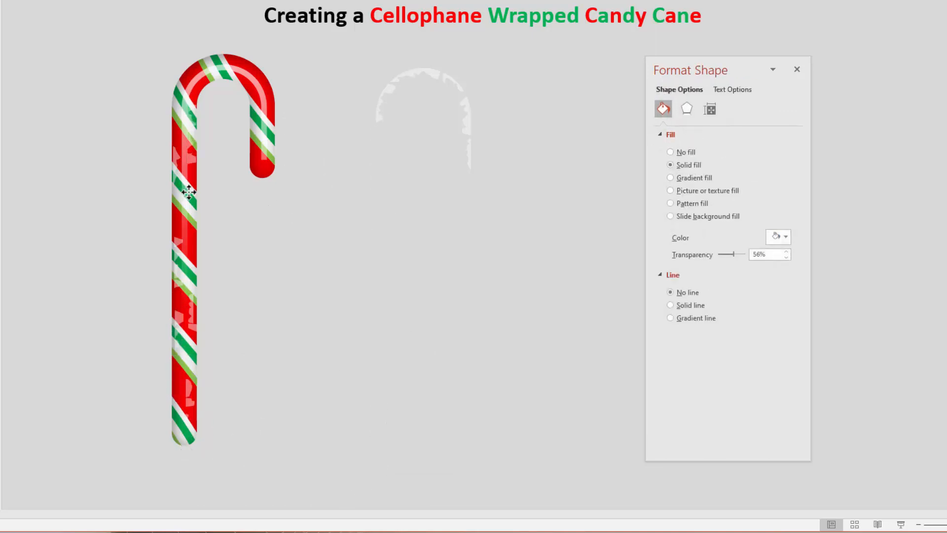
Place the remaining curved and hook-end jagged pieces over the striped cane's bend and short end
left_click_drag(316, 80, 398, 153)
left_click_drag(380, 109, 178, 95)
left_click_drag(364, 53, 218, 64)
left_click_drag(496, 67, 434, 95)
left_click_drag(458, 118, 265, 111)
left_click_drag(421, 72, 268, 180)
left_click_drag(426, 128, 248, 151)
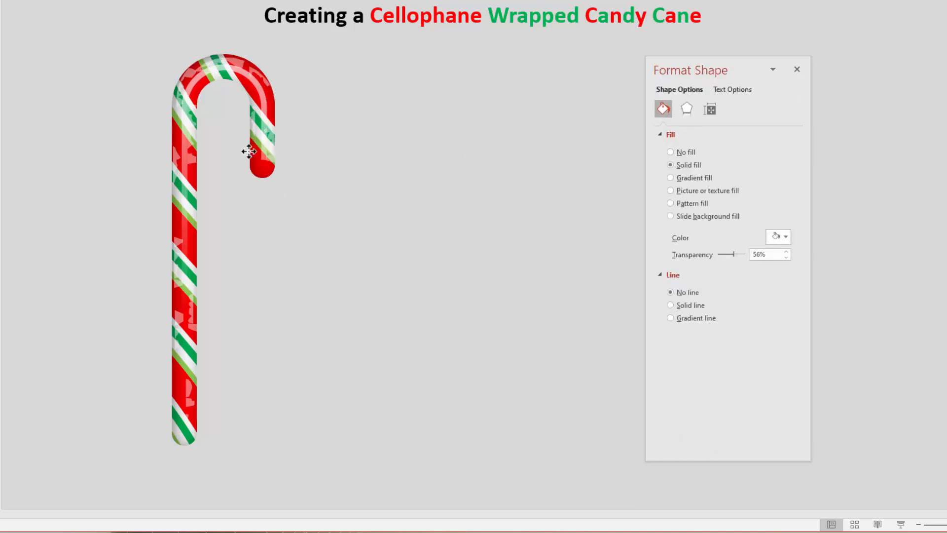
left_click(320, 285)
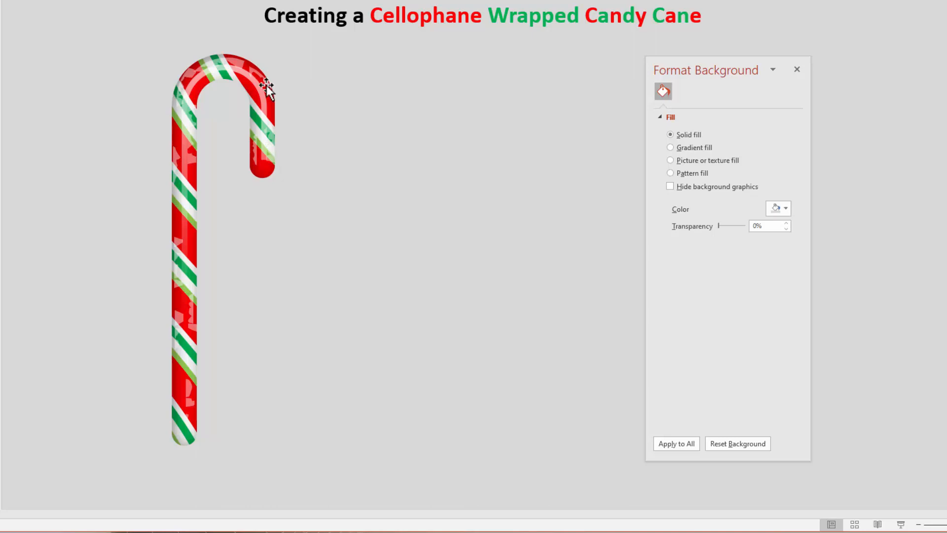
Copy all parts of the finished candy cane, paste them as a picture and place it beside the original
left_click(354, 513)
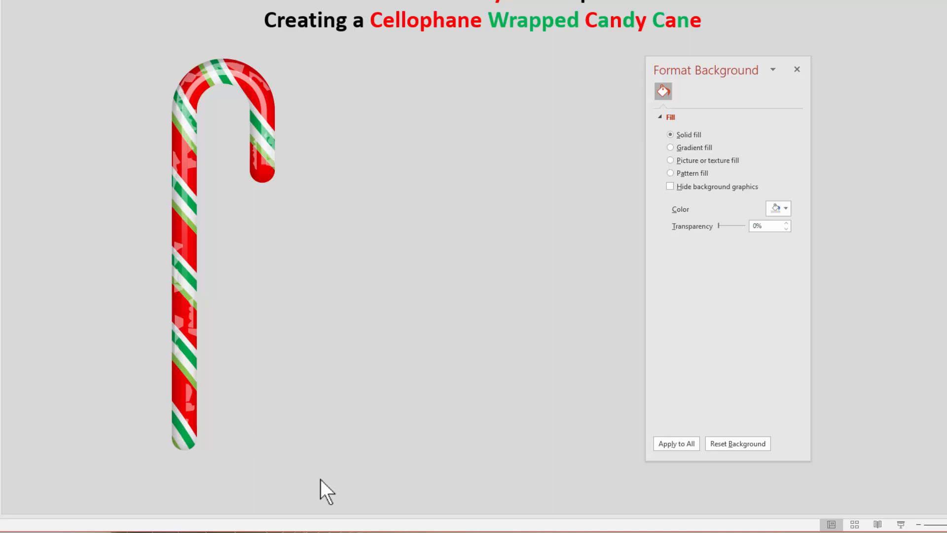
left_click_drag(321, 478, 90, 37)
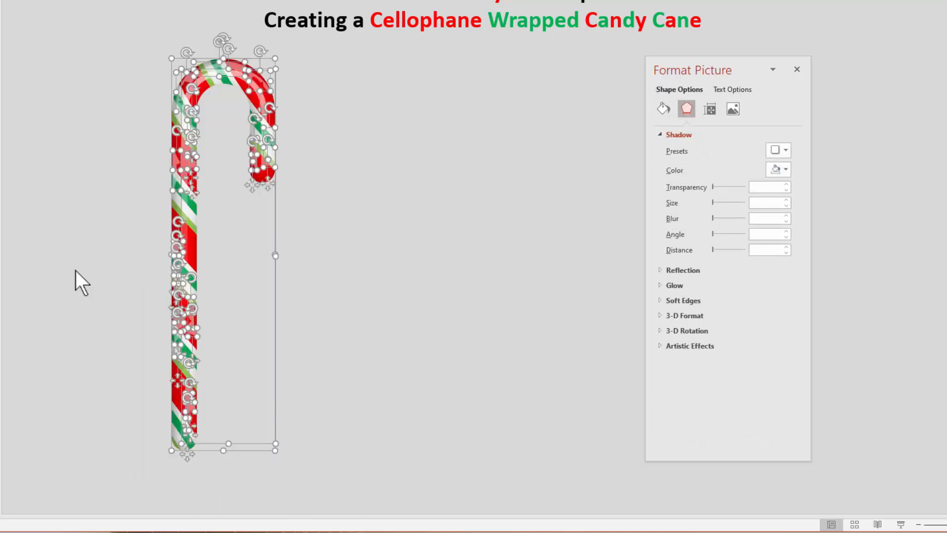
key("ctrl+v")
left_click(319, 475)
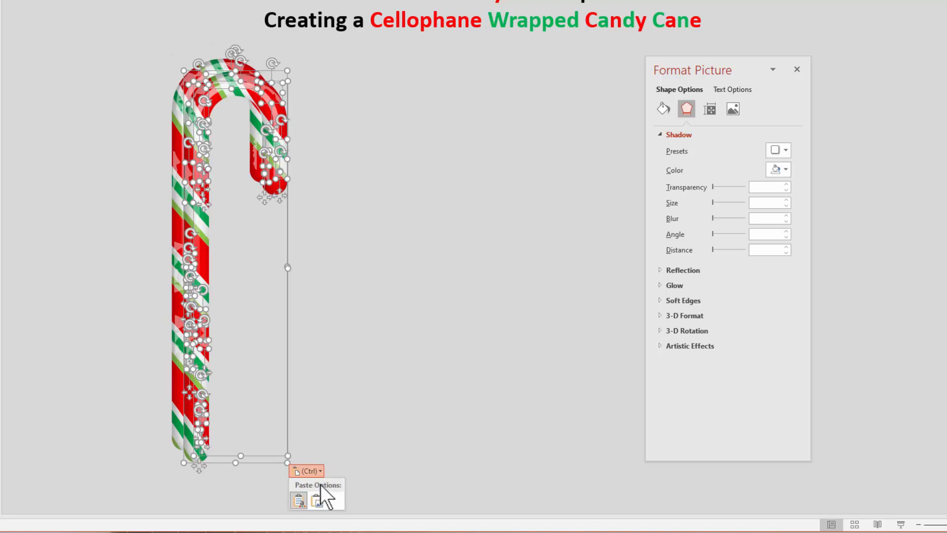
left_click(319, 495)
left_click_drag(443, 295, 347, 299)
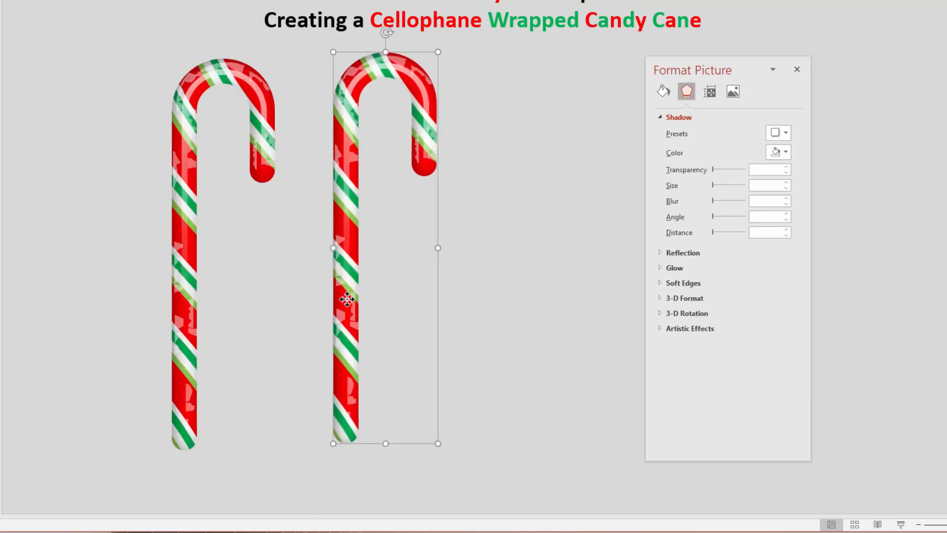
Apply the Plastic Wrap artistic effect to the candy cane picture and set its smoothness to 10
left_click_drag(691, 63, 538, 43)
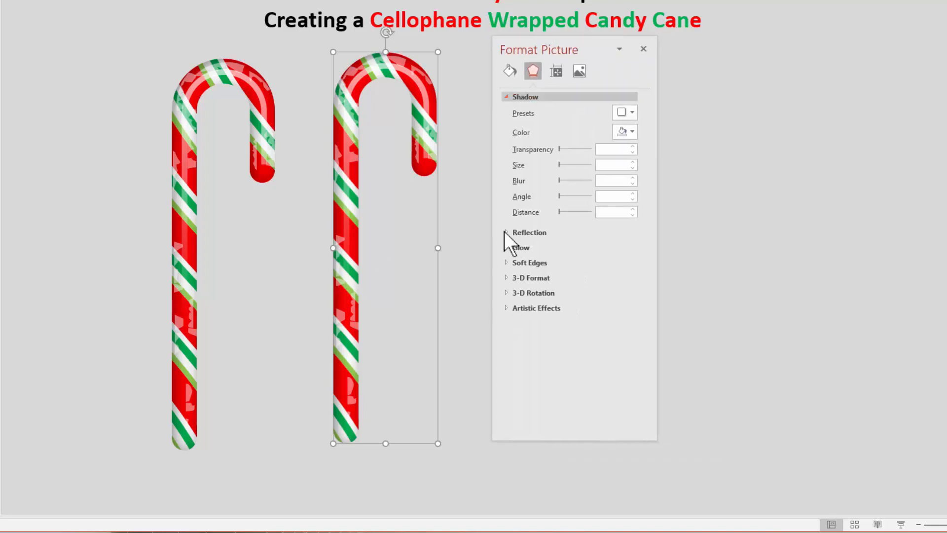
left_click(508, 307)
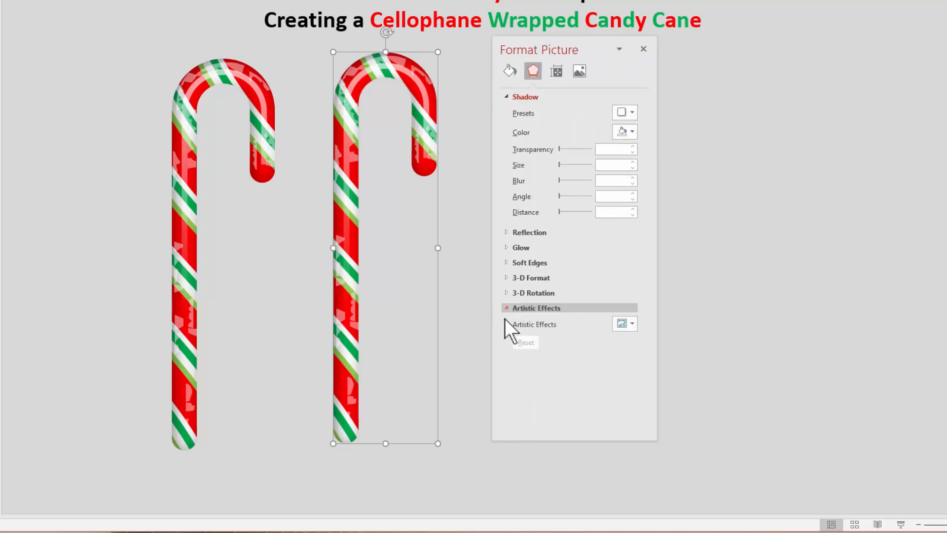
left_click(624, 325)
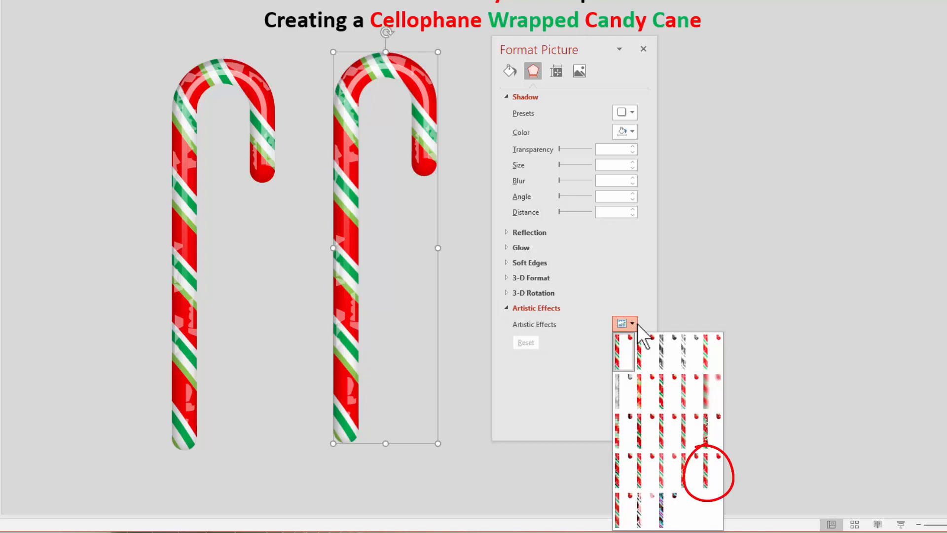
left_click(709, 474)
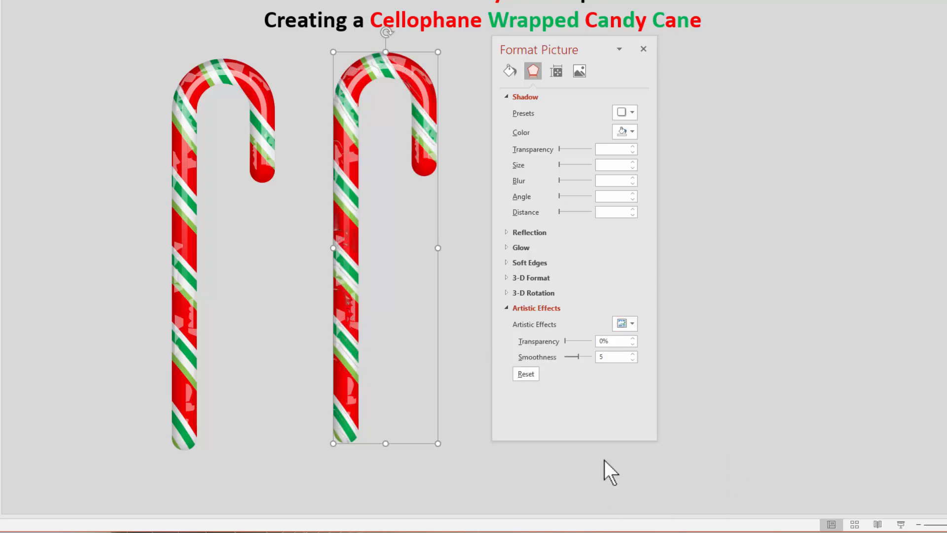
left_click_drag(579, 356, 606, 359)
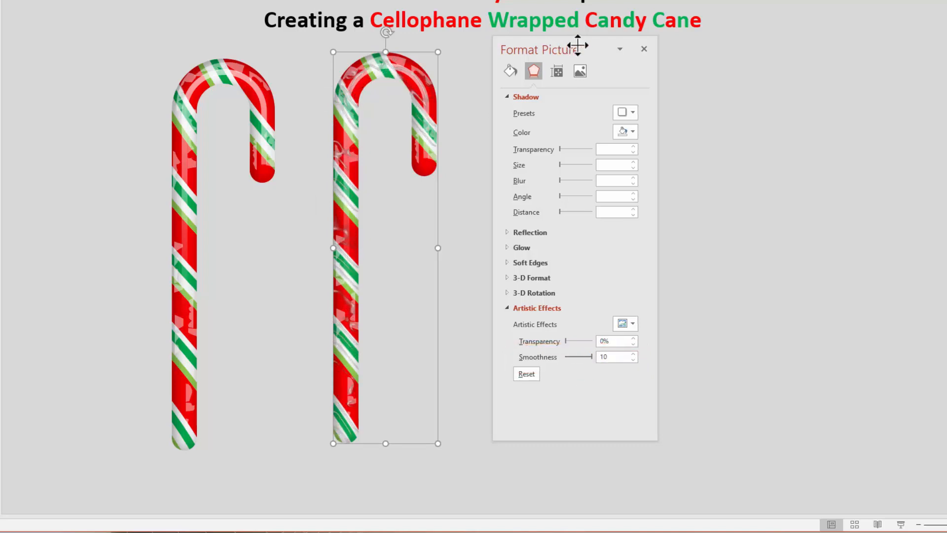
Add a diagonal top-left inner shadow in dark orange-brown to the cane picture, with 30% transparency and 10 pt blur
left_click_drag(573, 43, 633, 30)
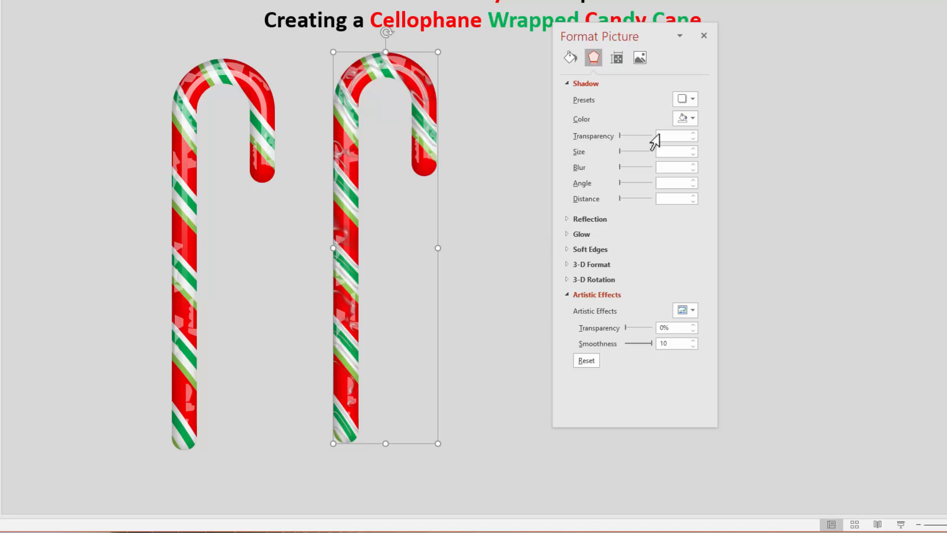
left_click(693, 100)
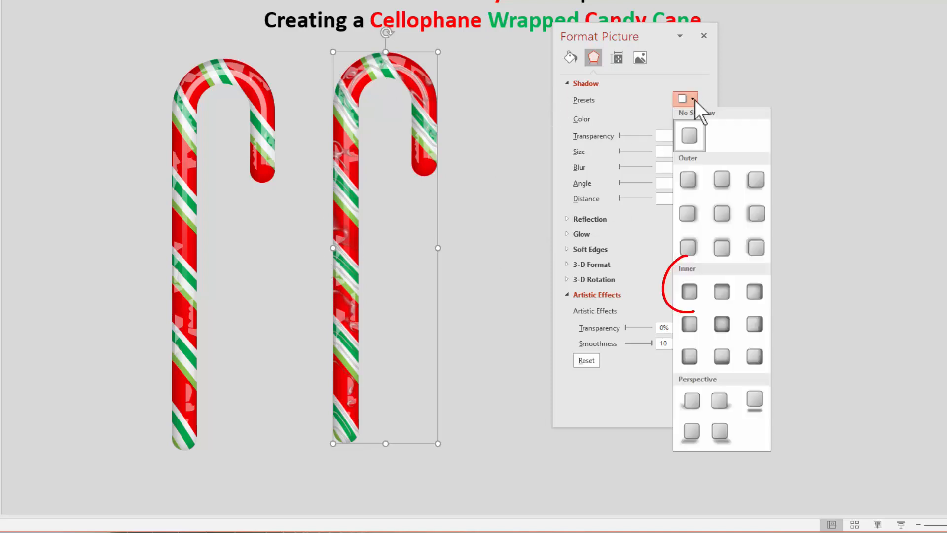
left_click(689, 293)
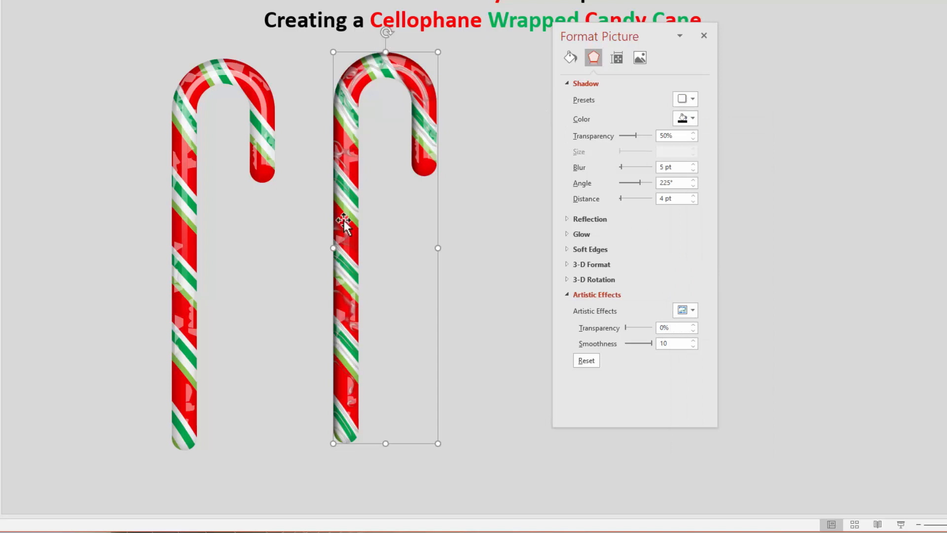
left_click(686, 117)
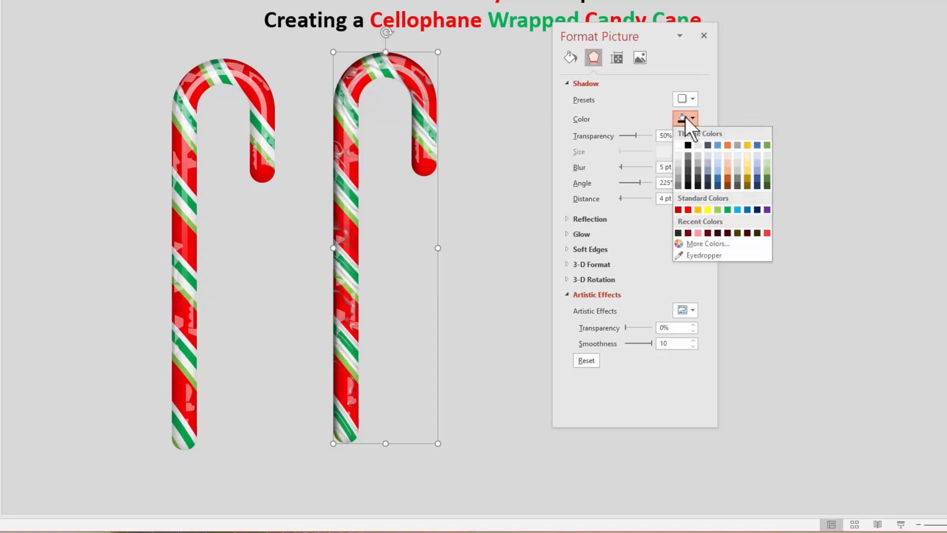
left_click(728, 186)
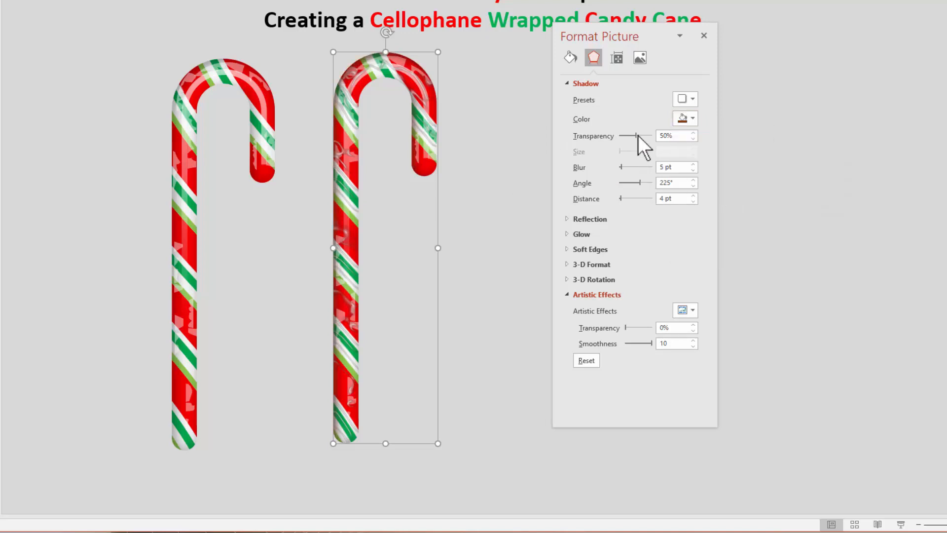
left_click_drag(638, 135, 629, 136)
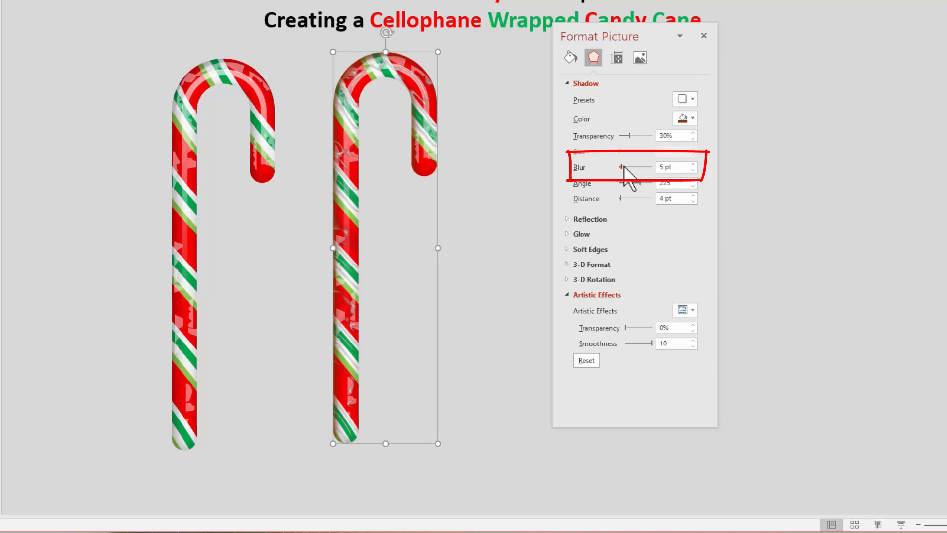
left_click_drag(624, 167, 626, 167)
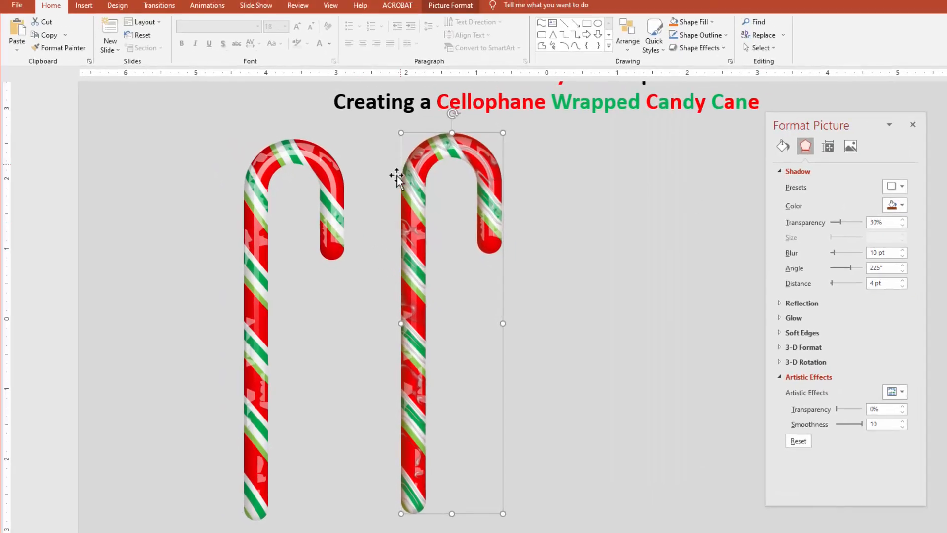
Place a pasted picture copy of the plastic-wrapped cane beside the second cane and give it a warmer color tone
left_click_drag(415, 389, 541, 386)
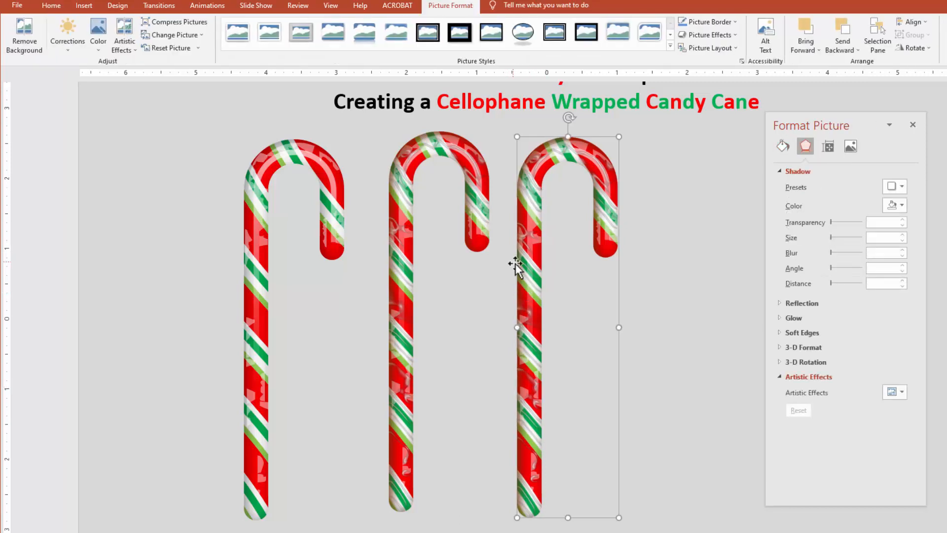
left_click(98, 36)
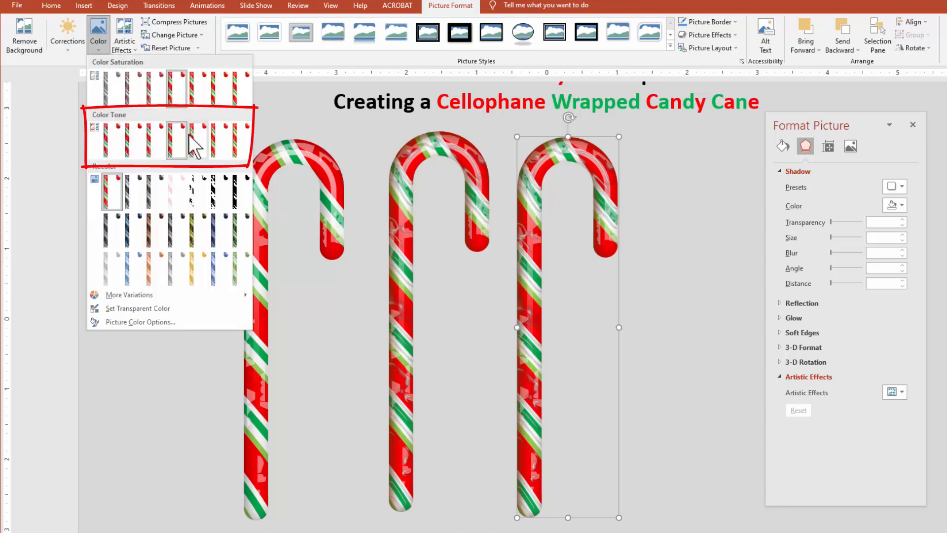
left_click(217, 146)
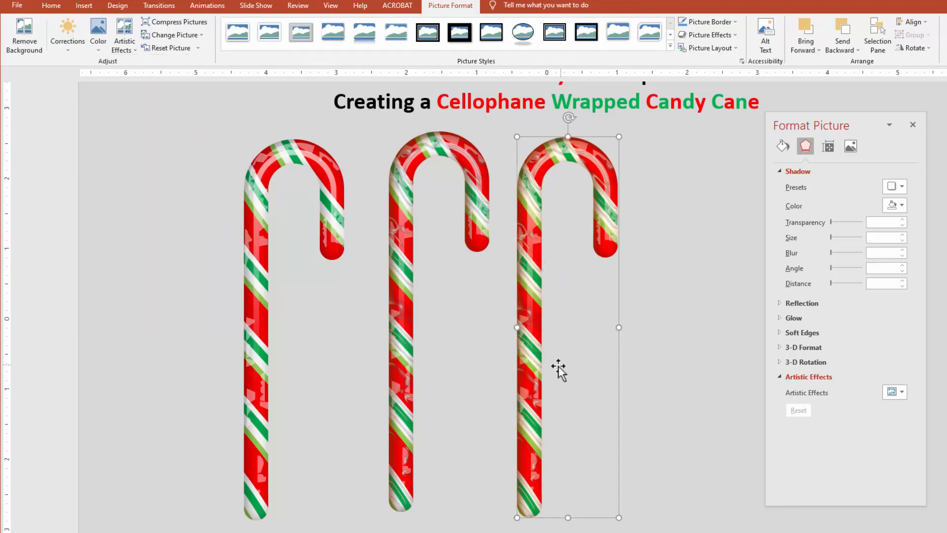
mouse_move(534, 292)
left_mouse_down()
mouse_move(528, 281)
mouse_move(529, 309)
left_mouse_up()
Place another copy of the second cane after the warm-toned one and raise its color saturation and contrast
left_click(395, 342)
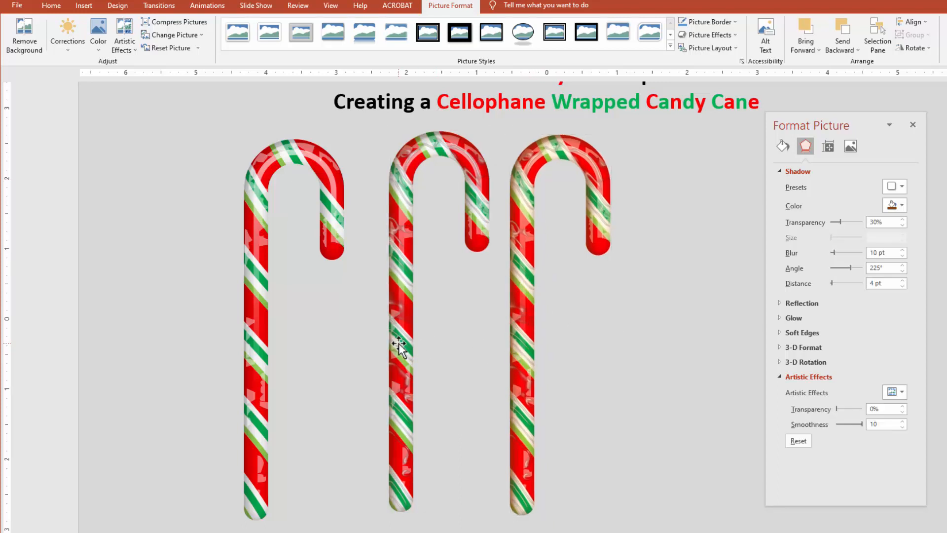
left_click_drag(452, 359, 669, 369)
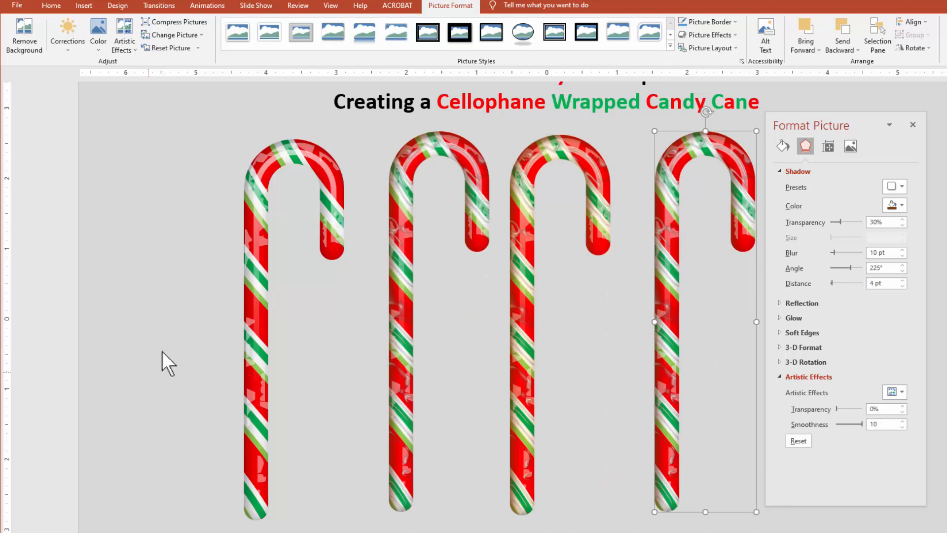
left_click(99, 43)
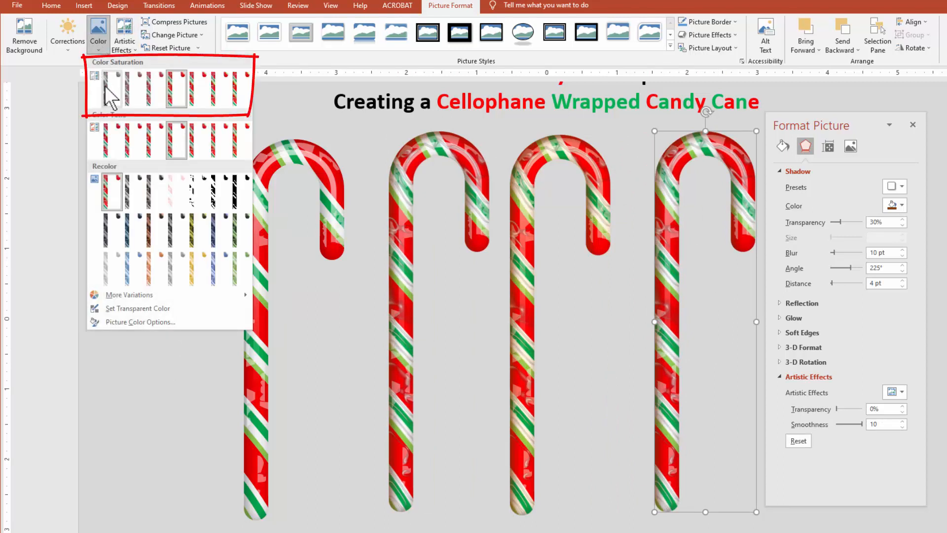
left_click(220, 94)
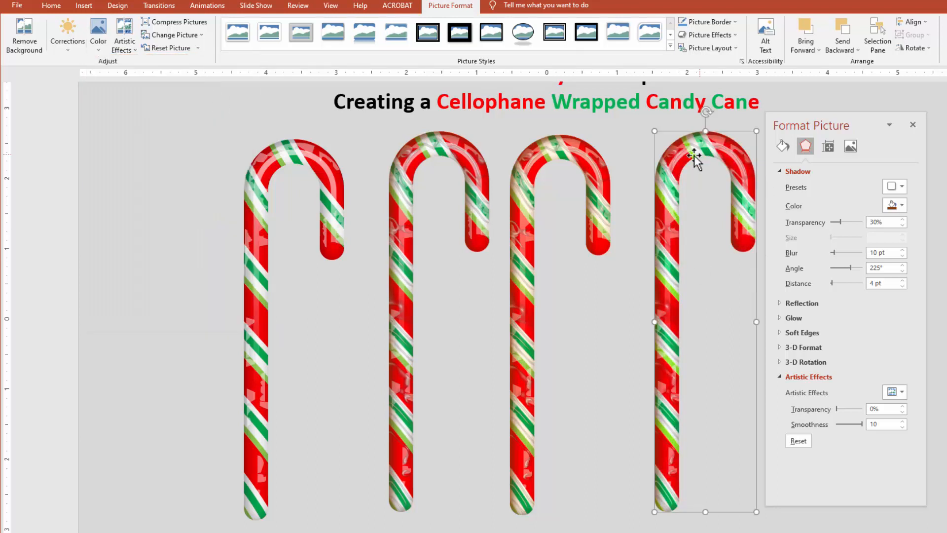
left_click_drag(693, 155, 679, 160)
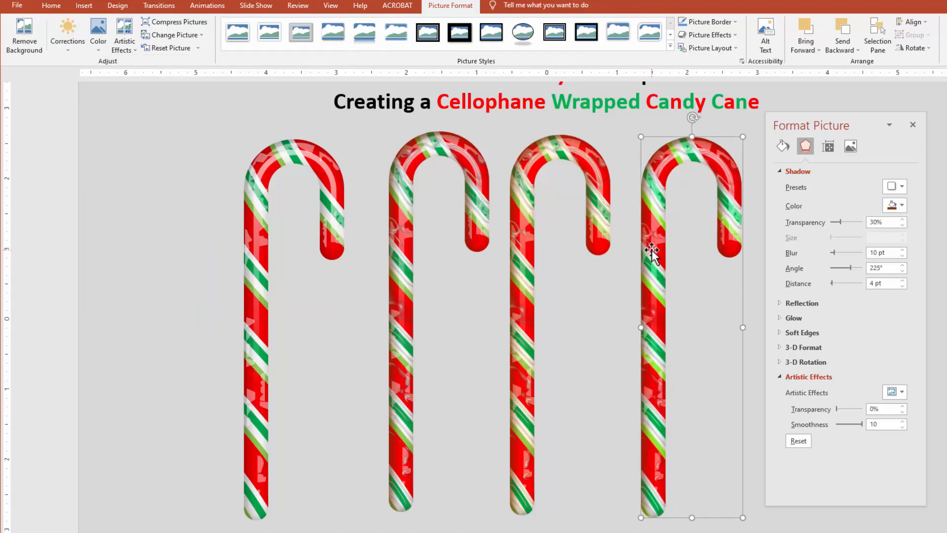
left_click(68, 39)
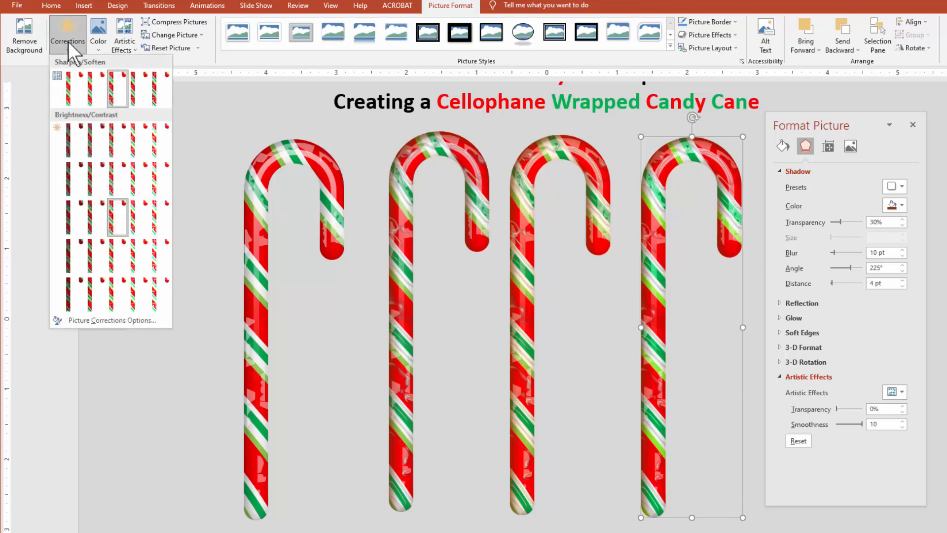
left_click(117, 266)
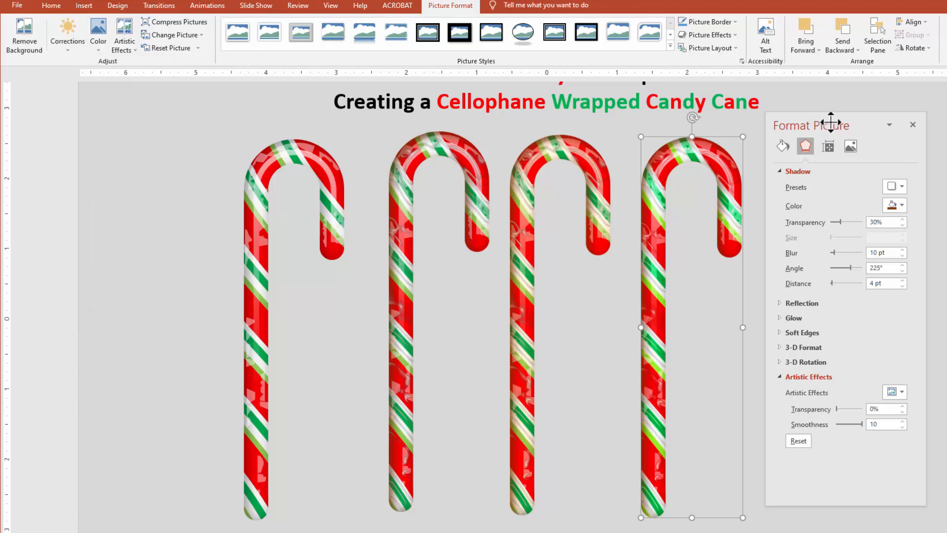
Add a fifth cane at the end of the row from the second one, with reduced color saturation and strongly increased contrast
left_click_drag(830, 119, 946, 115)
left_click(400, 325)
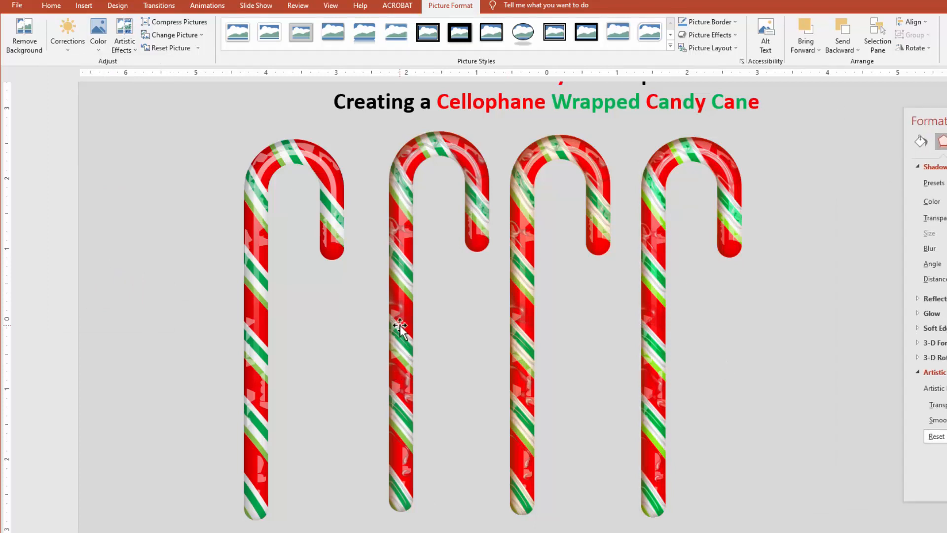
left_click_drag(399, 325, 792, 338)
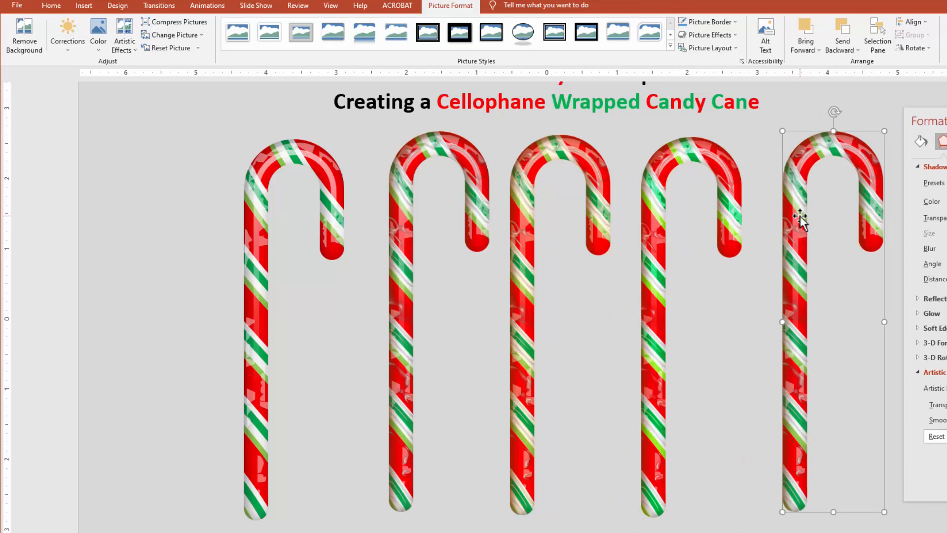
left_click(98, 40)
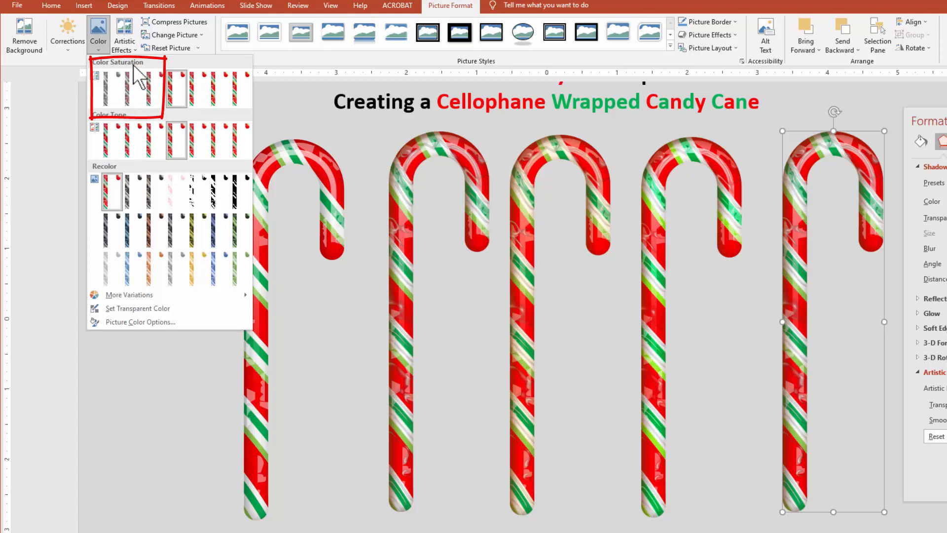
left_click(150, 92)
left_click_drag(791, 302, 781, 302)
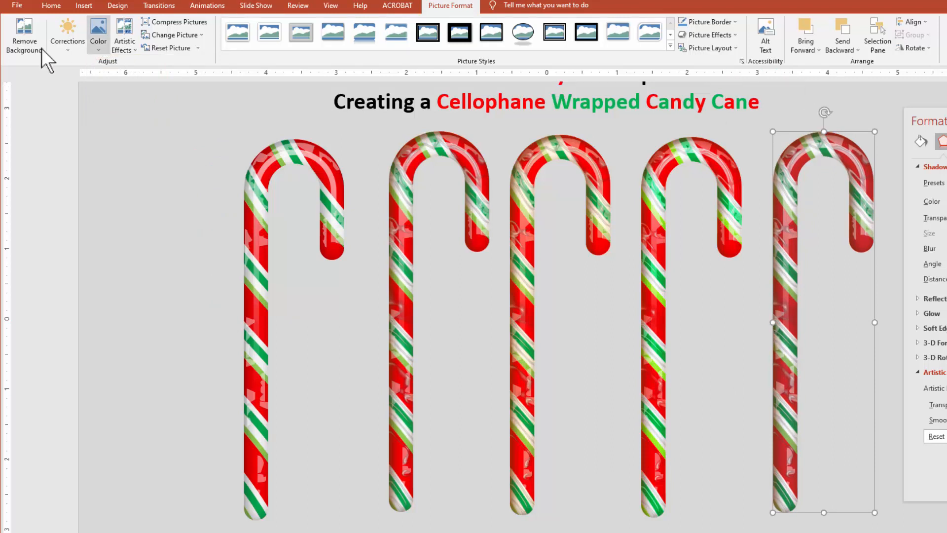
left_click(60, 43)
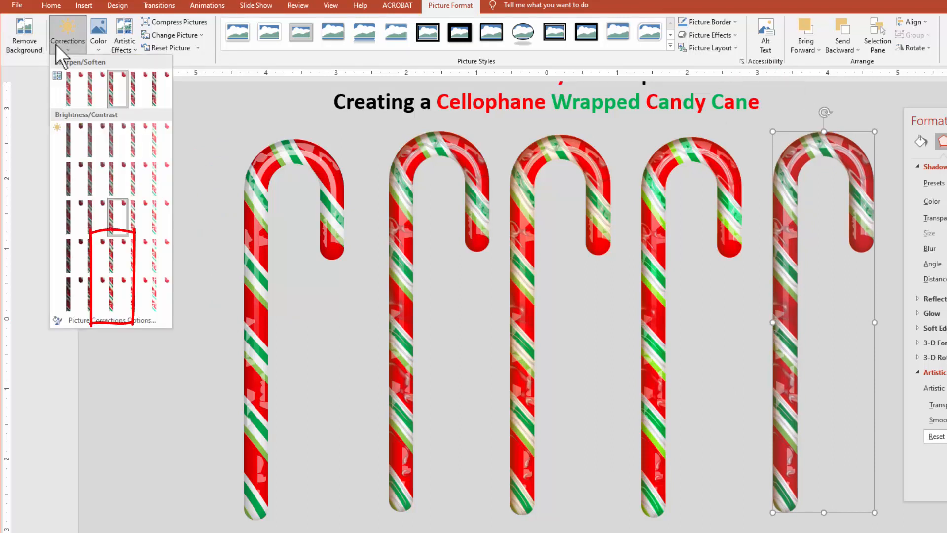
left_click(116, 300)
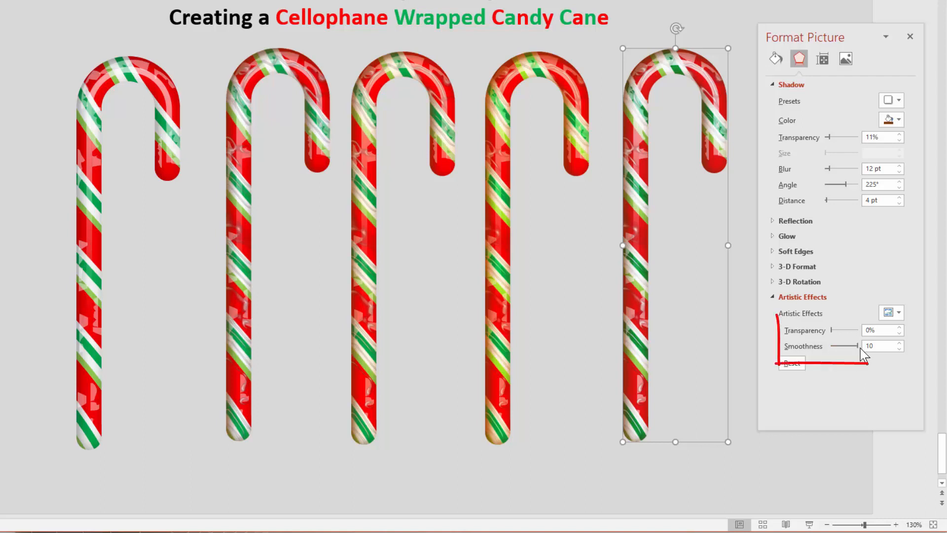
Set the last cane's artistic effect to 20% transparency and smoothness 8, and its inner shadow angle to 54°
mouse_move(857, 346)
left_mouse_down()
mouse_move(850, 352)
mouse_move(837, 330)
left_mouse_up()
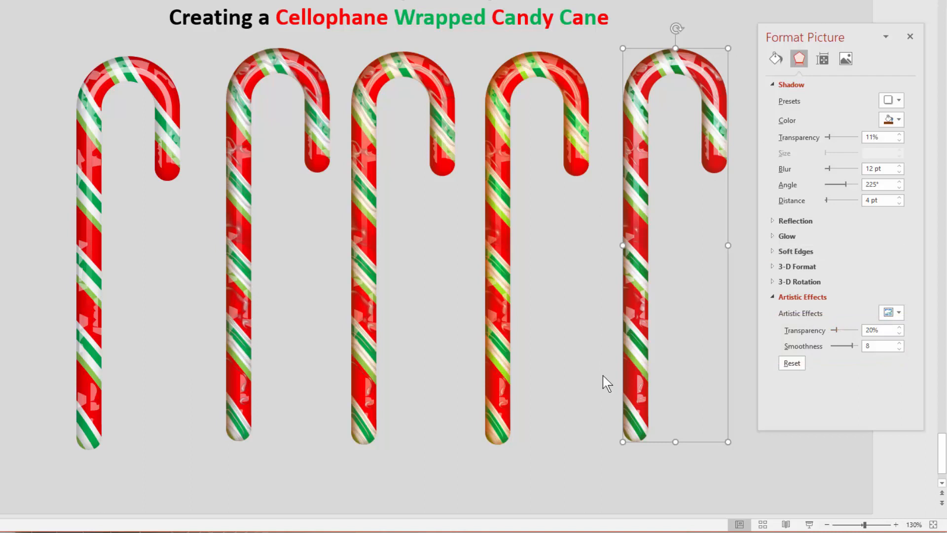
left_click(889, 102)
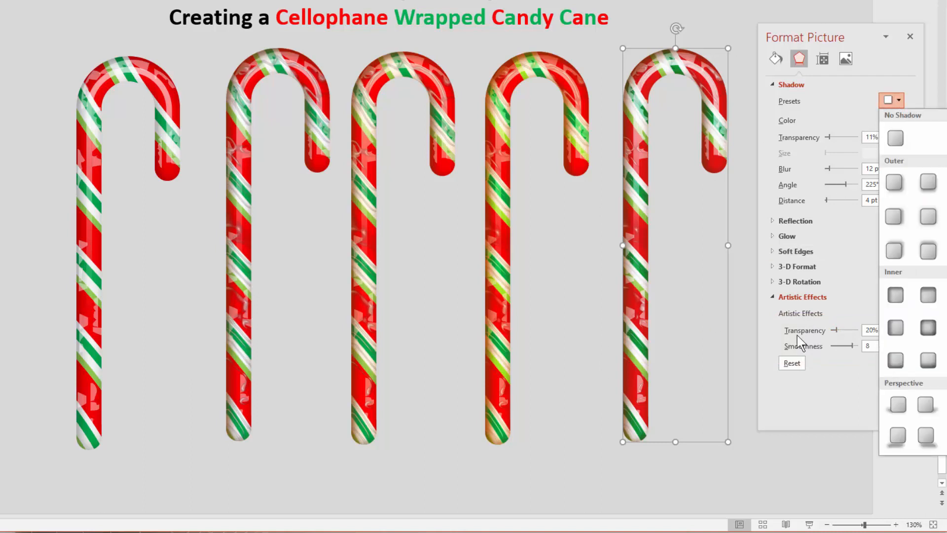
left_click(768, 339)
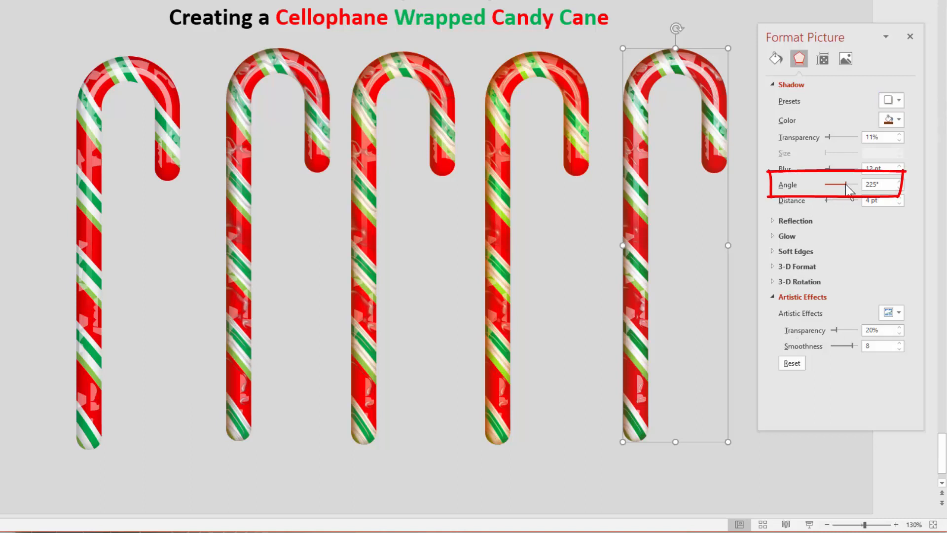
left_click_drag(846, 184, 829, 183)
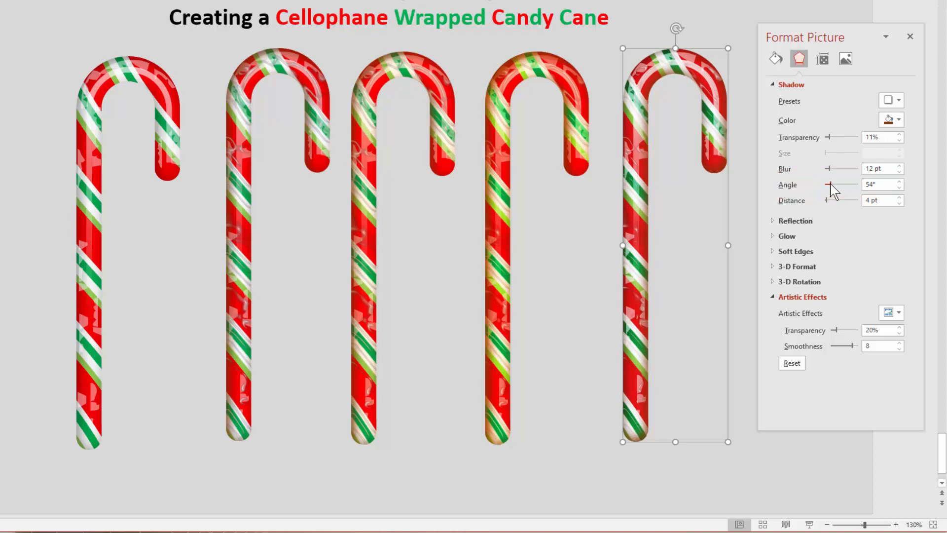
mouse_move(830, 169)
left_mouse_down()
mouse_move(840, 169)
mouse_move(830, 169)
left_mouse_up()
left_click(744, 205)
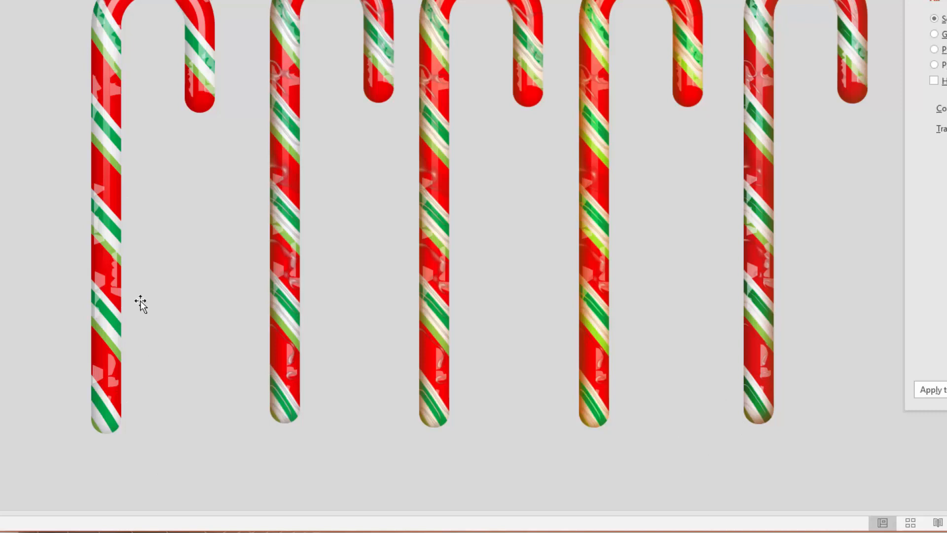
Copy highlight patches from the first cane's shaft, rotate them and place them over its bottom tip
left_click(98, 279)
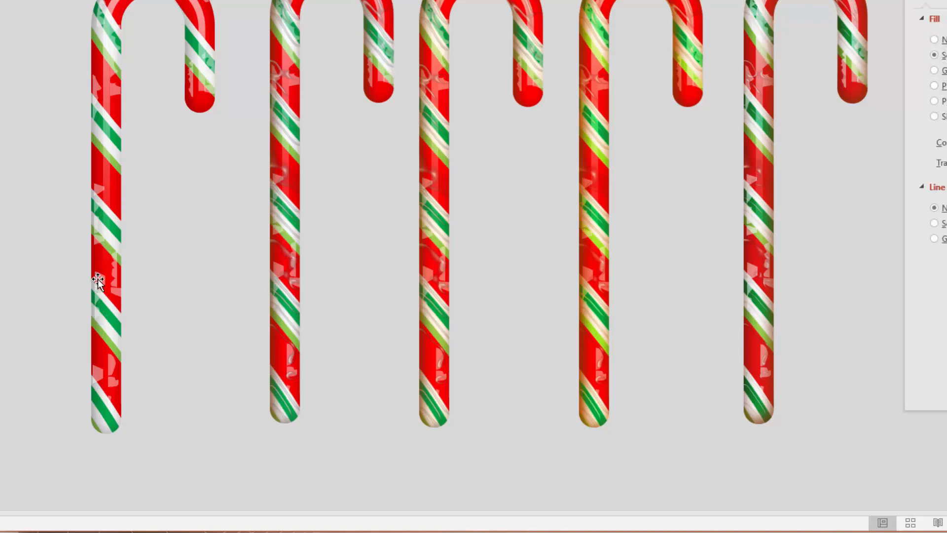
left_click_drag(140, 430, 142, 431)
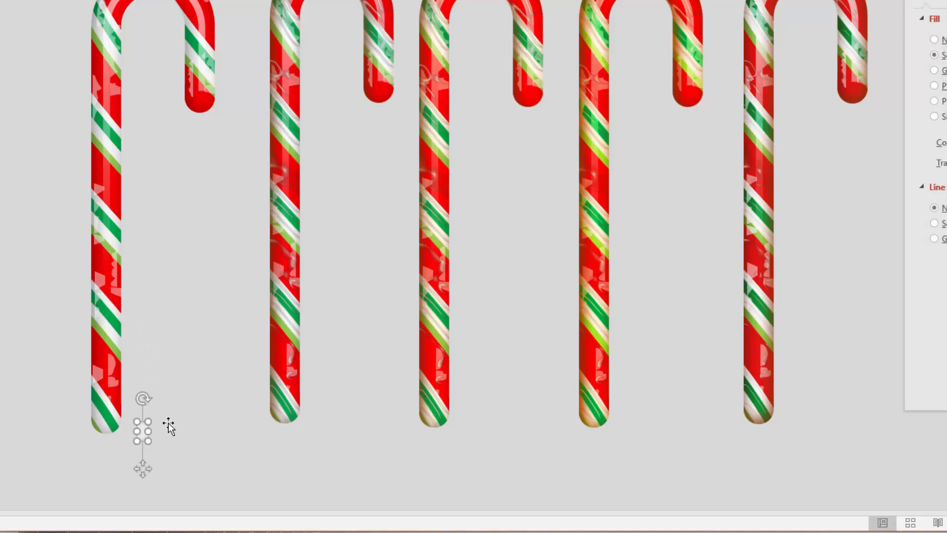
left_click_drag(143, 398, 112, 427)
left_click(158, 406)
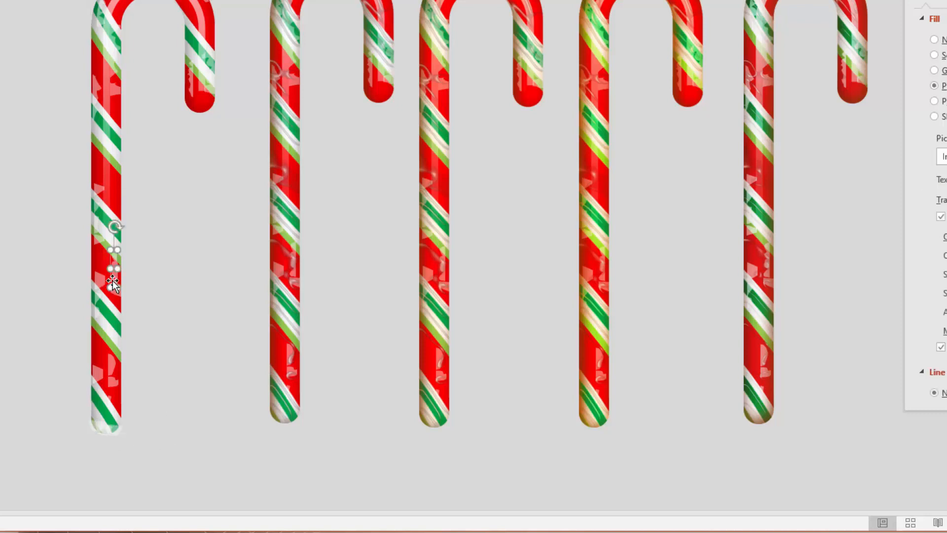
left_click(162, 416)
left_click_drag(162, 368, 114, 435)
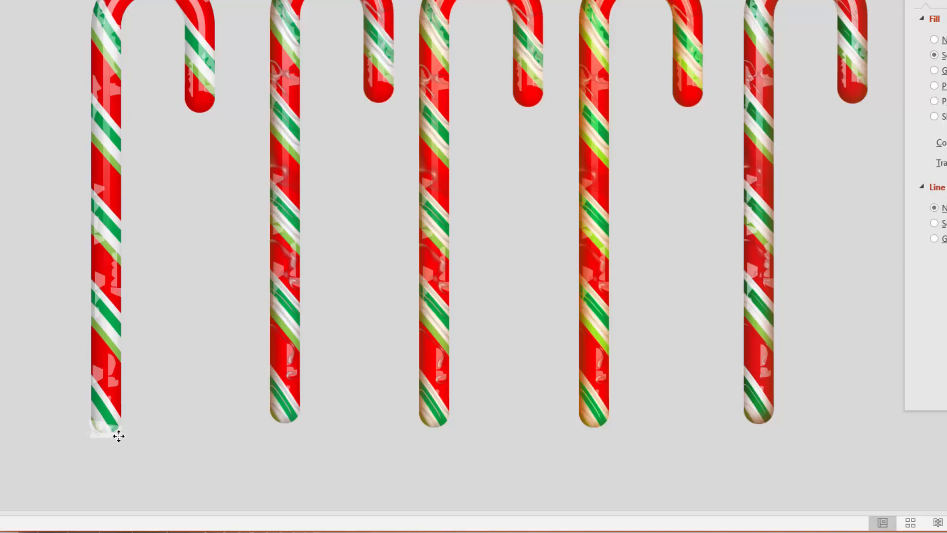
left_click(97, 481)
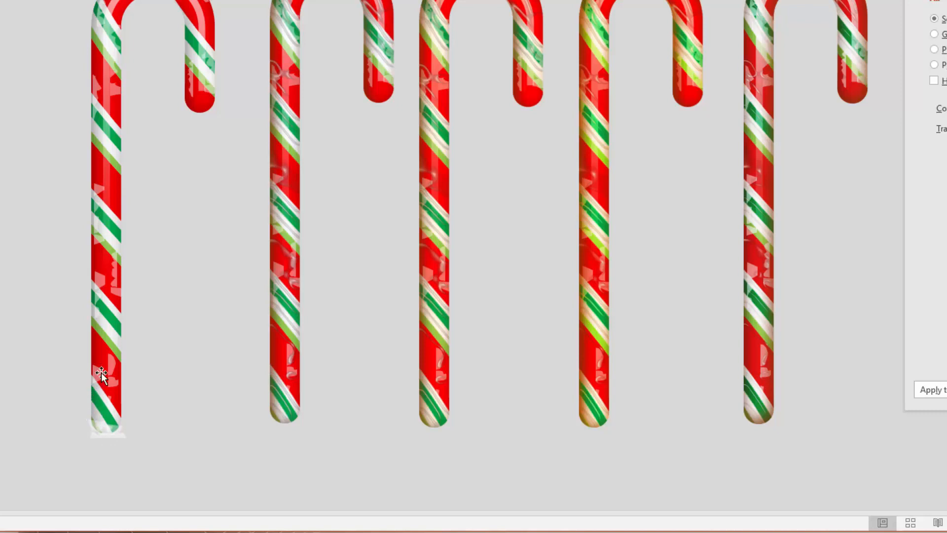
Add more highlight patch copies around and just below the first cane's bottom tip to form a crumpled wrapper end
left_click_drag(102, 277, 116, 423)
left_click_drag(117, 270, 96, 370)
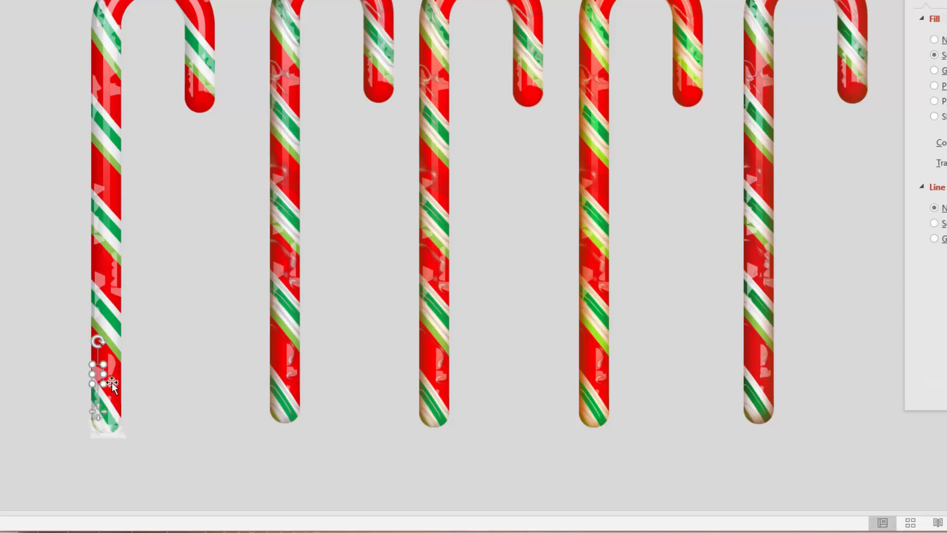
left_click(108, 457)
left_click(118, 439)
key("Delete")
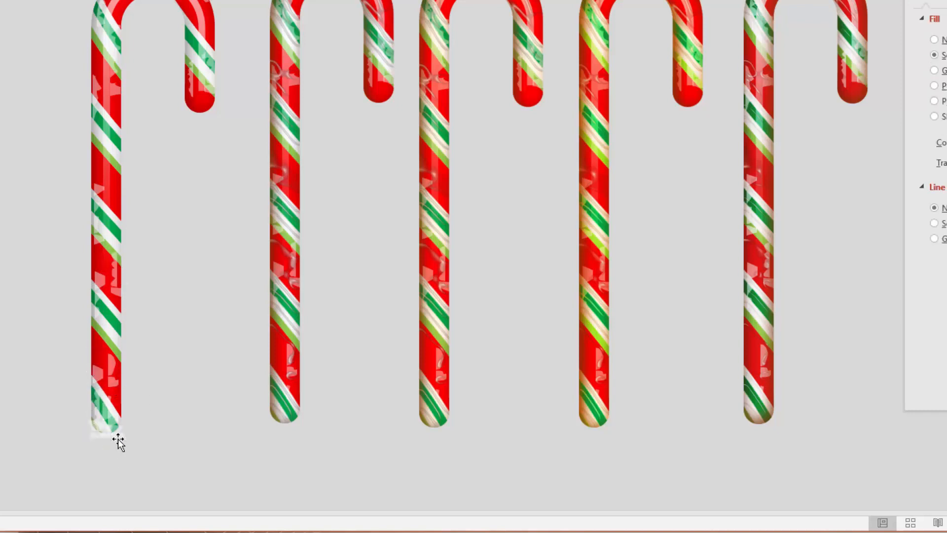
key("ctrl+z")
left_click_drag(99, 275, 108, 443)
left_click(105, 468)
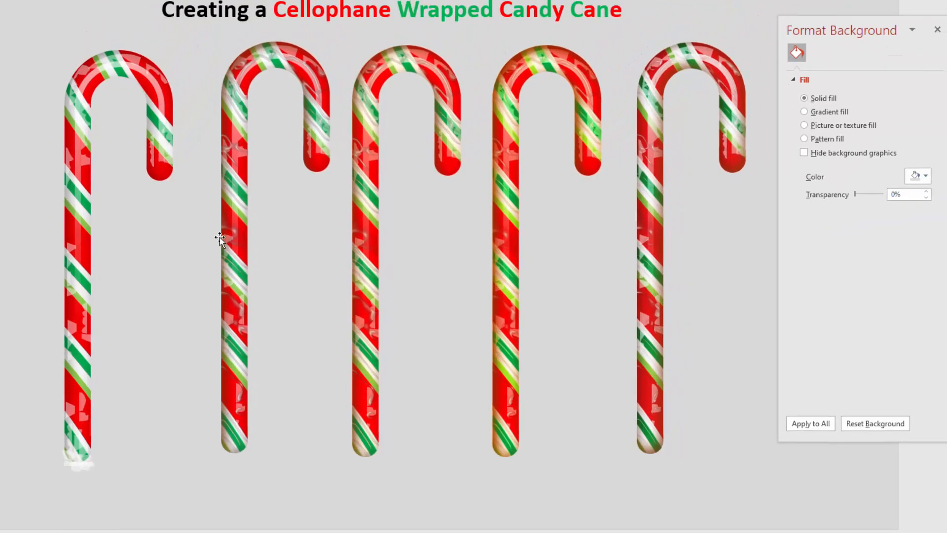
Paste the complete first cane with its highlight patches as a picture and put it in place of the deleted fourth cane
left_click_drag(215, 496, 20, 18)
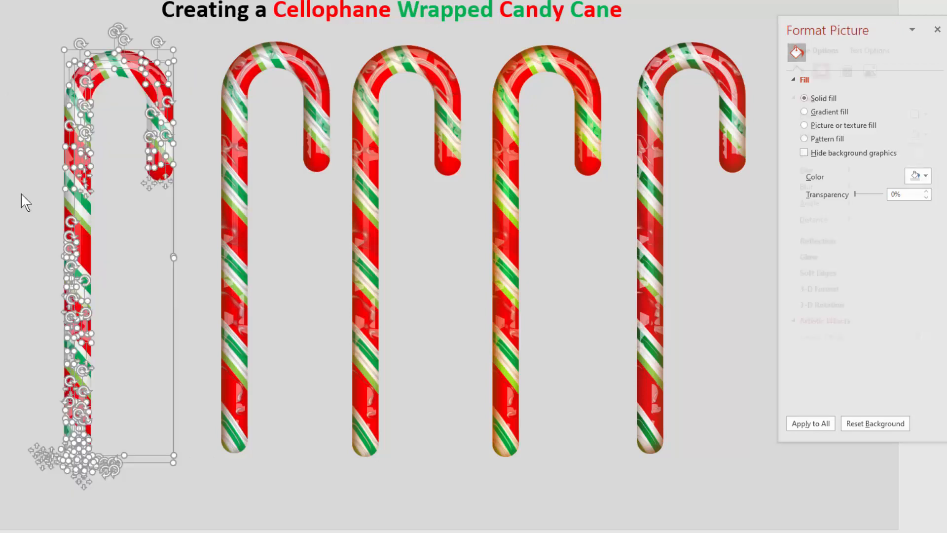
key("ctrl+v")
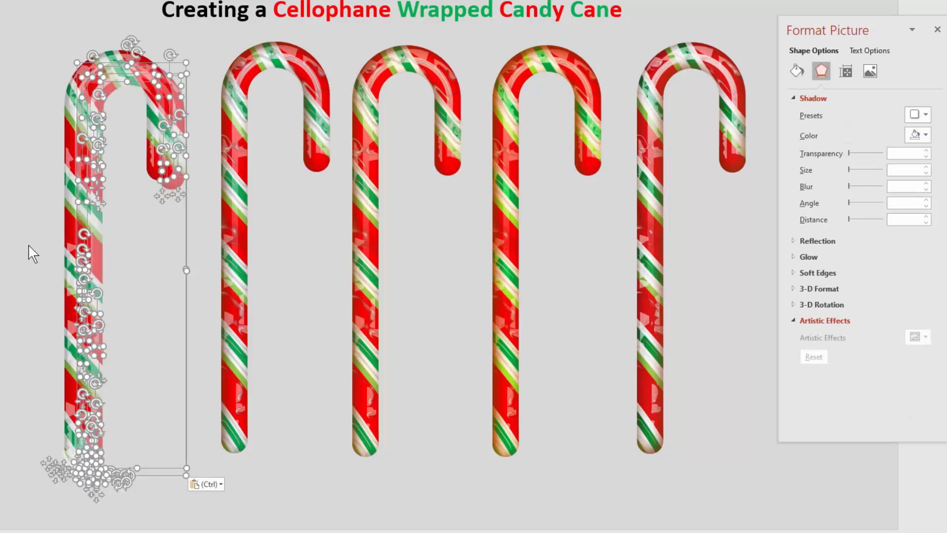
left_click(220, 484)
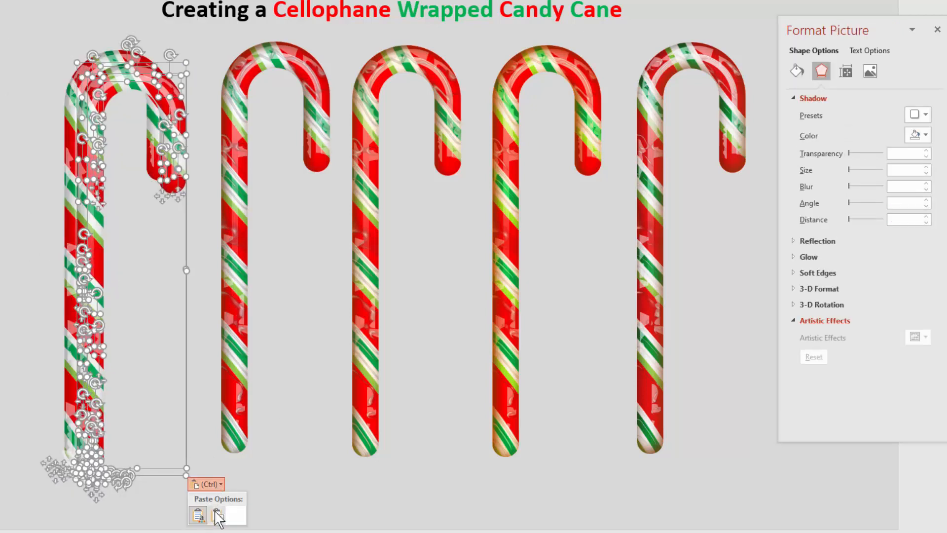
left_click(225, 511)
left_click(508, 330)
key("Delete")
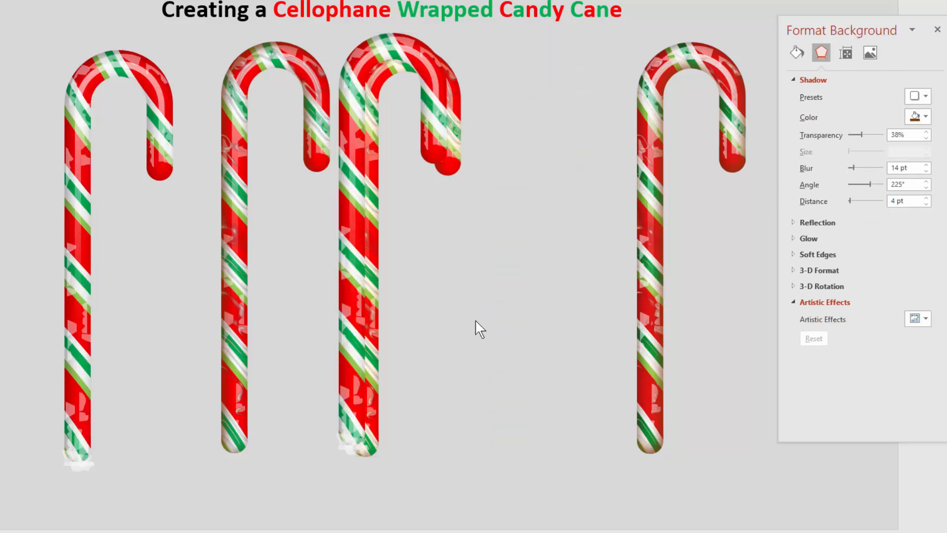
left_click_drag(373, 182, 493, 218)
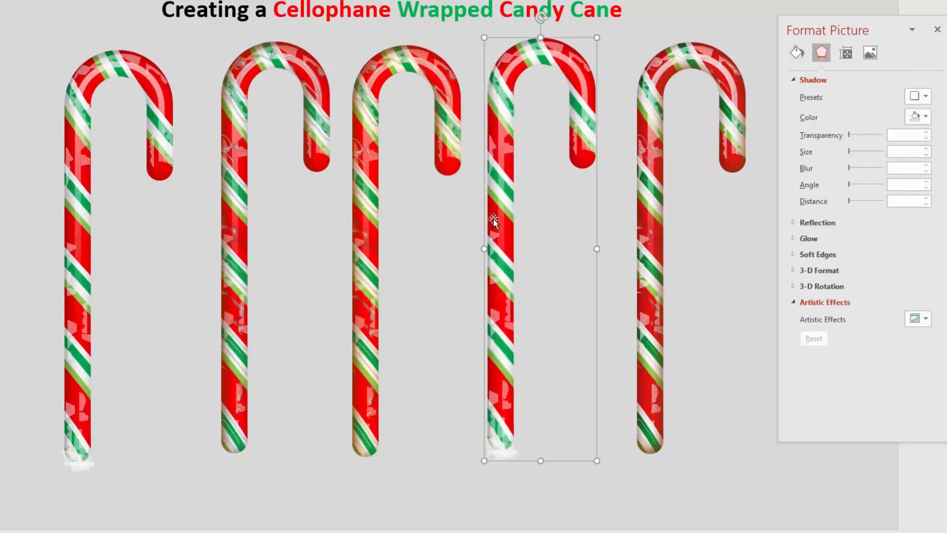
Apply the Plastic Wrap artistic effect to the new fourth cane with smoothness 10
left_click(924, 320)
left_click(910, 424)
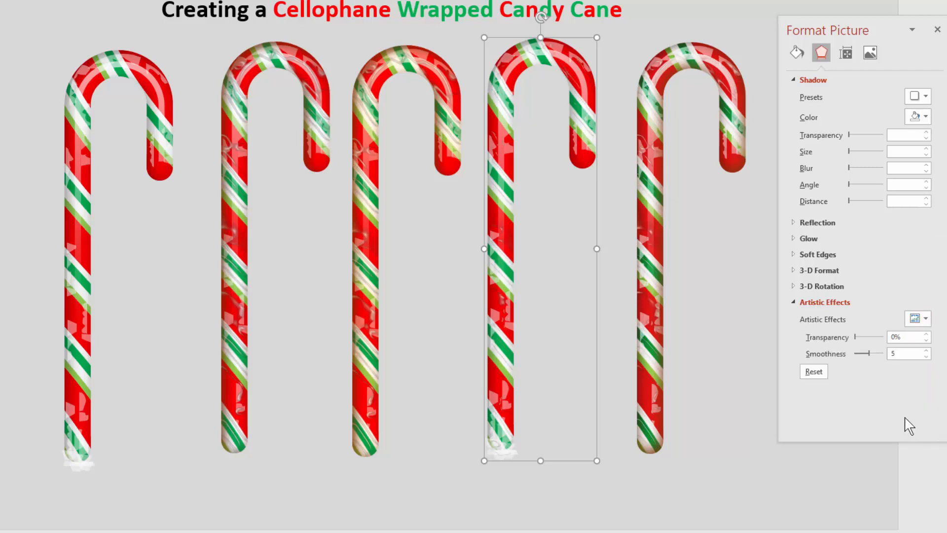
left_click(503, 508)
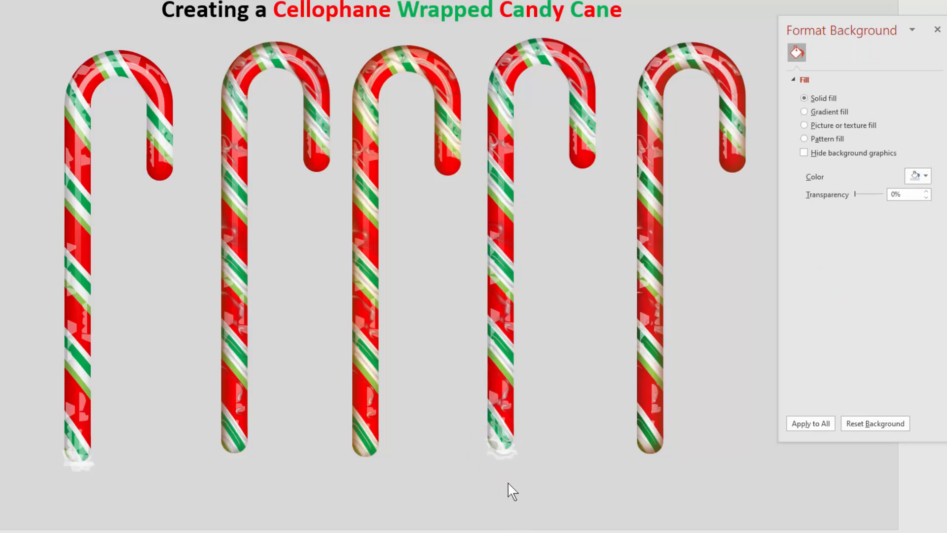
left_click(521, 329)
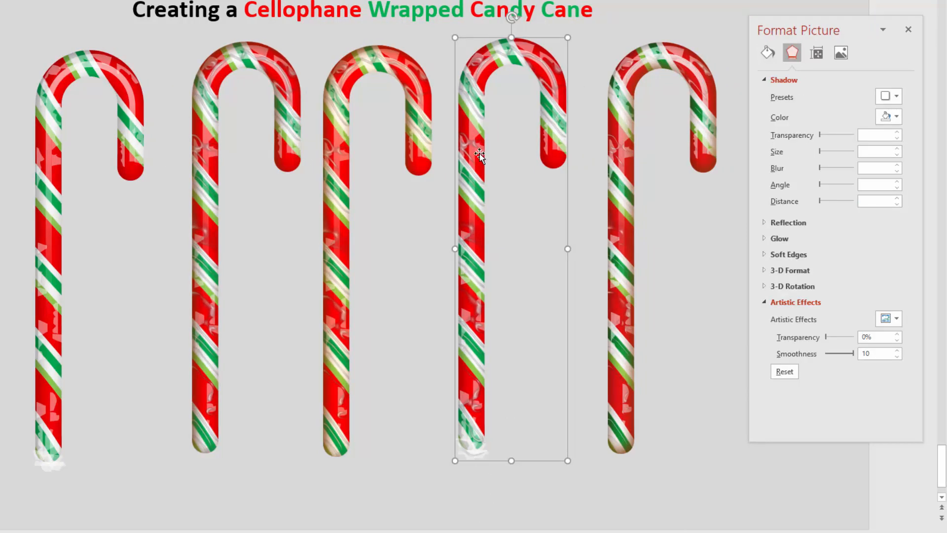
Give the fourth cane a dark green inner shadow from the top-left preset, with 34% transparency and 13 pt blur
left_click(896, 97)
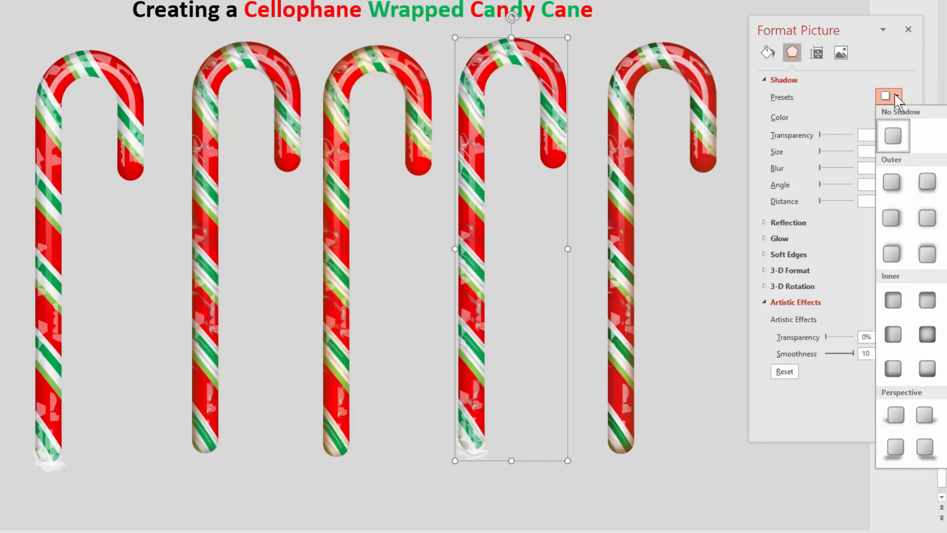
left_click(894, 297)
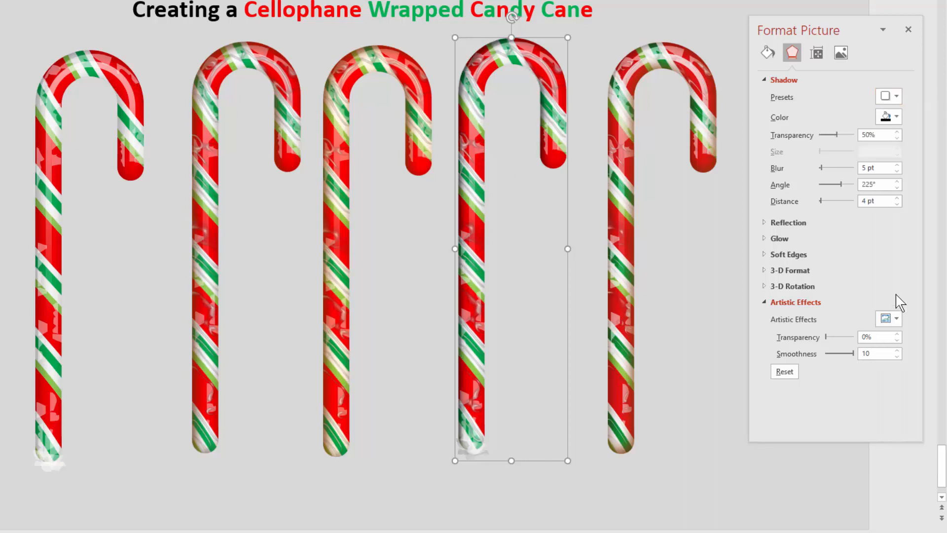
left_click(896, 118)
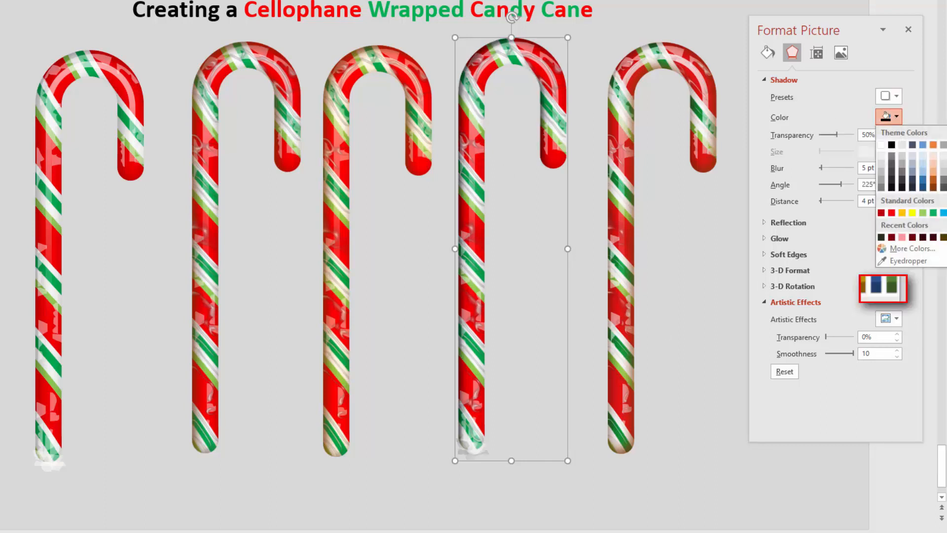
left_click(946, 187)
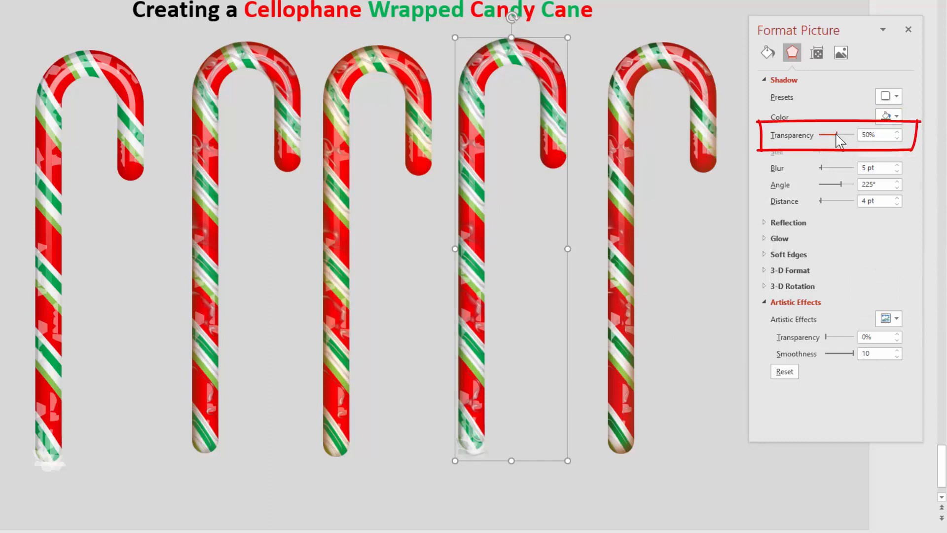
left_click_drag(821, 167, 824, 168)
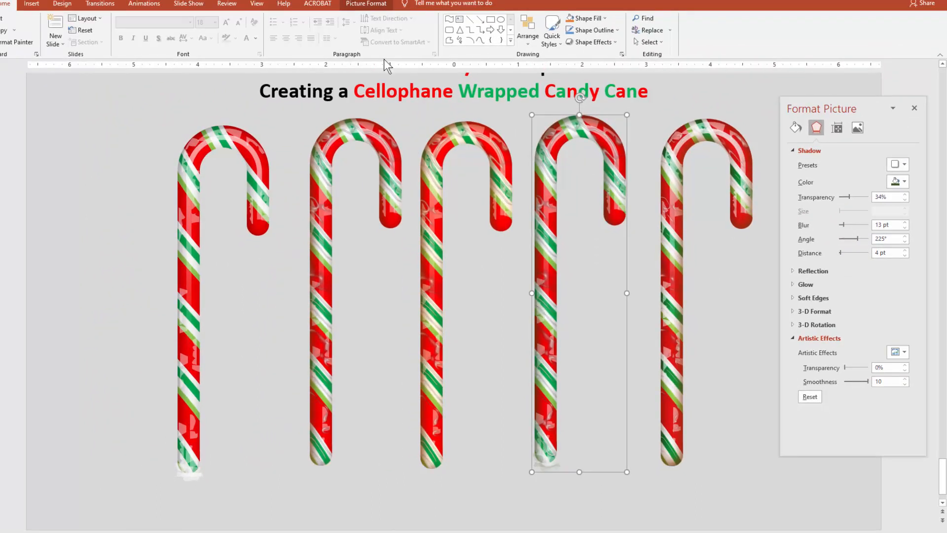
Give the fourth cane a warmer color tone and raise its contrast by one preset level
left_click(375, 4)
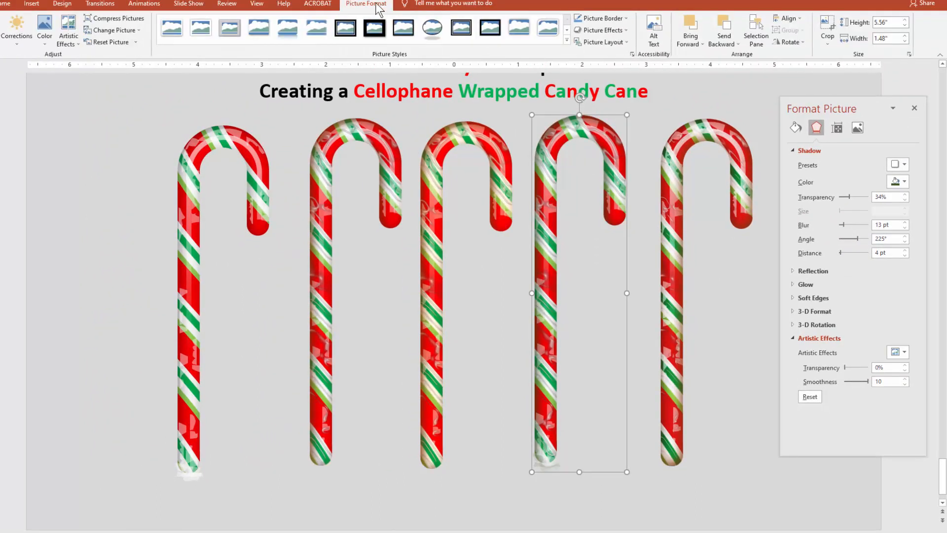
left_click(44, 35)
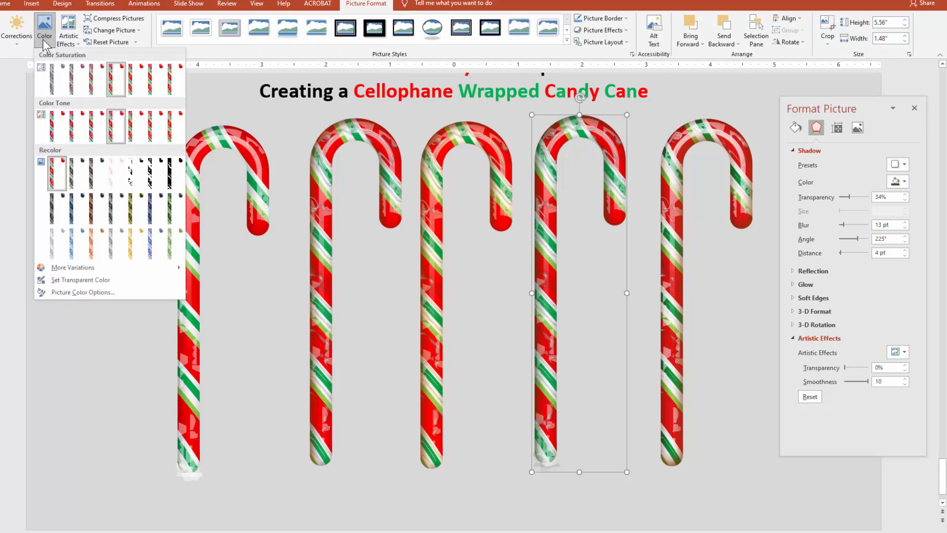
left_click(148, 132)
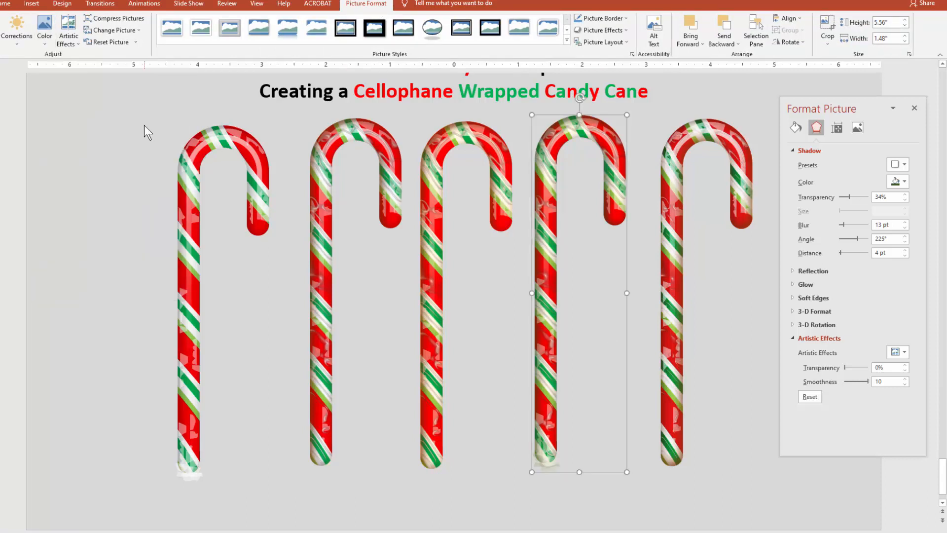
left_click(16, 29)
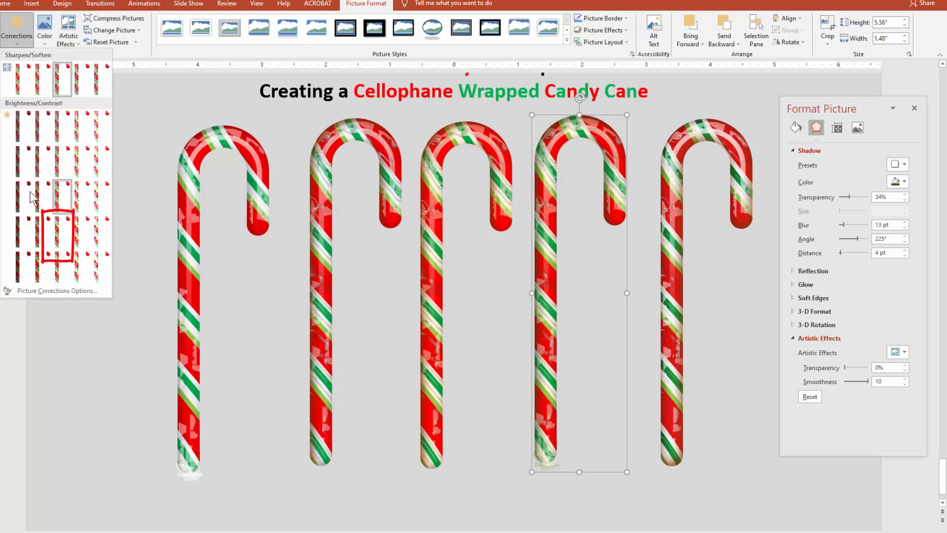
left_click(58, 238)
left_click(581, 500)
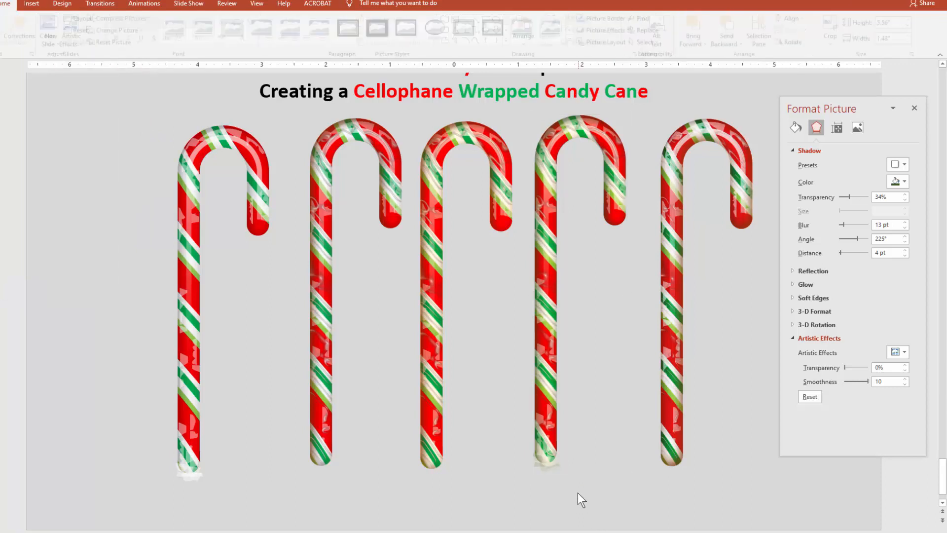
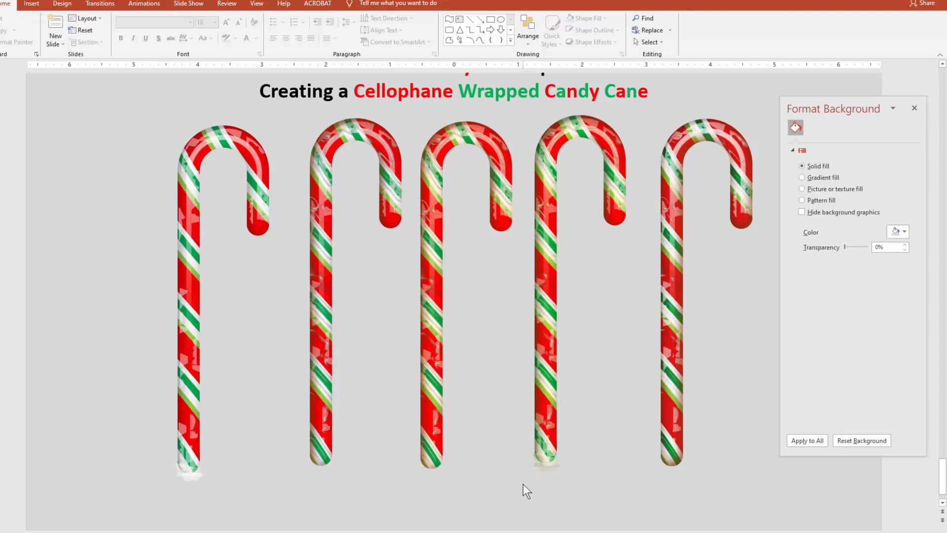
Draw a rectangle of about 7.39" by 6.19" over the four picture canes and send it to the back
left_click(491, 20)
left_click_drag(299, 109, 773, 506)
right_click(744, 434)
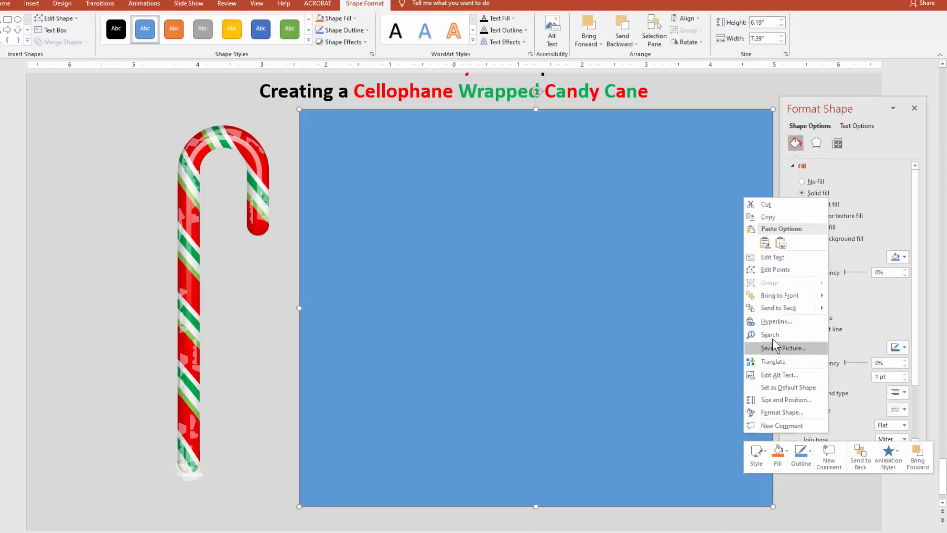
left_click(778, 308)
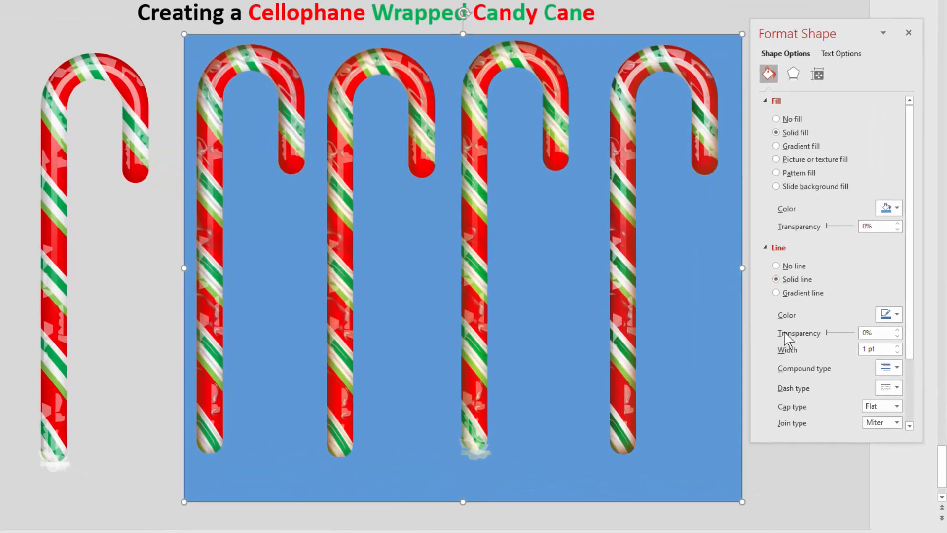
Try dark green and navy fills on the backdrop rectangle, and finish with the darkest light-blue theme shade
left_click(886, 208)
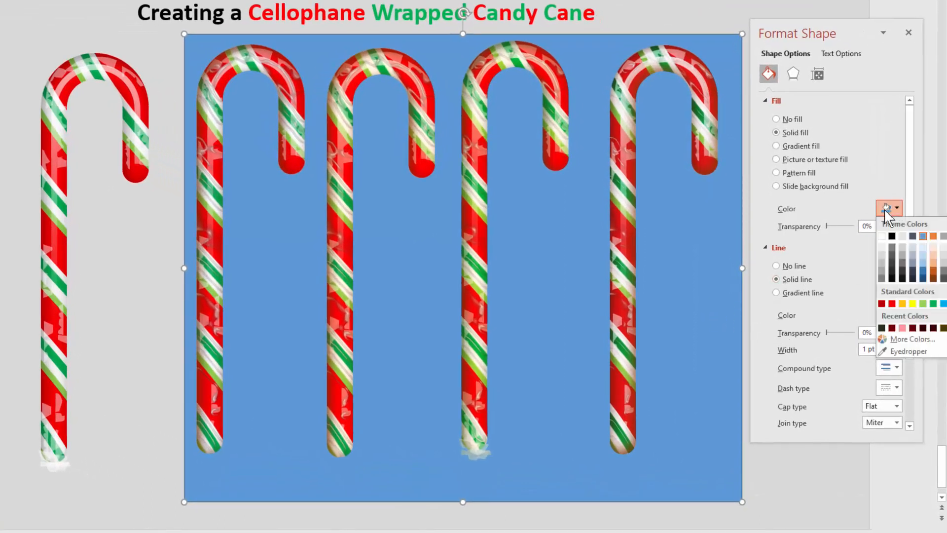
left_click(881, 328)
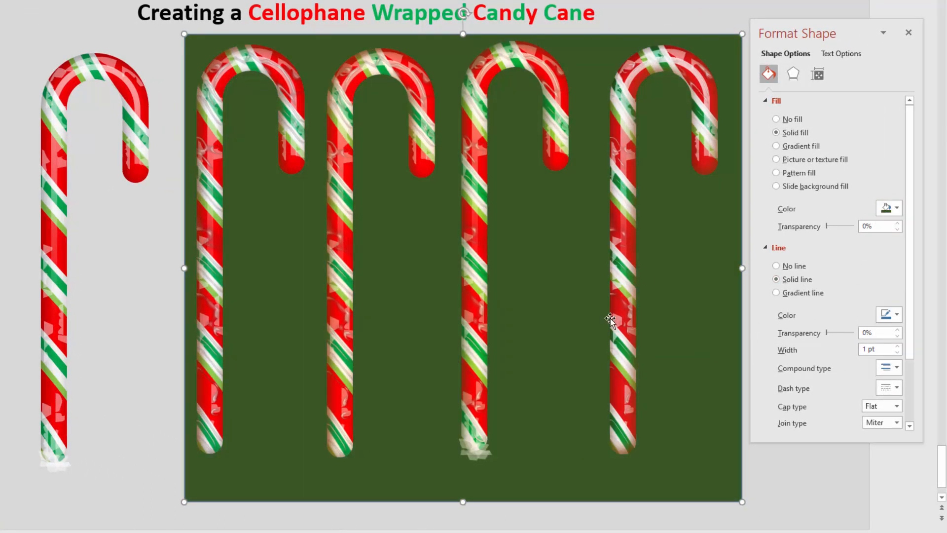
left_click(897, 209)
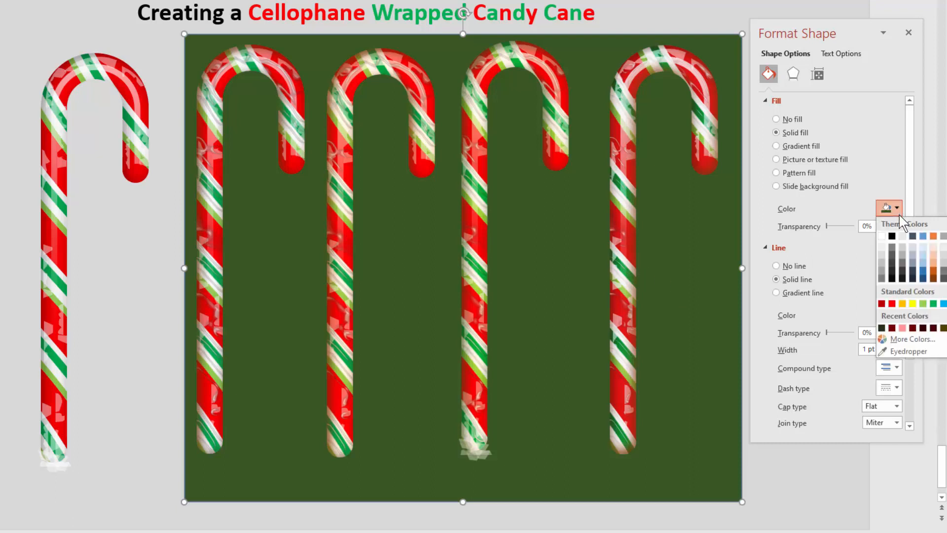
left_click(923, 278)
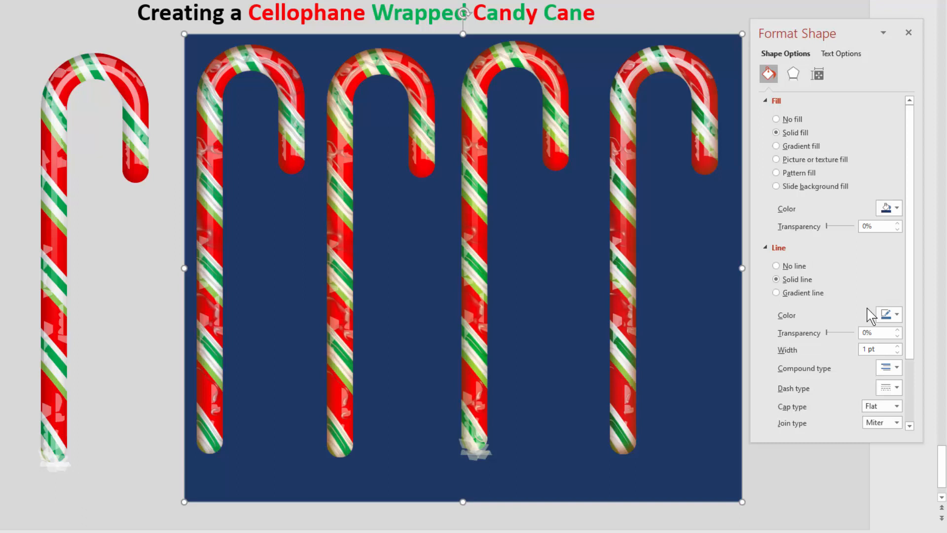
left_click(889, 209)
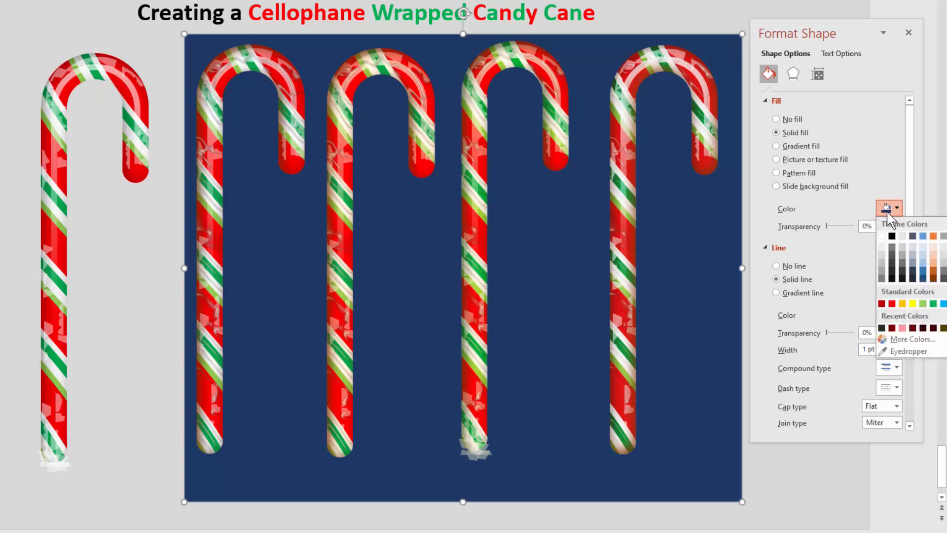
left_click(933, 278)
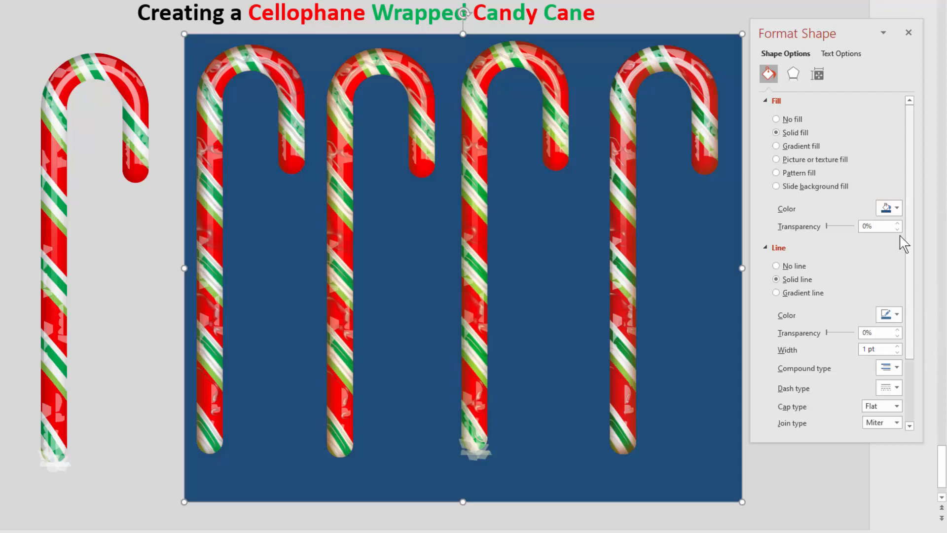
Fill the backdrop rectangle with the darkest orange theme shade
left_click(889, 208)
left_click(933, 278)
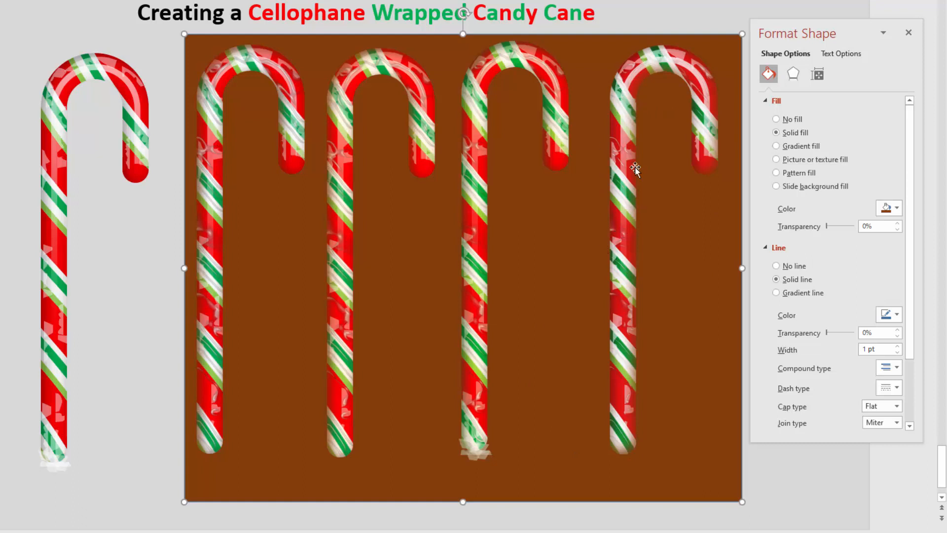
Change the rightmost cane's shadow color to dark green and fine-tune the shadow's transparency and blur
left_click(621, 140)
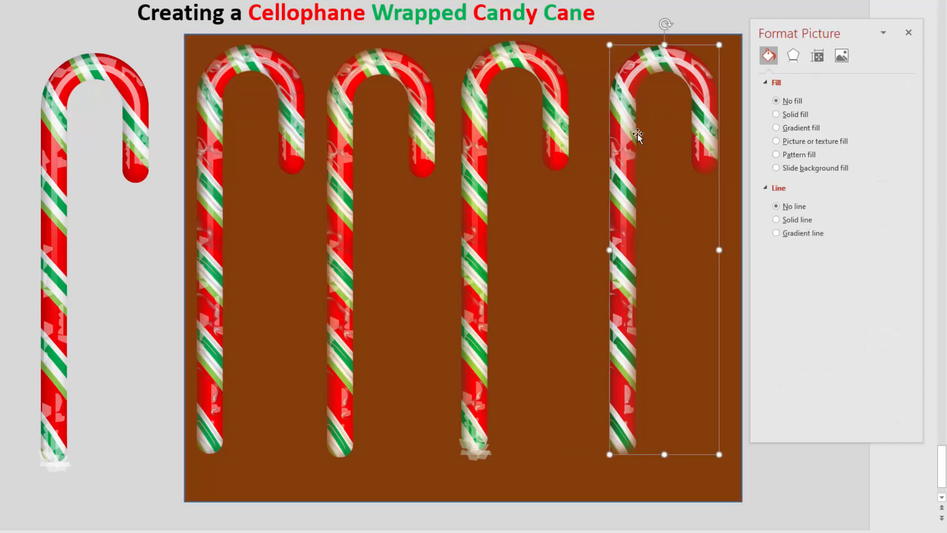
left_click(794, 56)
left_click(890, 118)
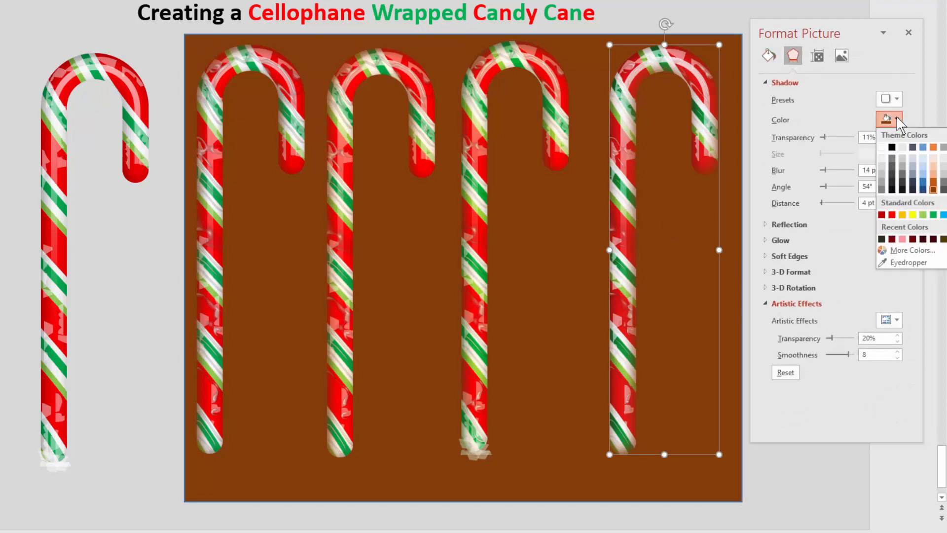
left_click(946, 189)
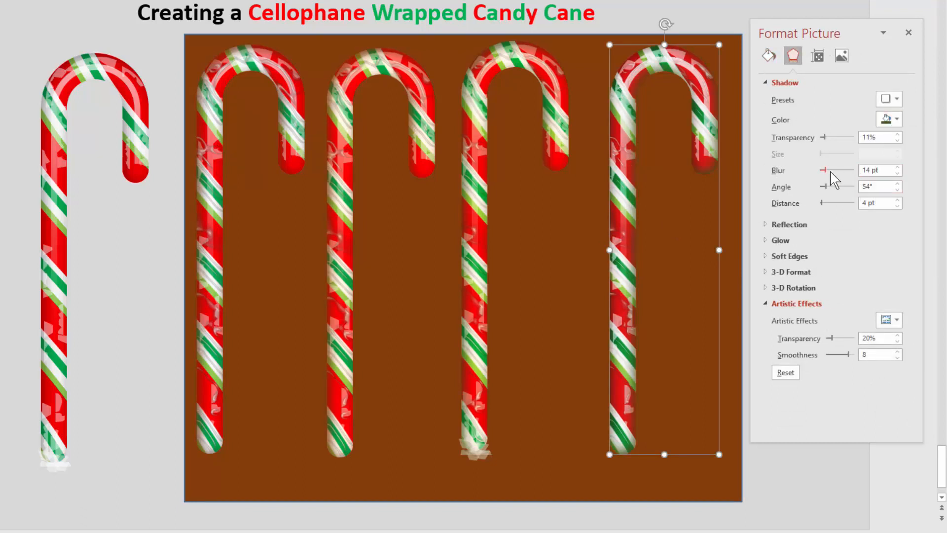
left_click_drag(824, 137, 827, 137)
left_click_drag(826, 169, 824, 169)
Fill the backdrop rectangle behind the picture canes with black
left_click(676, 490)
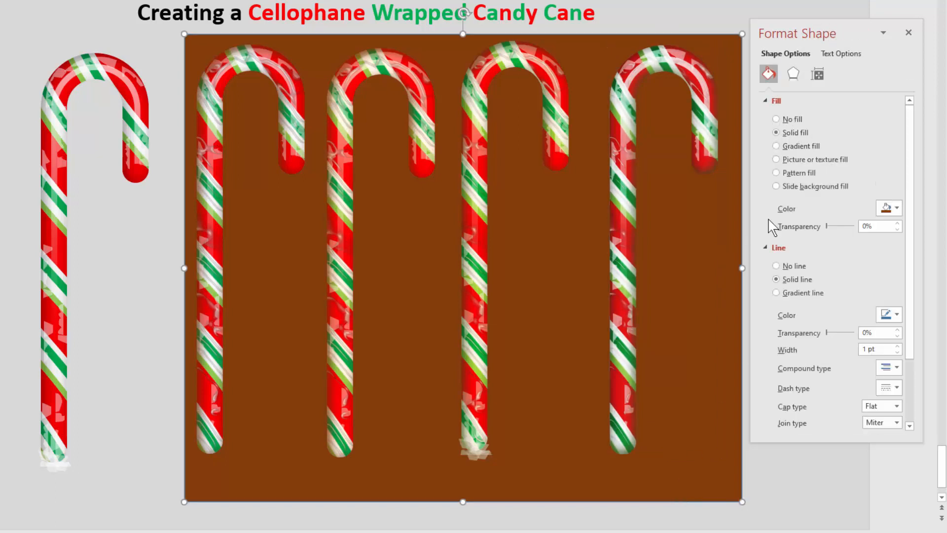
left_click(890, 208)
left_click(891, 236)
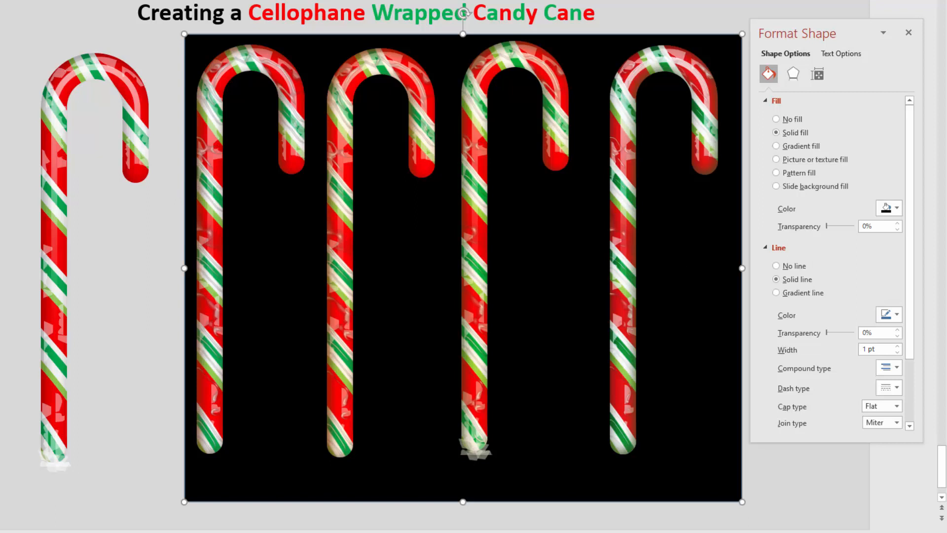
Shrink the fourth cane, the one with the frayed tip on the backdrop, to about half its size and move it down
left_click(475, 242)
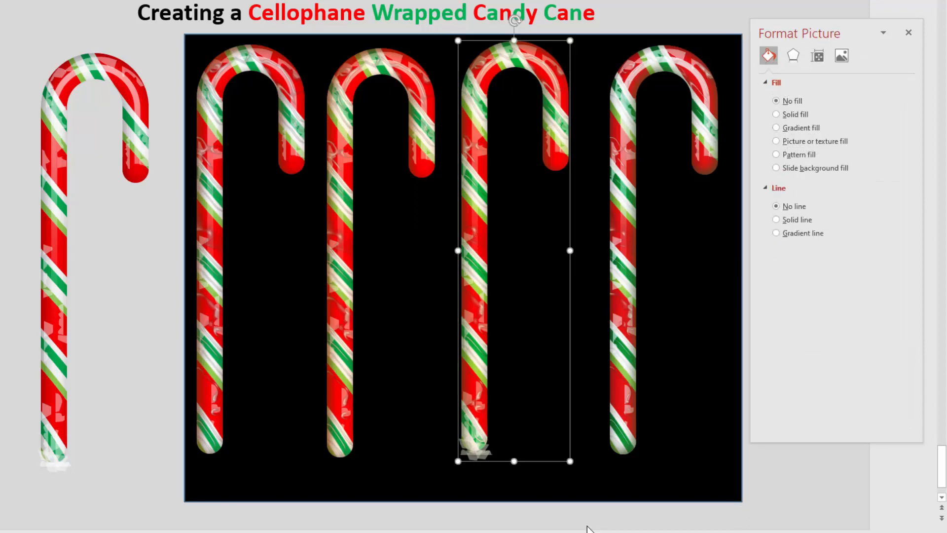
left_click_drag(568, 464, 513, 243)
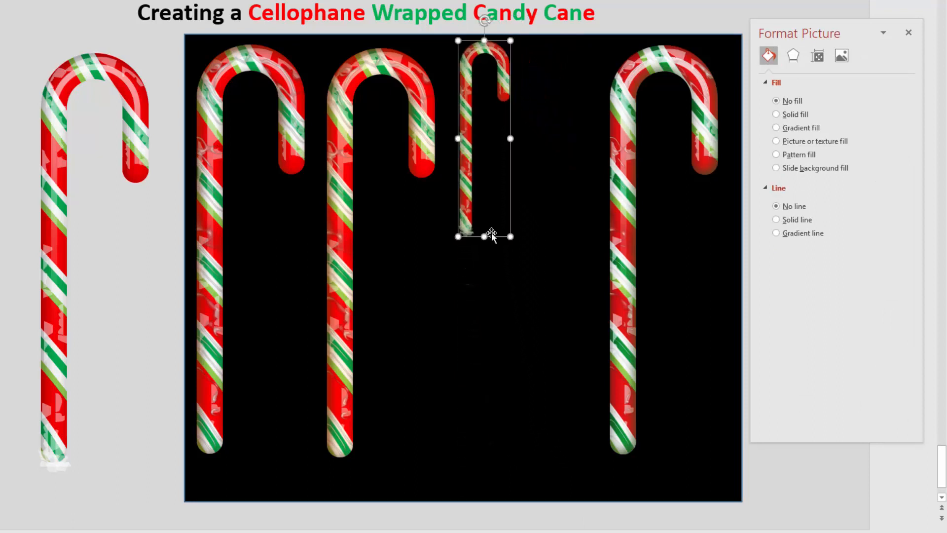
left_click_drag(469, 186, 465, 273)
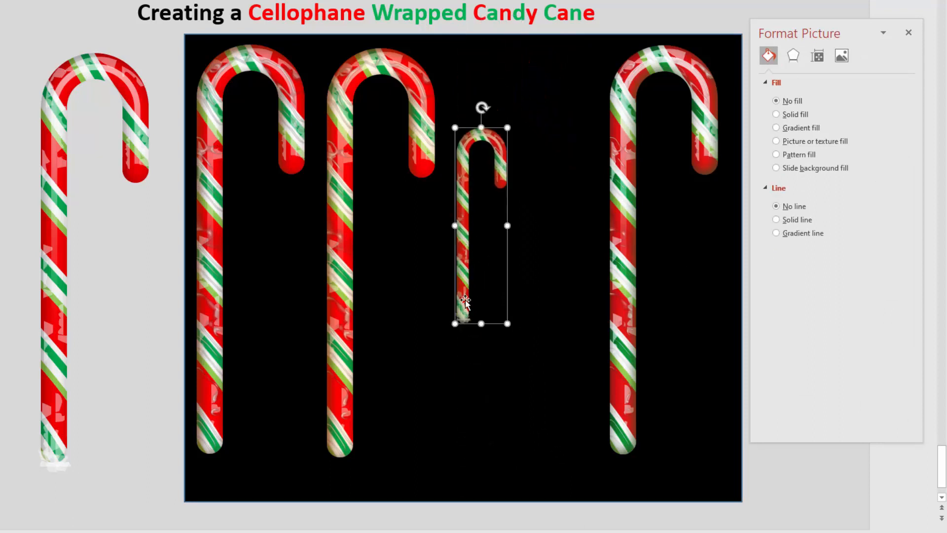
Set the small cane's shadow blur to 9 pt and move the cane slightly up and to the right
left_click(794, 56)
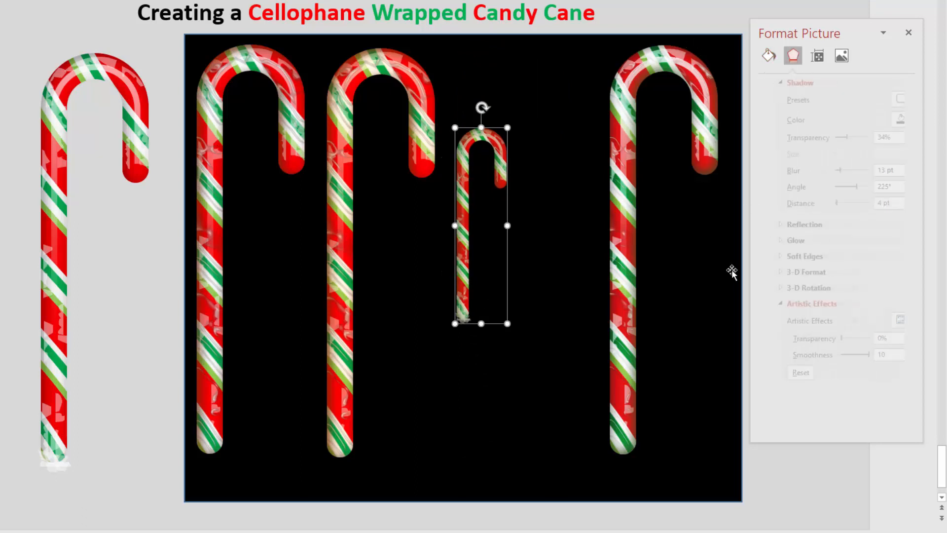
left_click(897, 172)
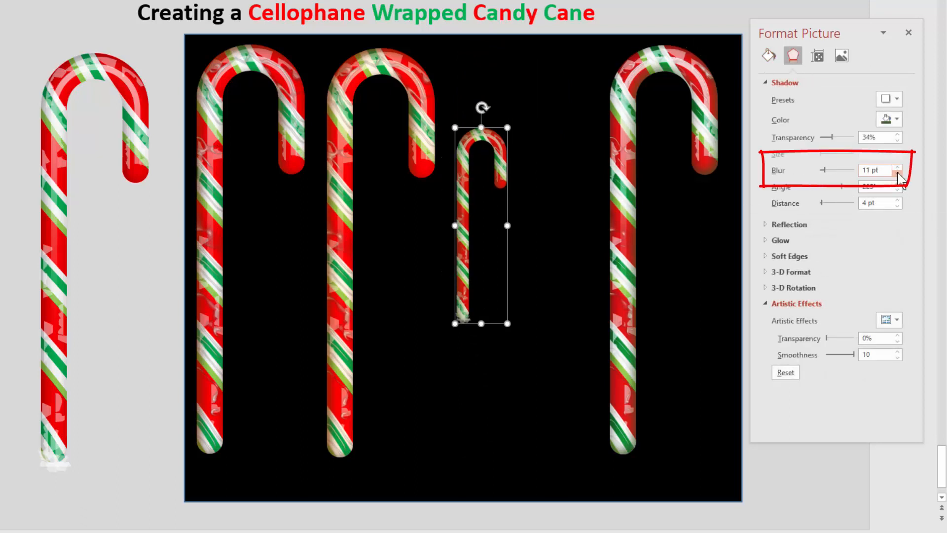
left_click(897, 172)
left_click(897, 173)
left_click(898, 172)
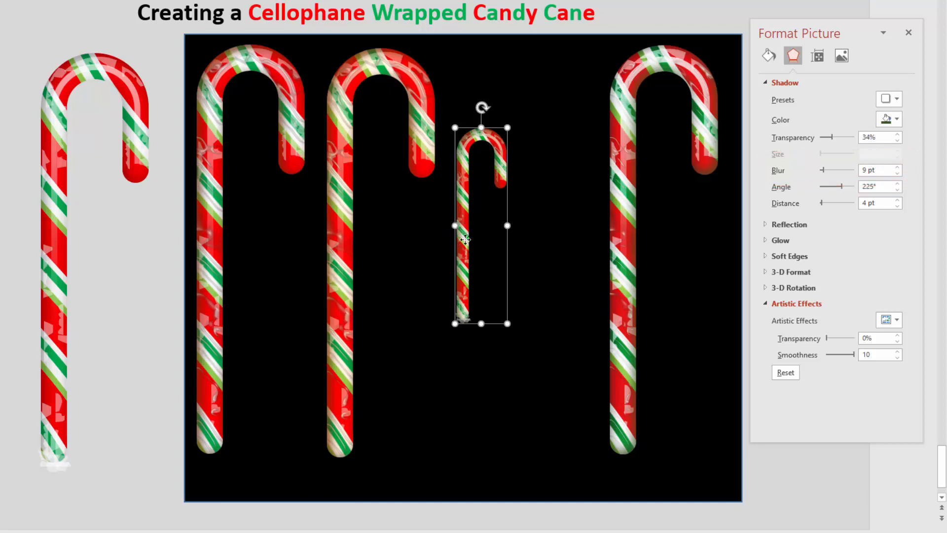
mouse_move(466, 232)
left_mouse_down()
mouse_move(471, 257)
mouse_move(479, 212)
left_mouse_up()
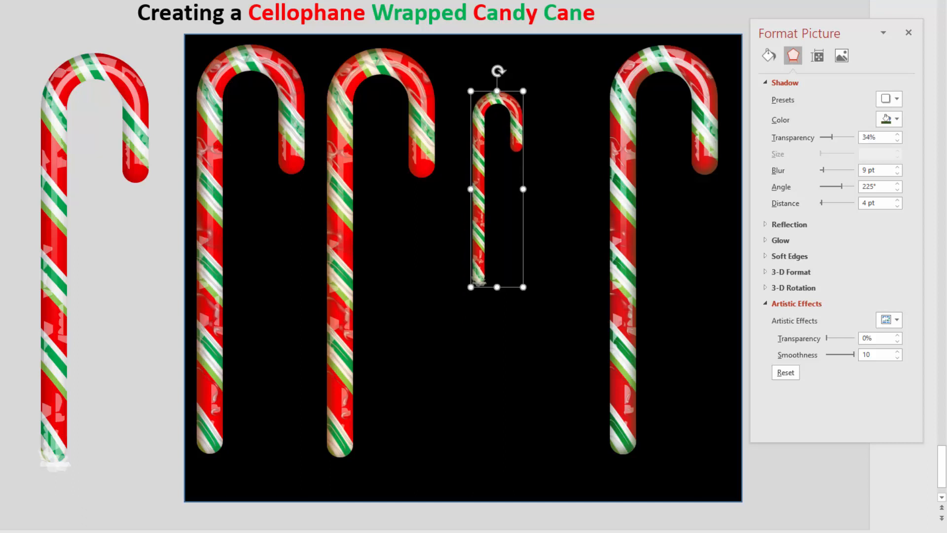